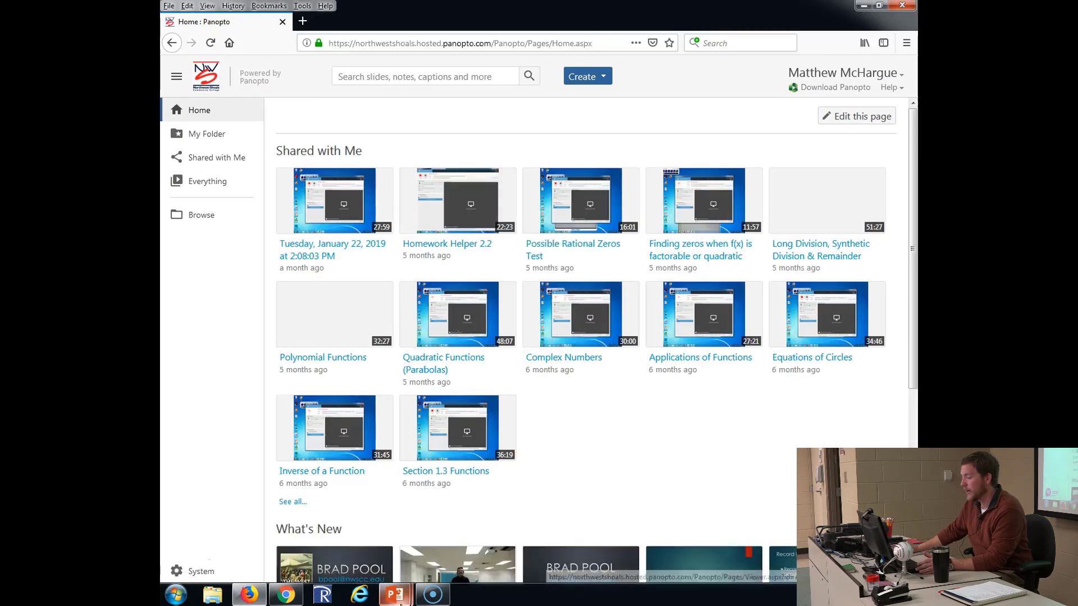
- Return to the Accessing Panopto slide, exit the slide show, and switch to the Panopto Basics Moodle course in Chrome
{"action": "mouse_move", "coordinate": [401, 600]}
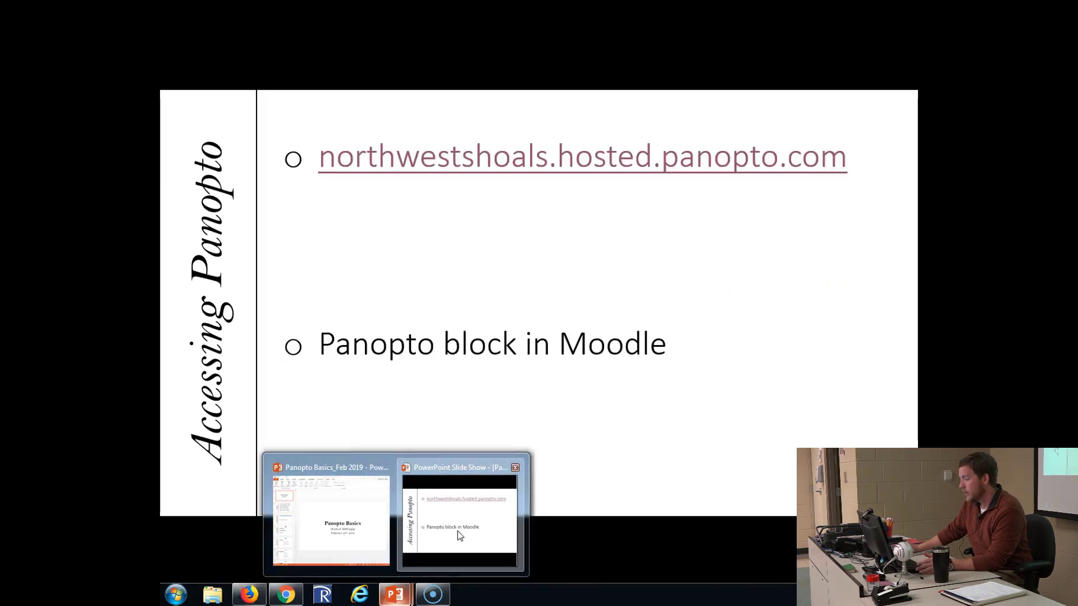
{"action": "left_click", "coordinate": [459, 536]}
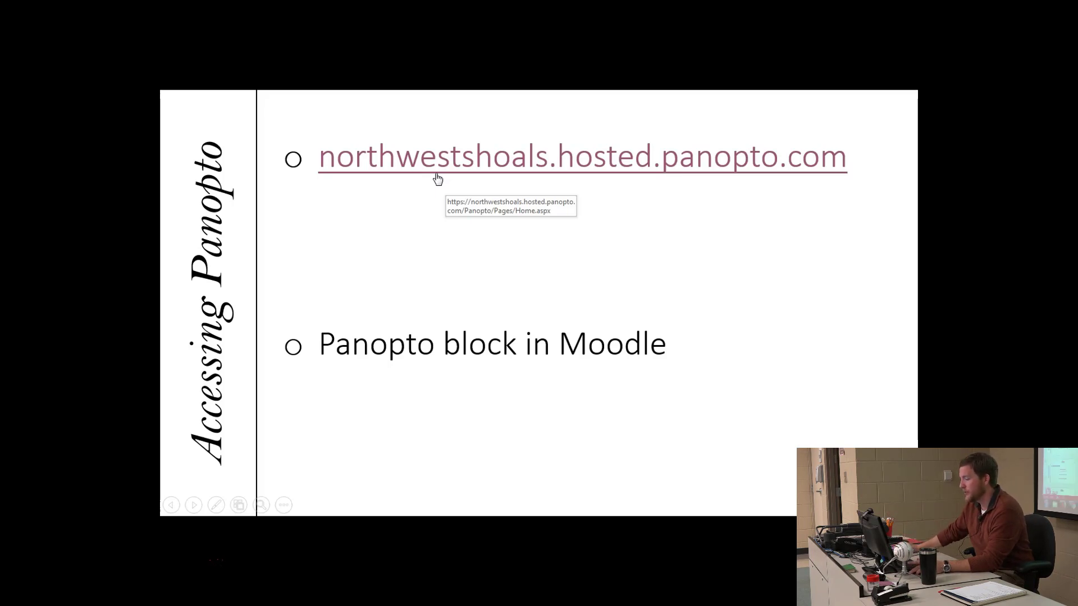
{"action": "key", "text": "Escape"}
{"action": "left_click", "coordinate": [284, 596]}
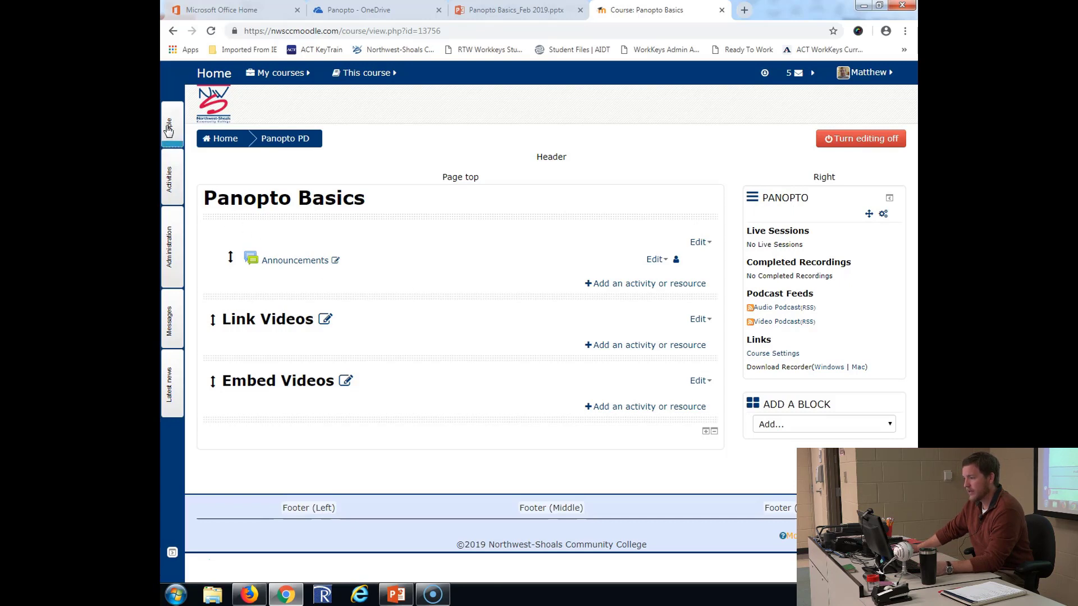
- Examine the Moodle course's docked blocks and the list of blocks available to add, leaving the course page as it is
{"action": "mouse_move", "coordinate": [172, 179]}
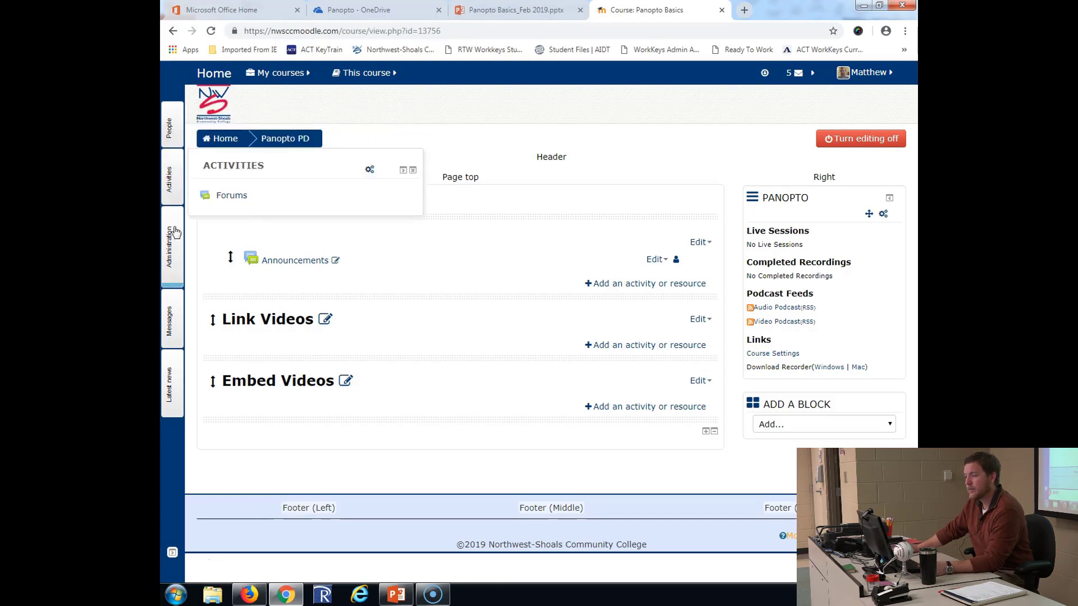
{"action": "mouse_move", "coordinate": [174, 242]}
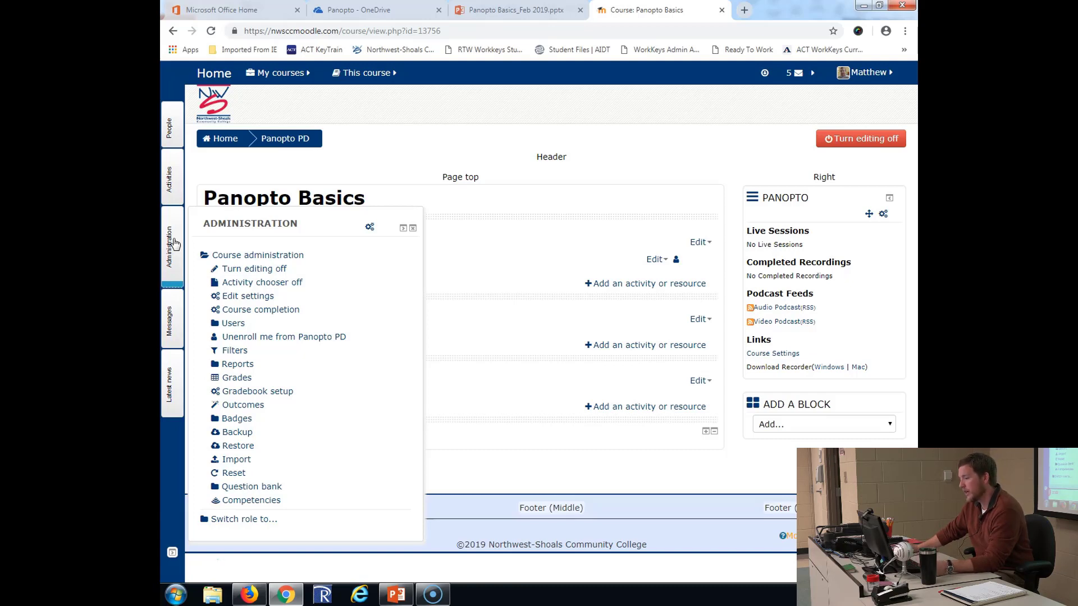
{"action": "mouse_move", "coordinate": [172, 331]}
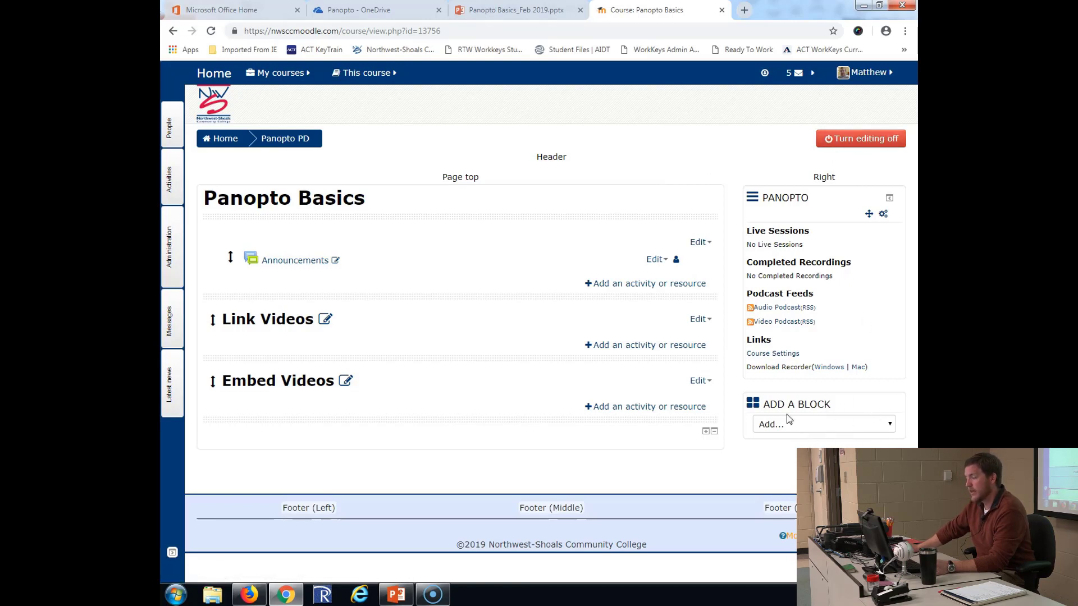
{"action": "left_click", "coordinate": [839, 430]}
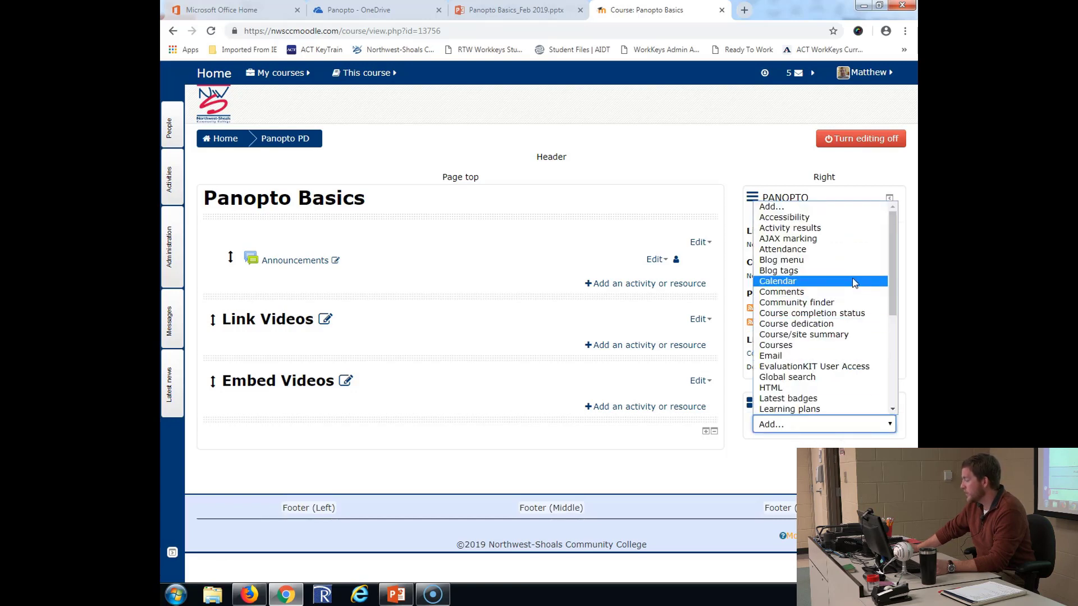
{"action": "scroll", "coordinate": [852, 279], "scroll_direction": "down", "scroll_amount": 5}
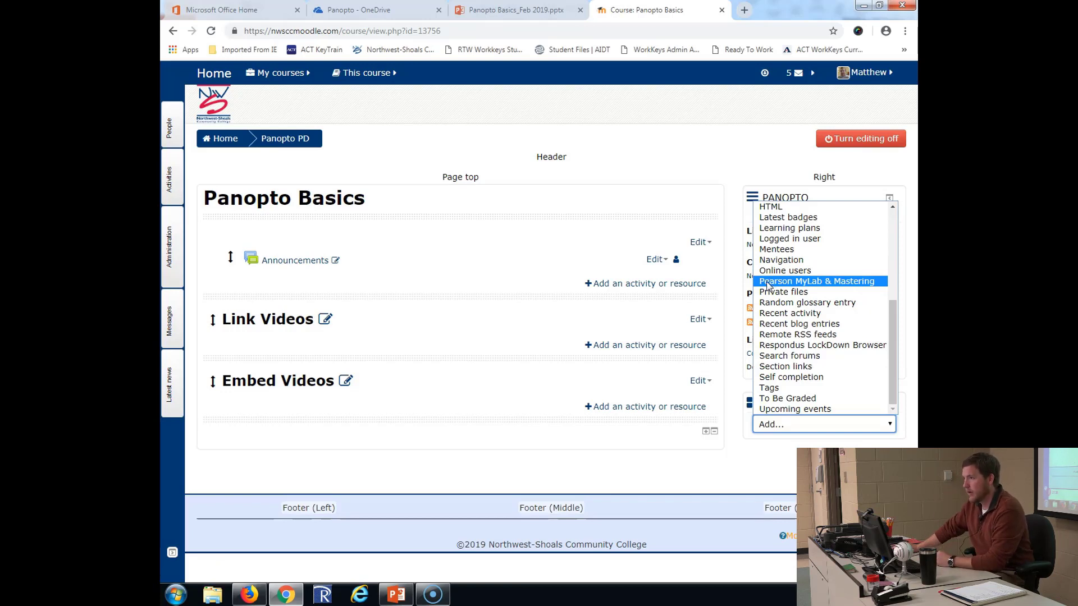
{"action": "left_click", "coordinate": [765, 157]}
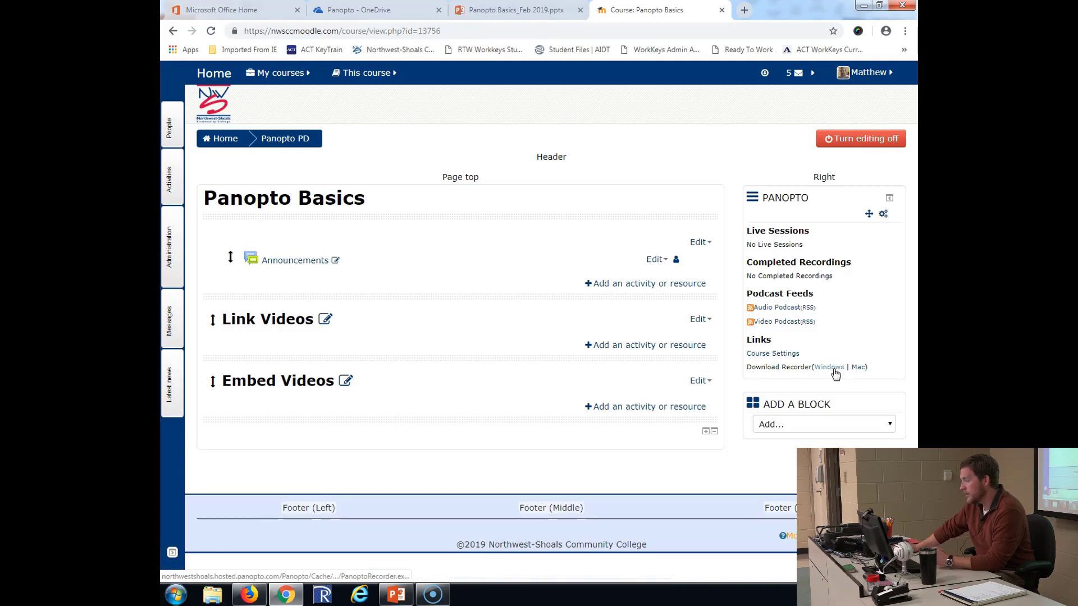
- Open the Panopto Basics folder through Course Settings in the Moodle course's Panopto block and close its settings dialog
{"action": "left_click", "coordinate": [830, 368]}
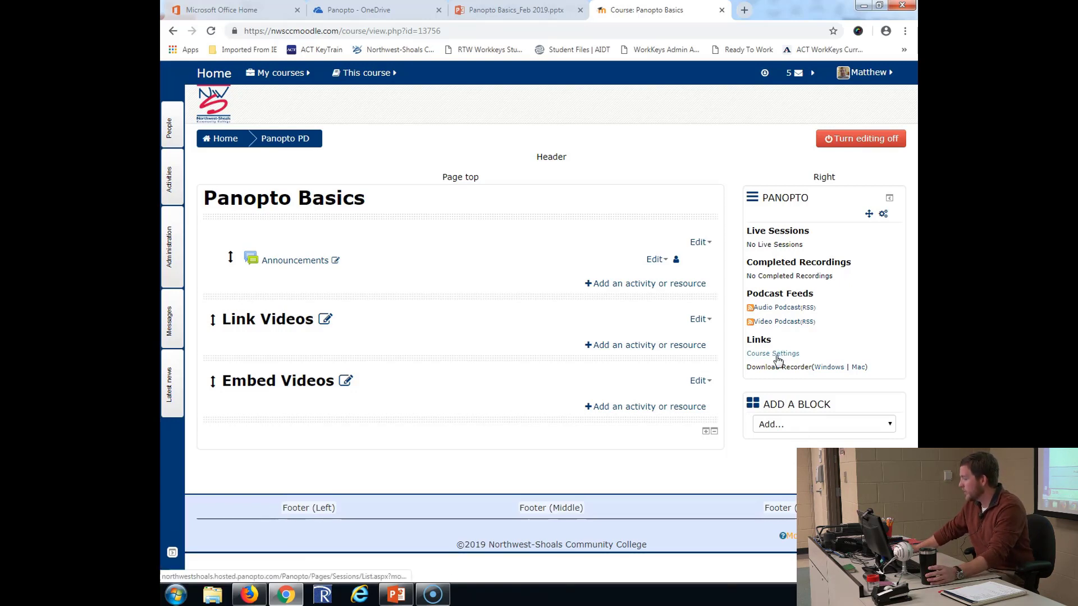
{"action": "left_click", "coordinate": [777, 358]}
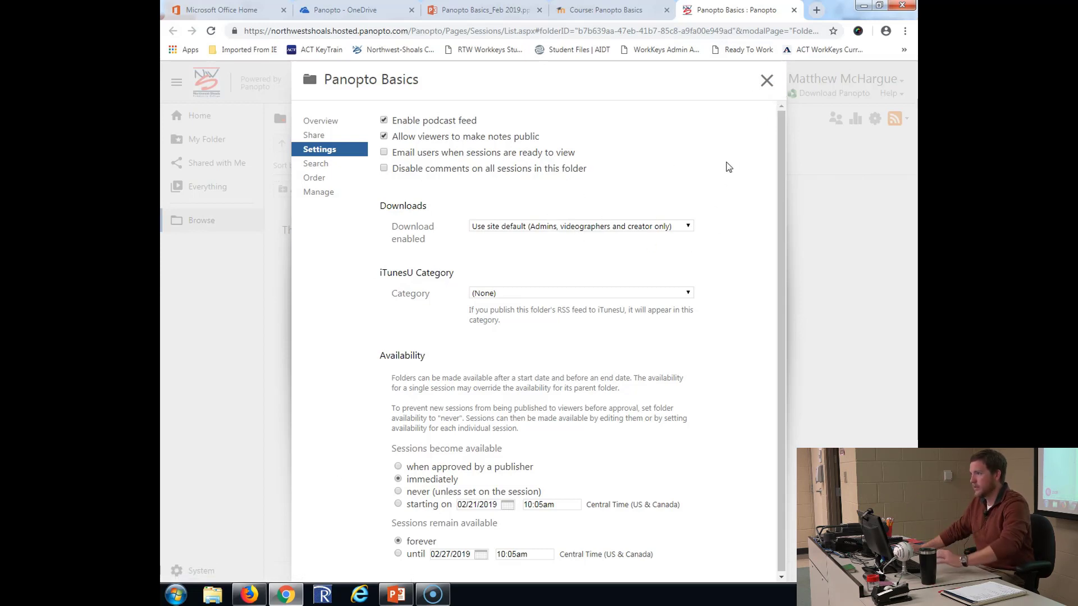
{"action": "left_click", "coordinate": [771, 77]}
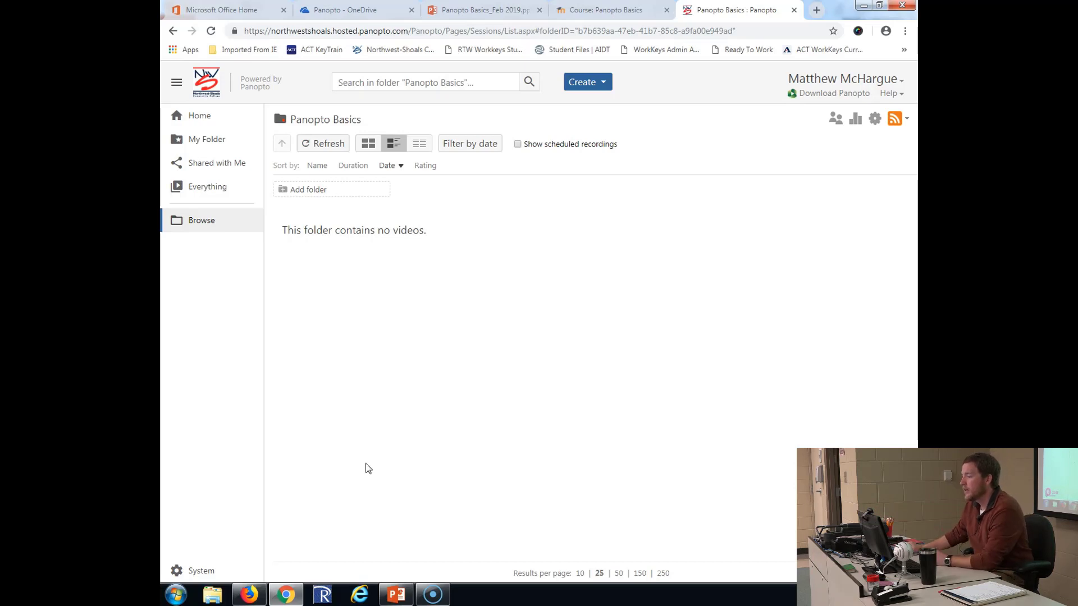
{"action": "left_click", "coordinate": [564, 15]}
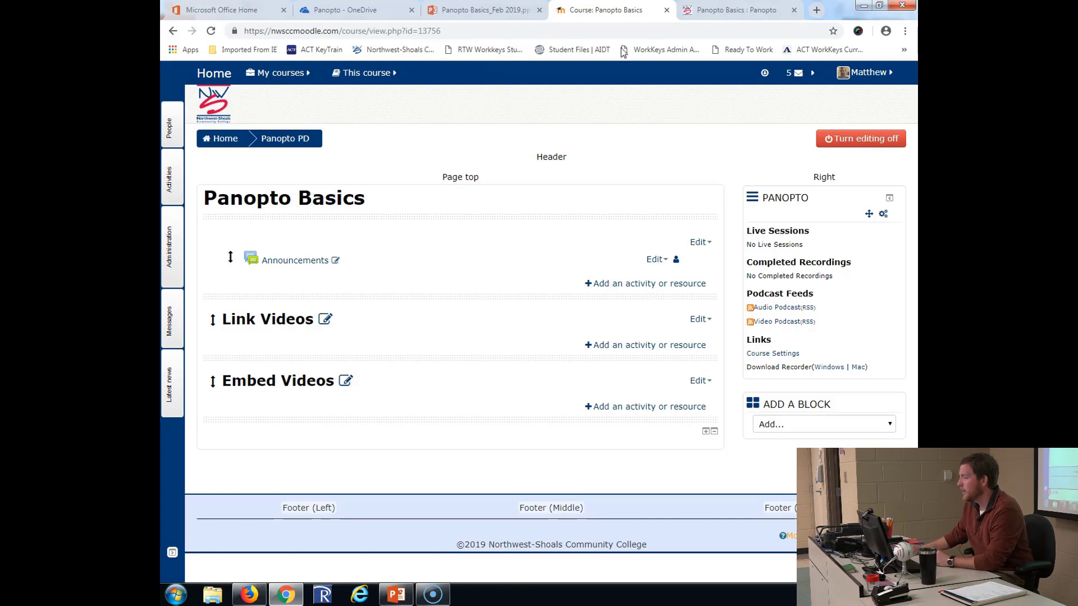
{"action": "left_click", "coordinate": [702, 11]}
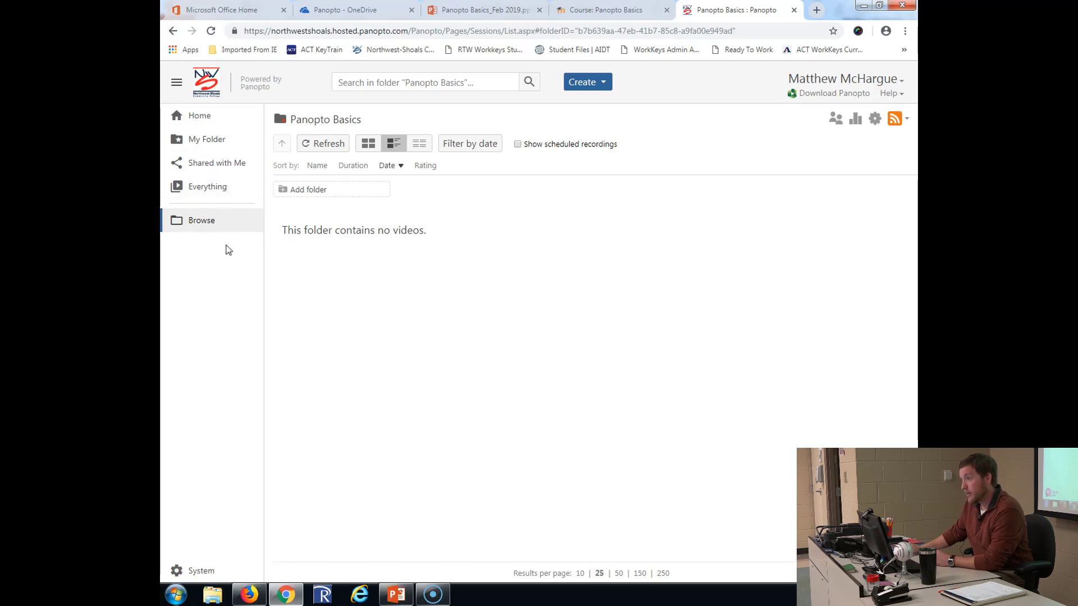
- Browse the Panopto folder list, comparing all folders with the user's own course folders
{"action": "left_click", "coordinate": [183, 226]}
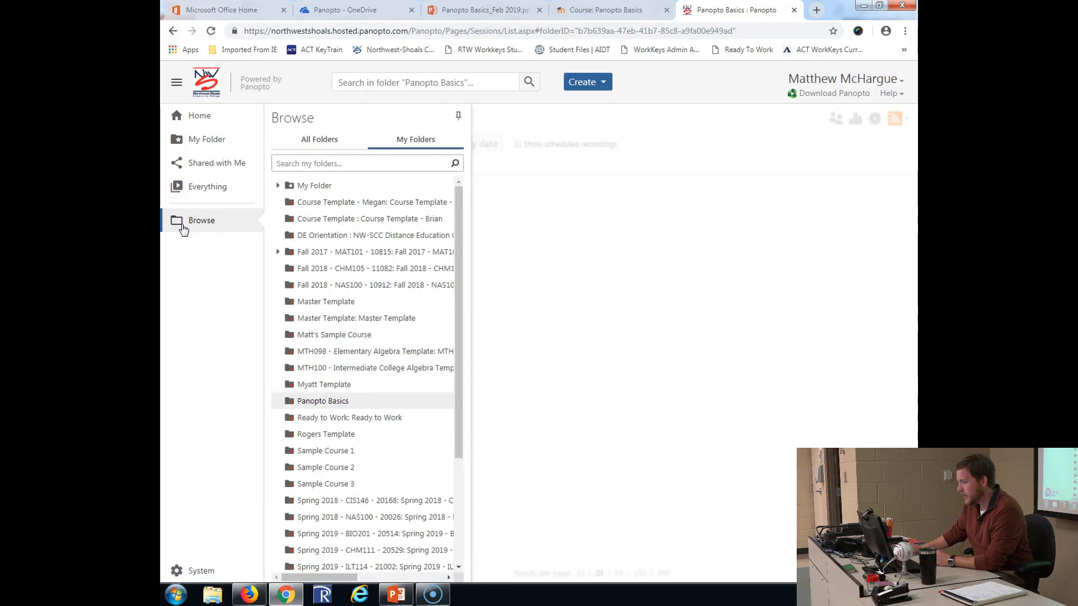
{"action": "left_click", "coordinate": [322, 140]}
{"action": "left_click", "coordinate": [405, 141]}
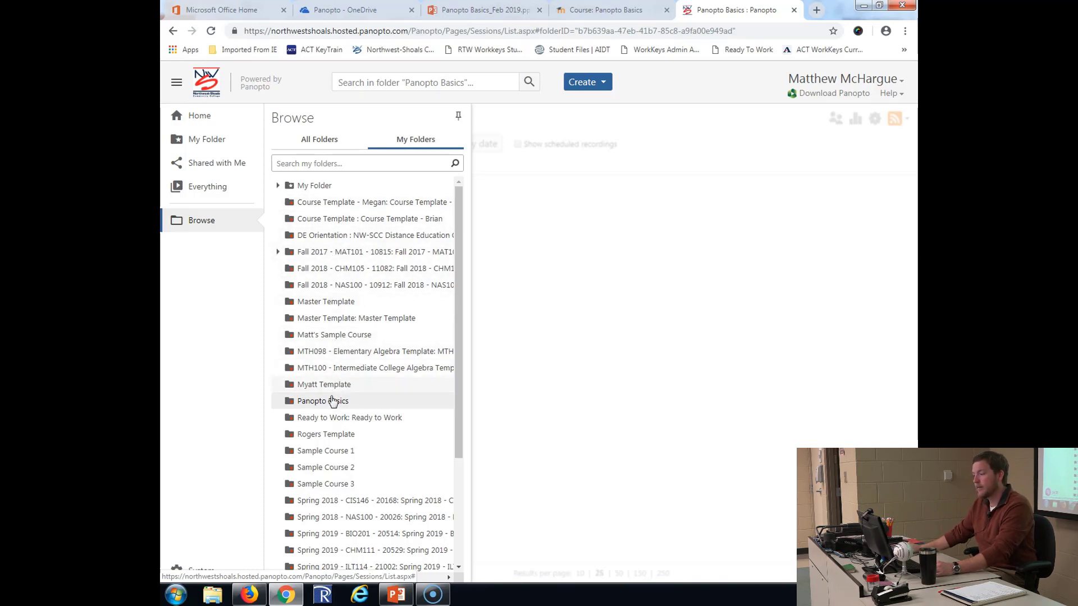
{"action": "scroll", "coordinate": [328, 502], "scroll_direction": "down", "scroll_amount": 3}
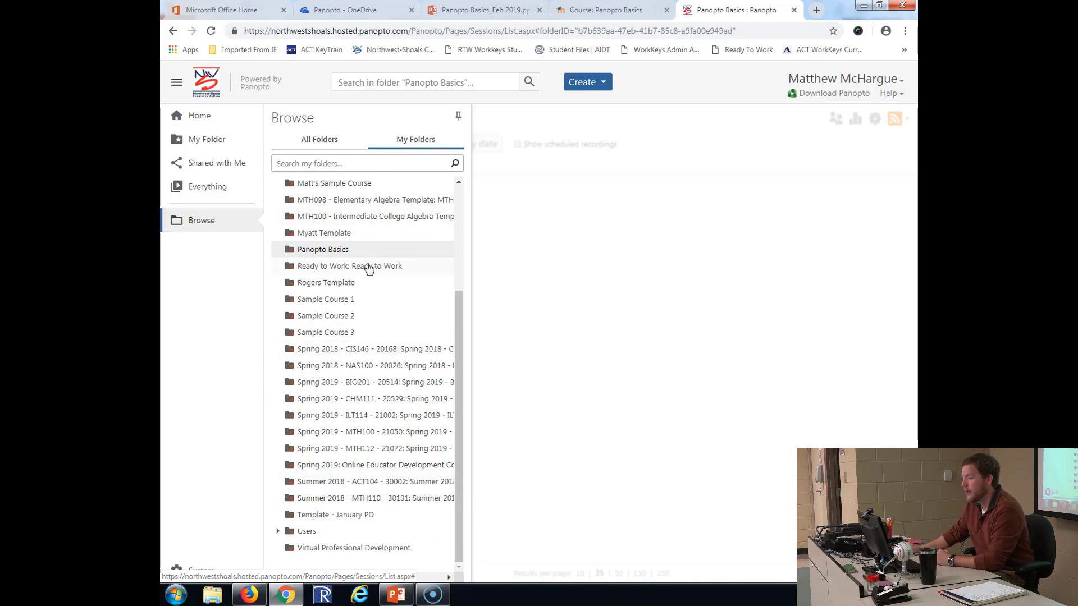
{"action": "scroll", "coordinate": [369, 268], "scroll_direction": "up", "scroll_amount": 3}
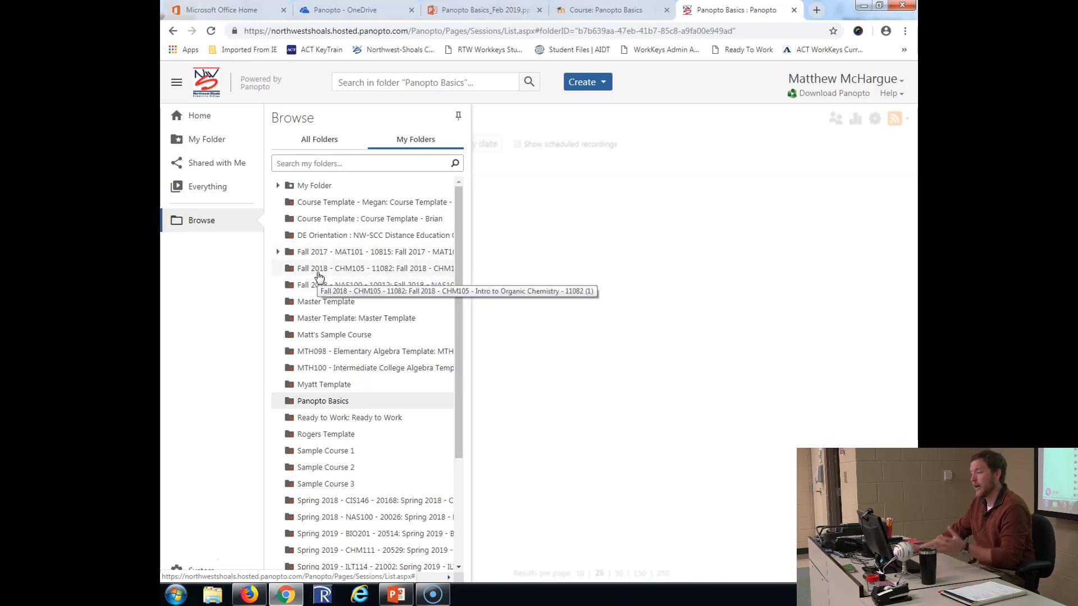
- Open the Fall 2018 CHM105 folder and inspect where its name can be edited in the settings, closing them without saving
{"action": "left_click", "coordinate": [401, 274]}
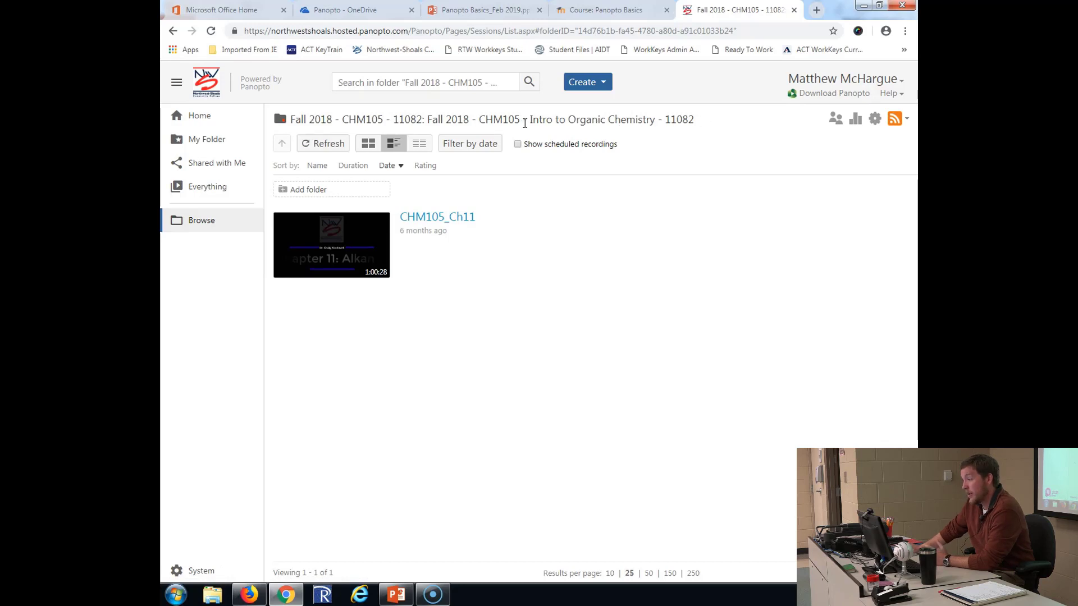
{"action": "left_click", "coordinate": [876, 120]}
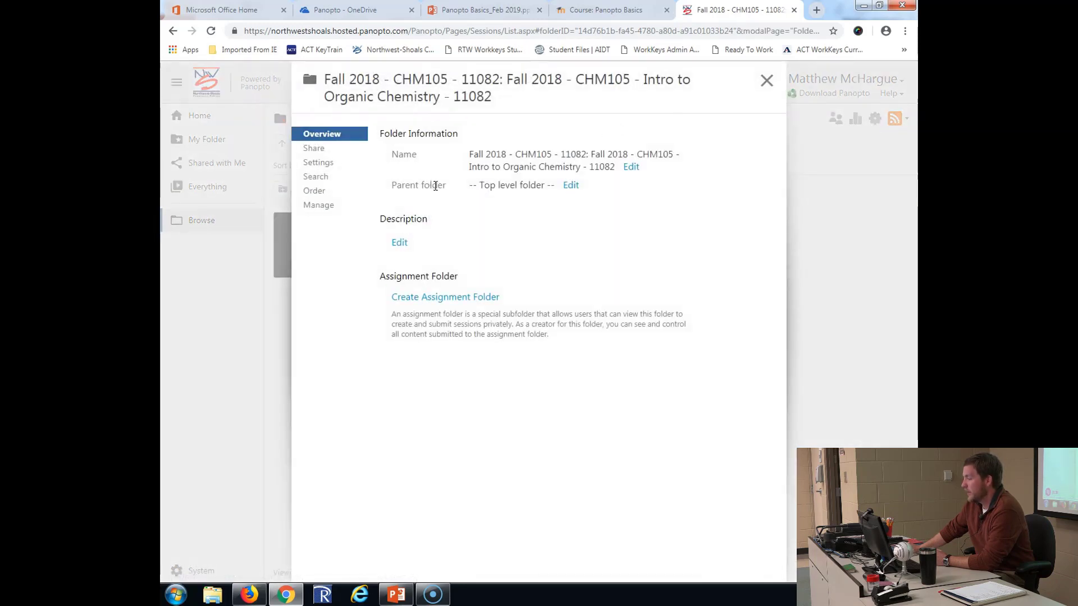
{"action": "left_click", "coordinate": [632, 168]}
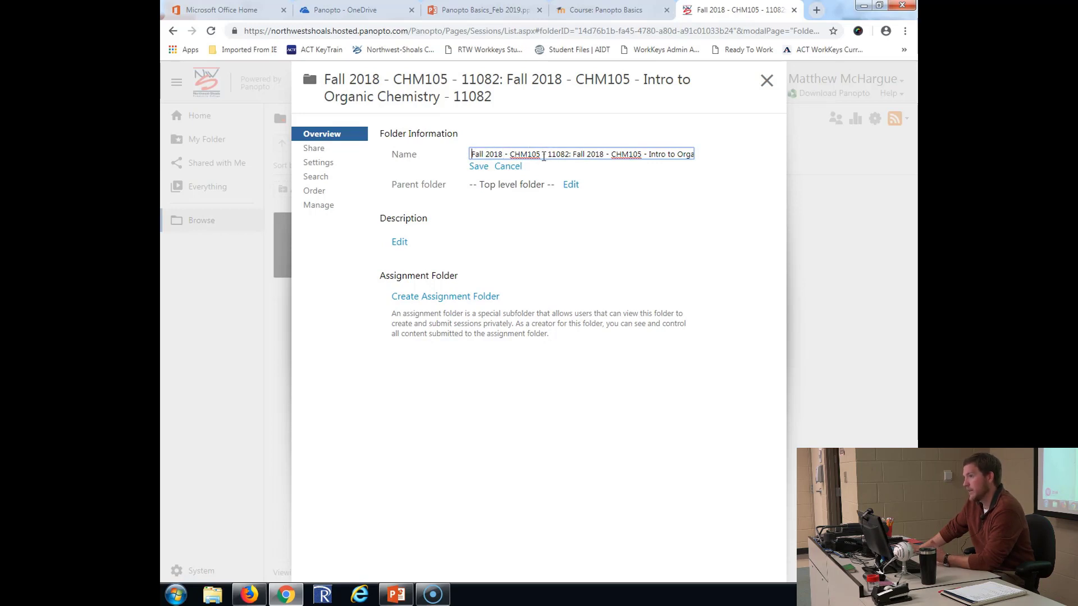
{"action": "left_click", "coordinate": [768, 88]}
{"action": "left_click", "coordinate": [596, 96]}
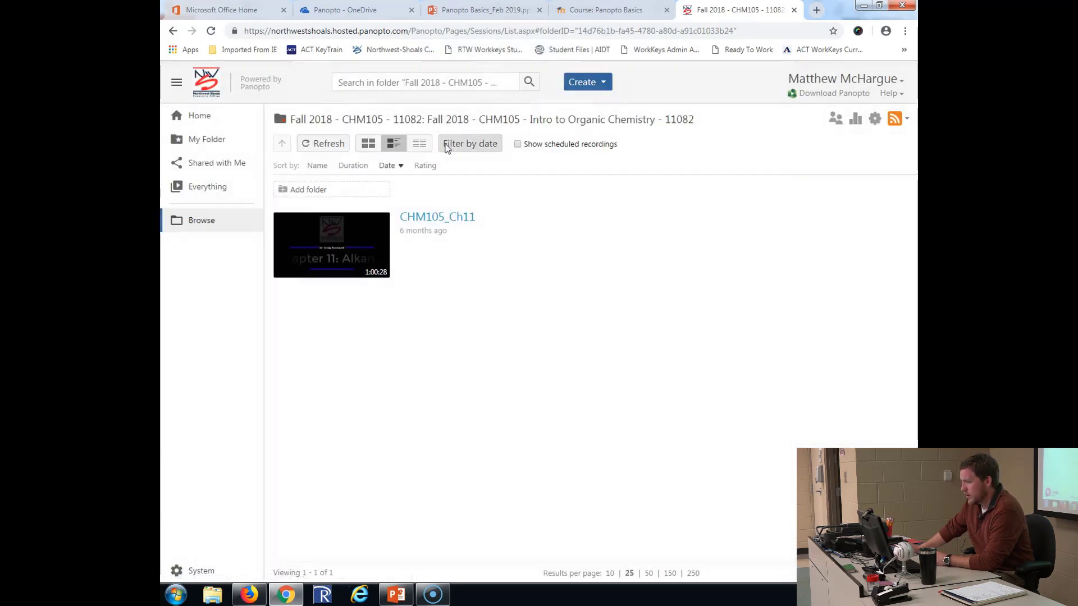
- Go back to the Panopto Basics folder and add a subfolder named Chapter 1
{"action": "left_click", "coordinate": [181, 220]}
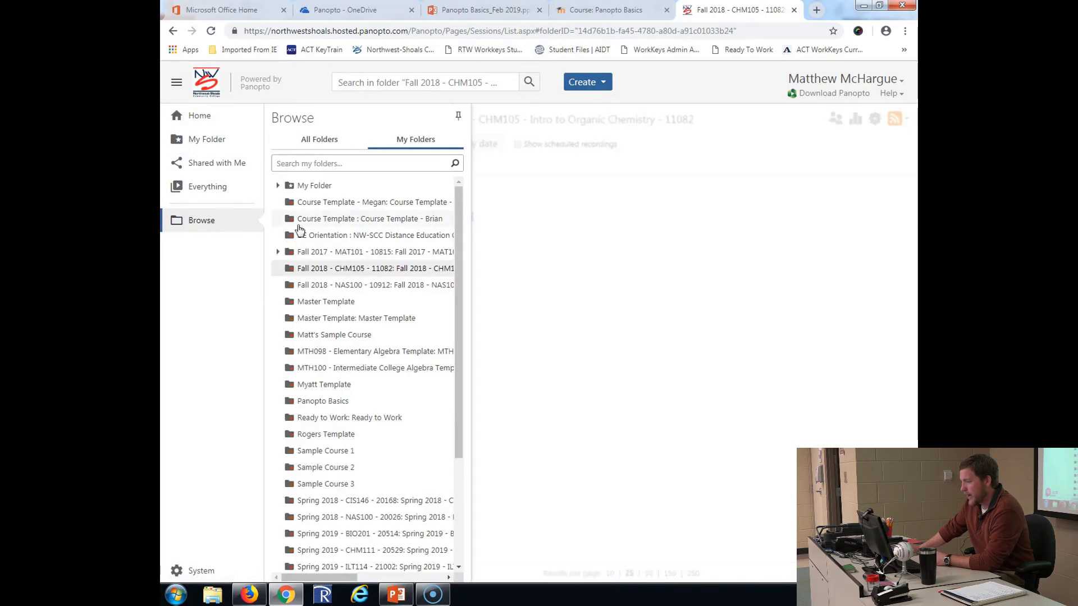
{"action": "left_click", "coordinate": [325, 402]}
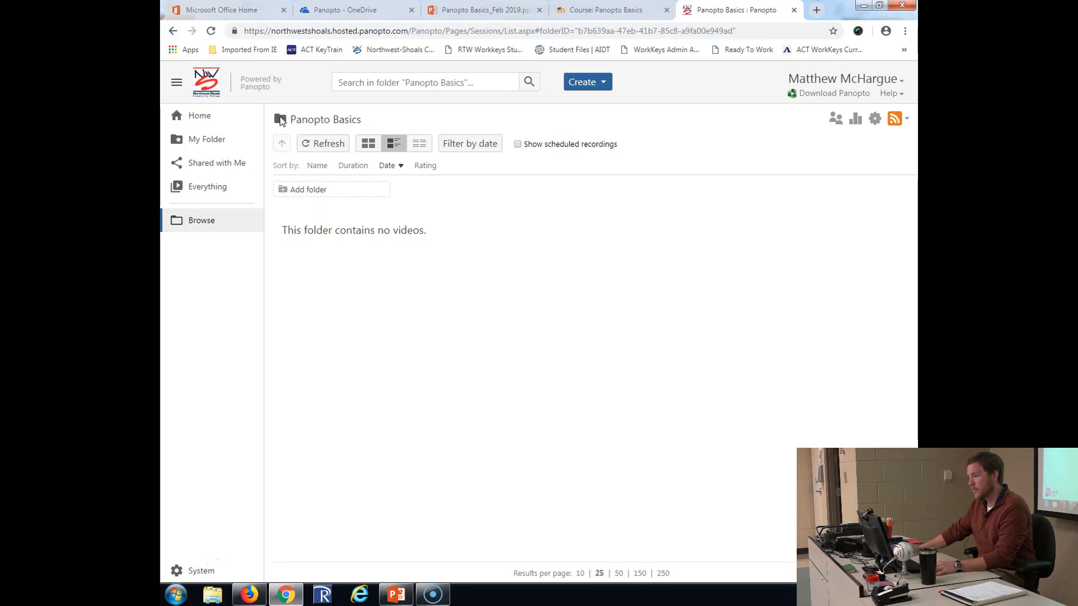
{"action": "left_click", "coordinate": [283, 196]}
{"action": "type", "text": "Chap"}
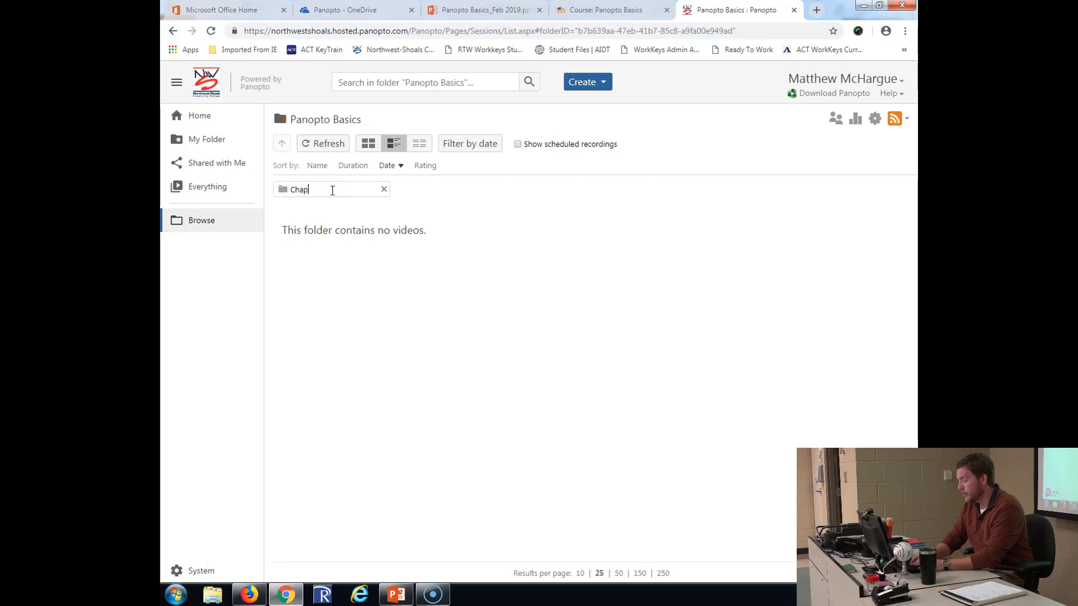
{"action": "type", "text": "ter 1"}
{"action": "key", "text": "Return"}
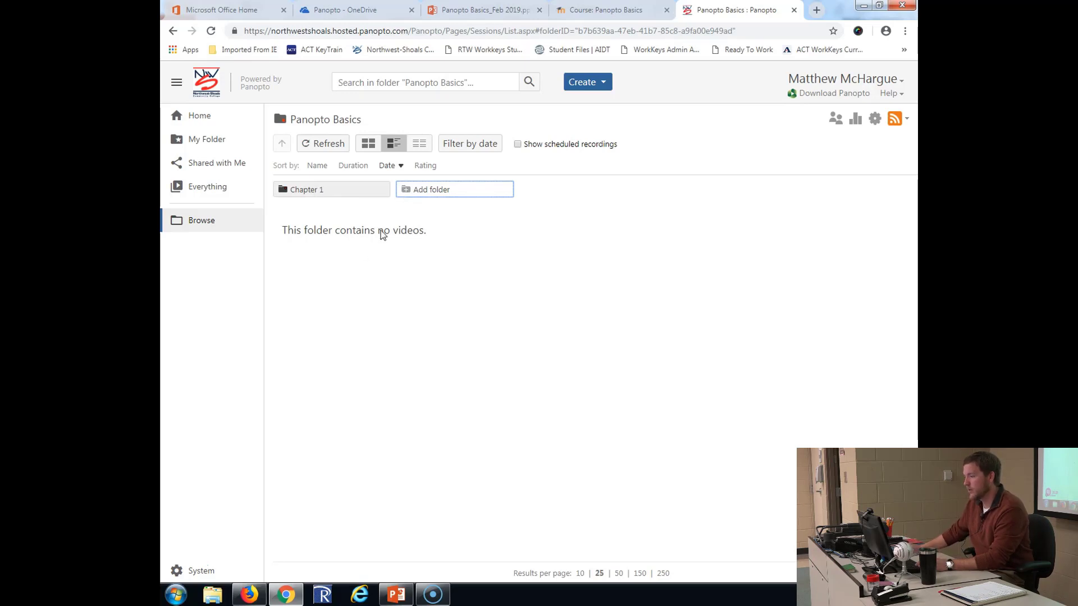
- Add two more subfolders to Panopto Basics, named Chapter 2 and Chapter 3
{"action": "left_click", "coordinate": [411, 196]}
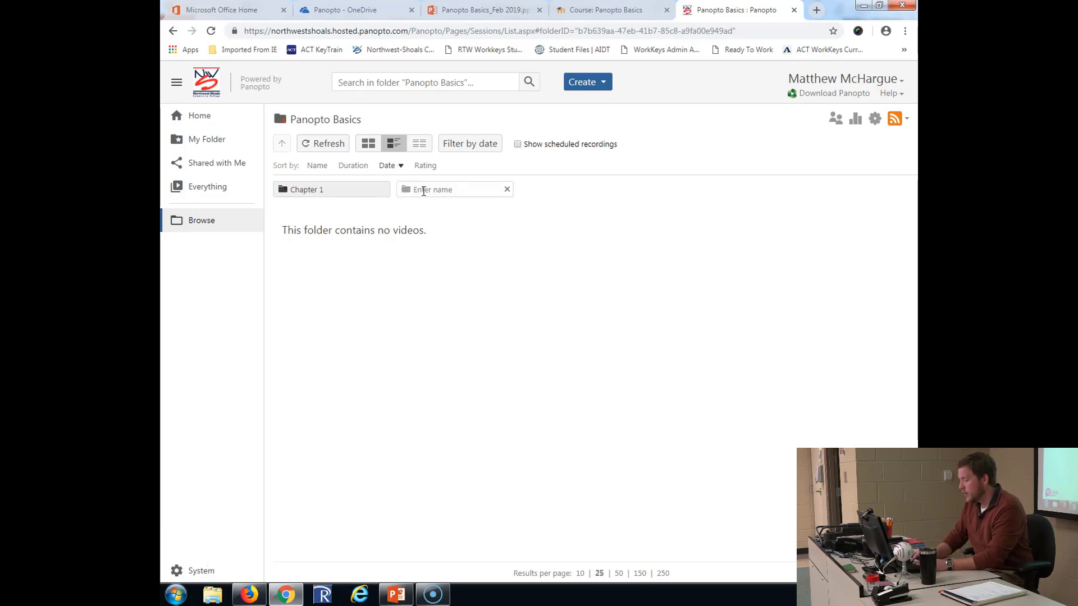
{"action": "type", "text": "Chapter 2"}
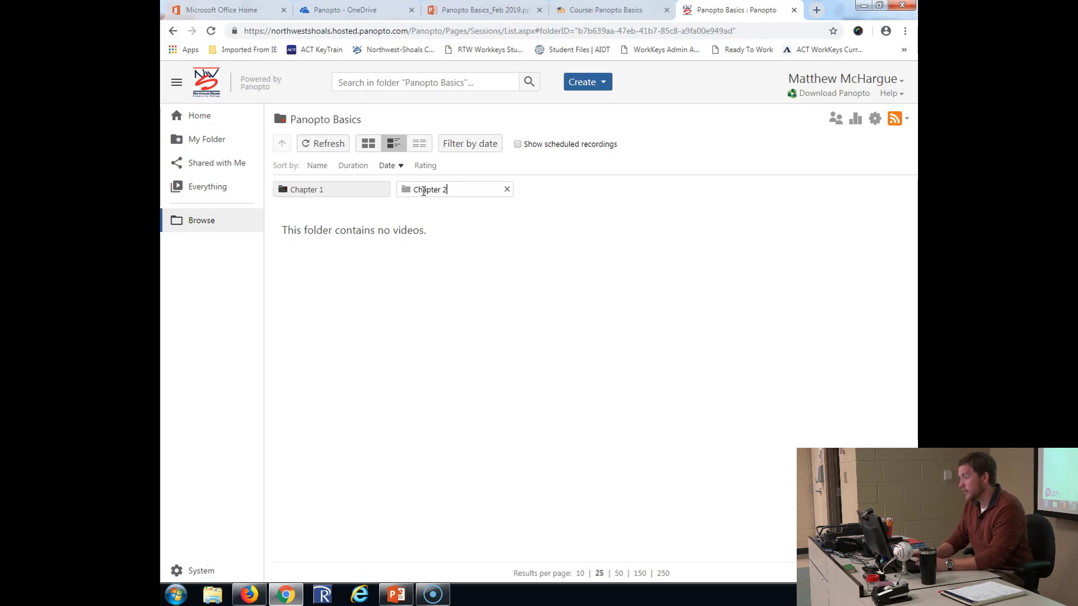
{"action": "key", "text": "Return"}
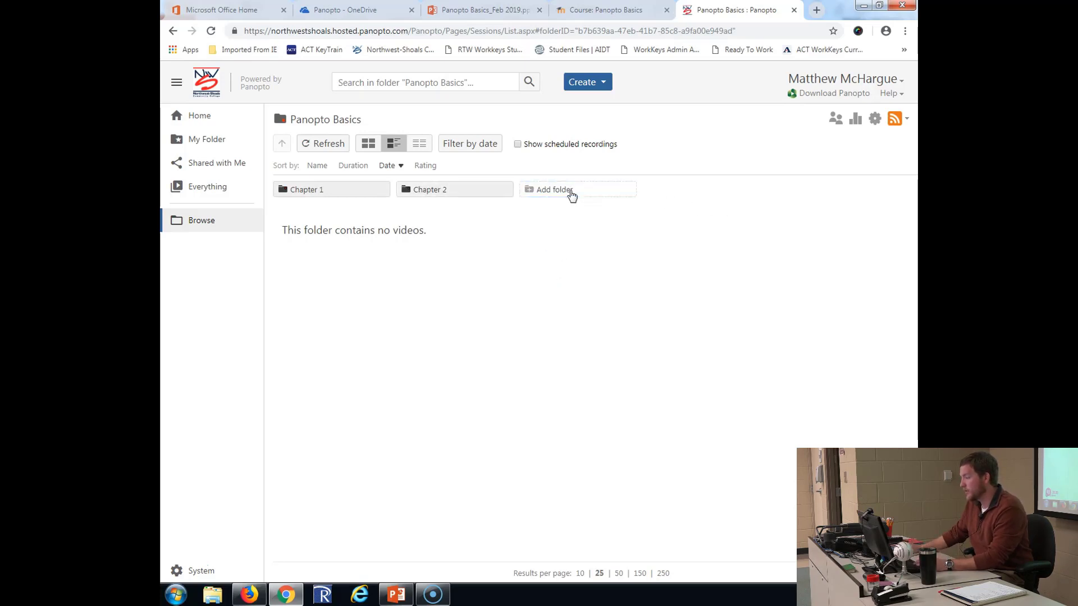
{"action": "left_click", "coordinate": [572, 194]}
{"action": "type", "text": "Chapter 3"}
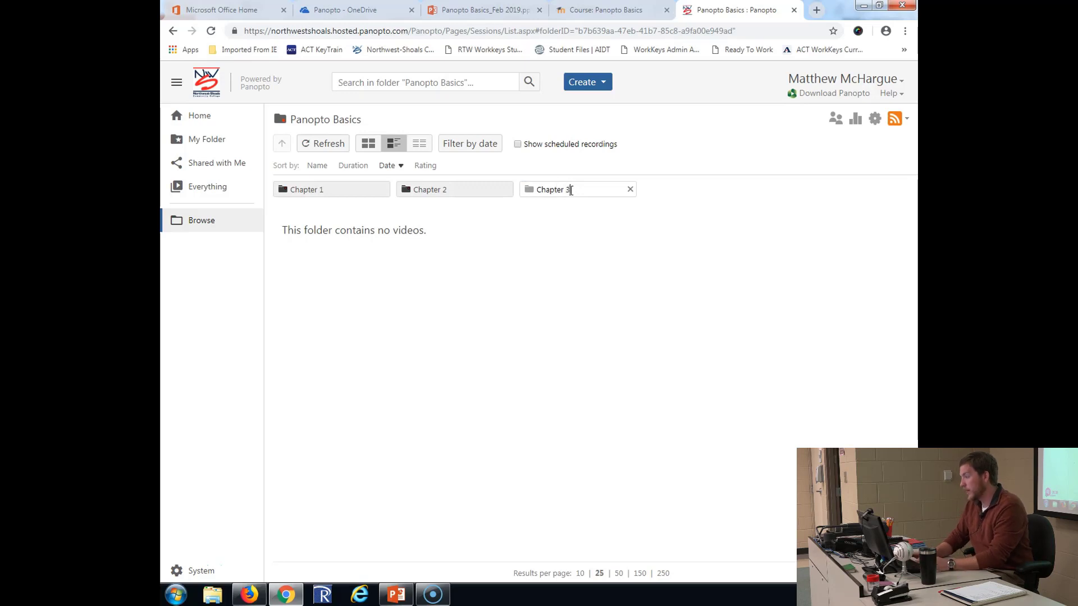
{"action": "key", "text": "Return"}
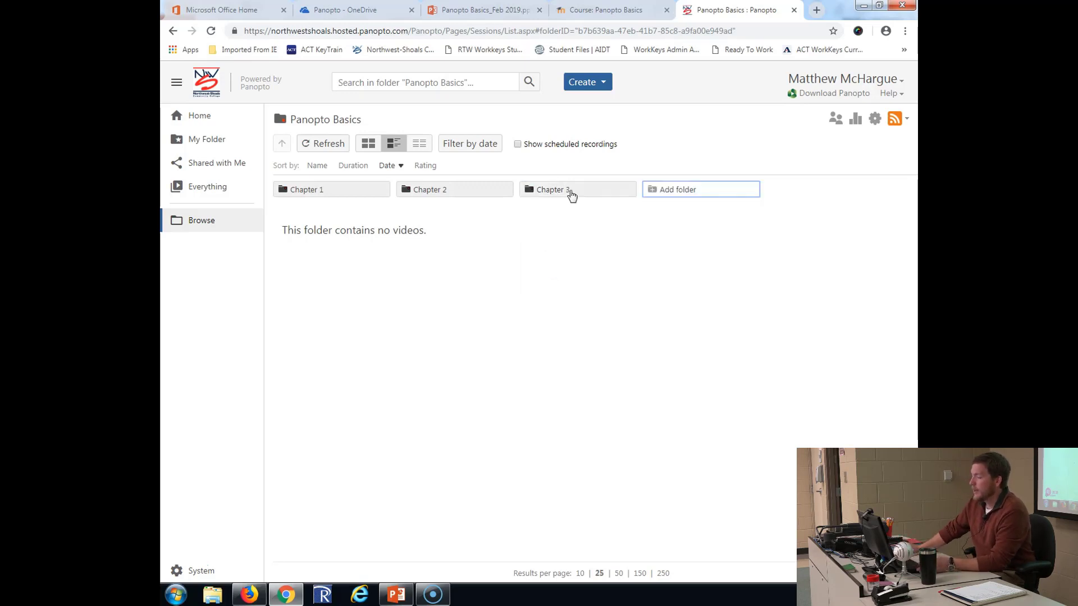
- Open the Chapter 1 folder and add two subfolders named Topic 1 and Topic 2
{"action": "left_click", "coordinate": [317, 197]}
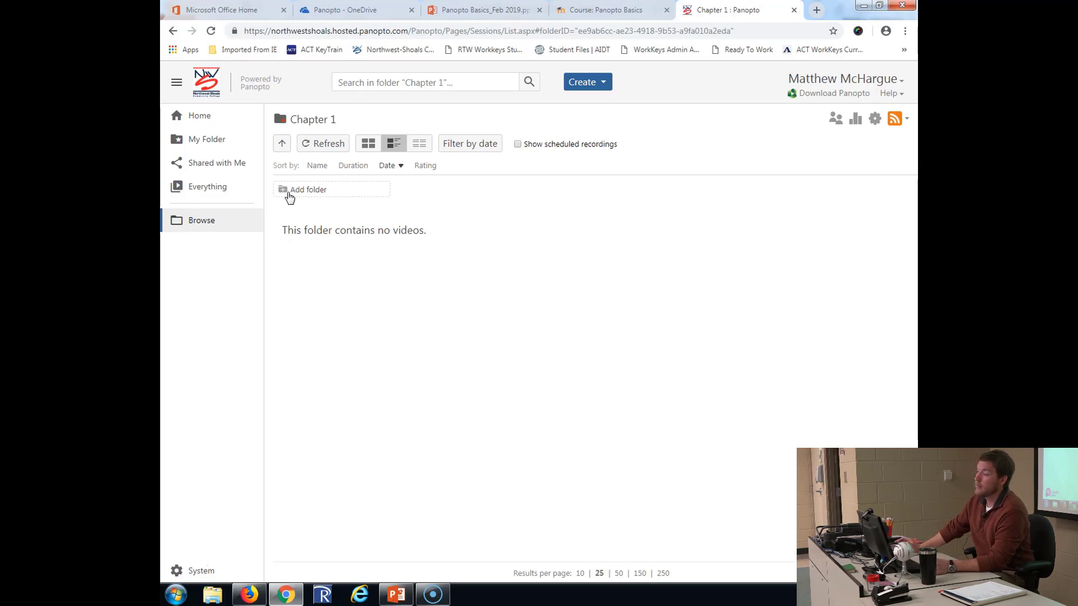
{"action": "left_click", "coordinate": [290, 197]}
{"action": "type", "text": "Topic 1"}
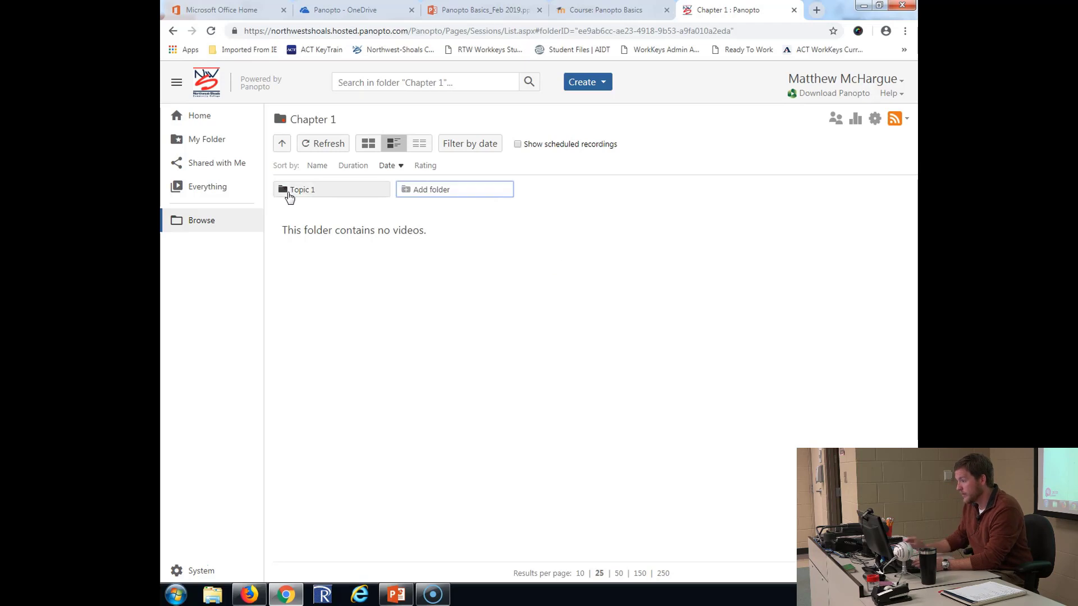
{"action": "left_click", "coordinate": [441, 193]}
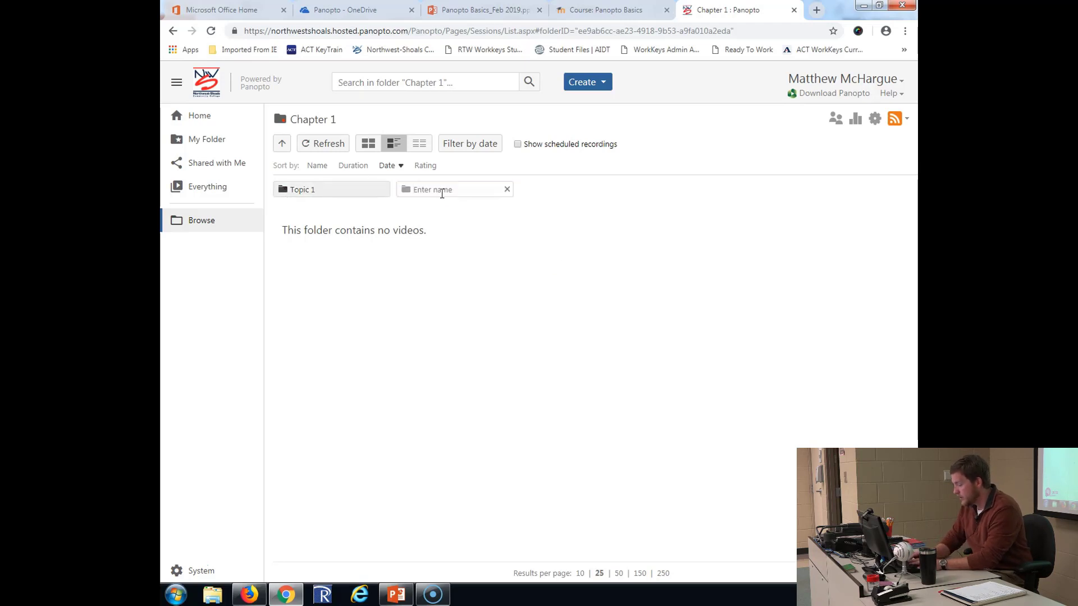
{"action": "type", "text": "Topic 2"}
{"action": "key", "text": "Return"}
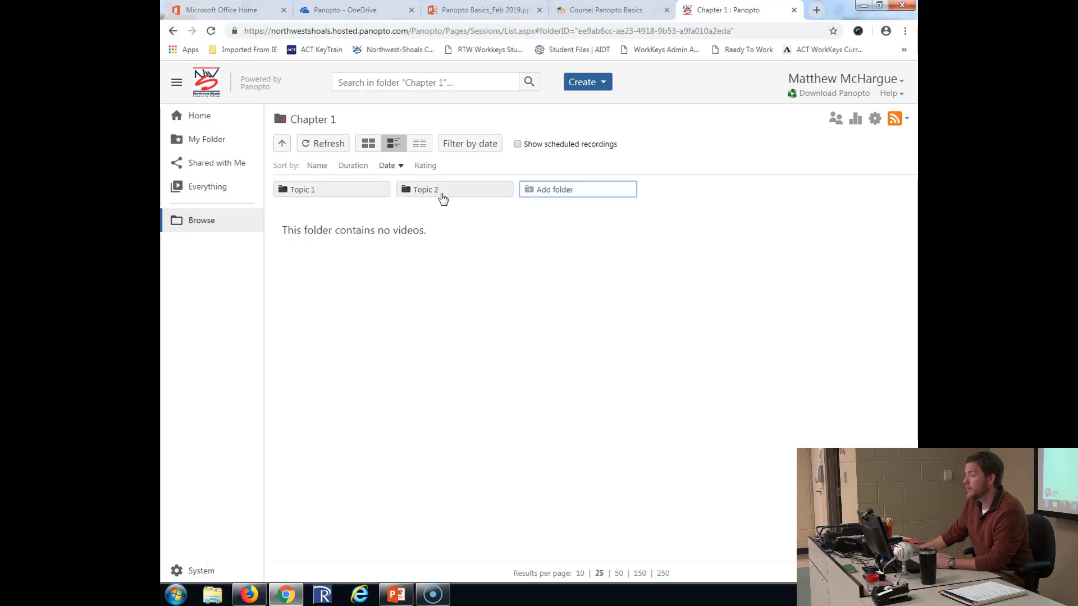
- Examine how the Chapter and Topic subfolders nest under Panopto Basics in the folder tree by expanding and collapsing them
{"action": "left_click", "coordinate": [204, 223]}
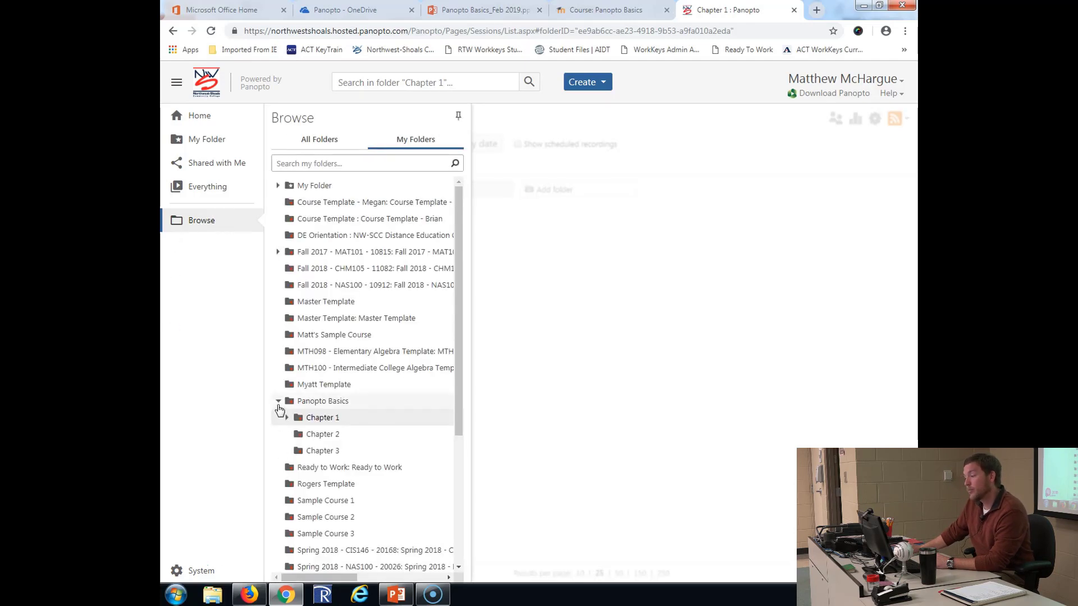
{"action": "left_click", "coordinate": [278, 402]}
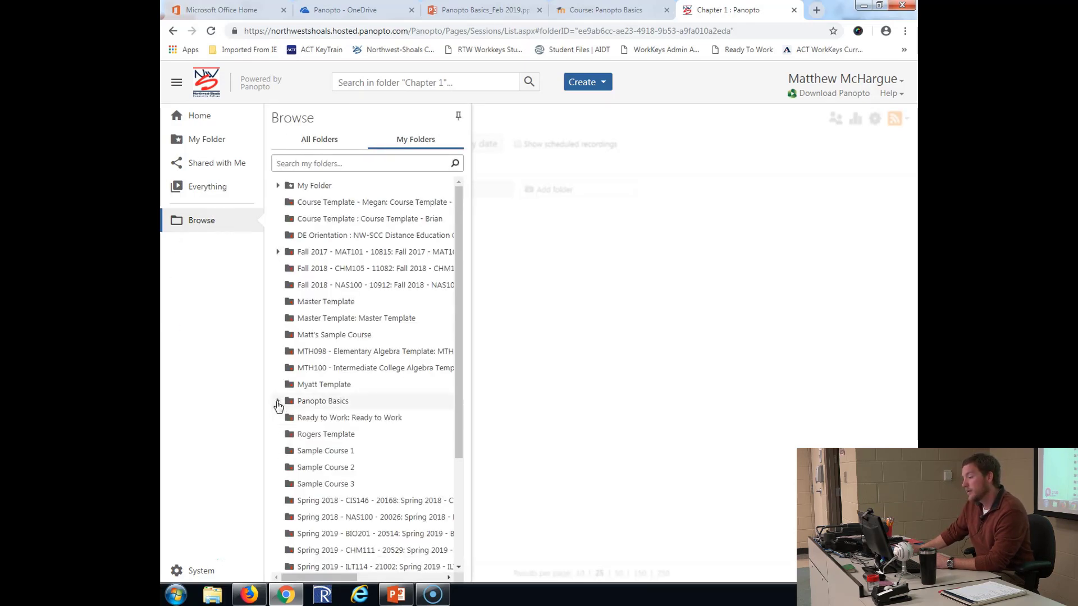
{"action": "left_click", "coordinate": [278, 402]}
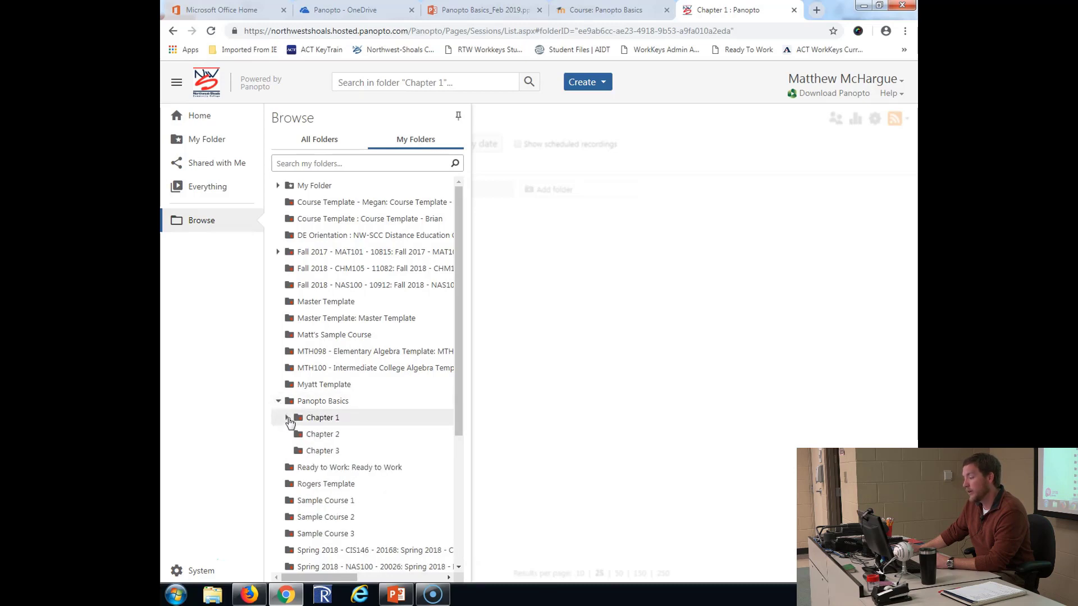
{"action": "left_click", "coordinate": [278, 401]}
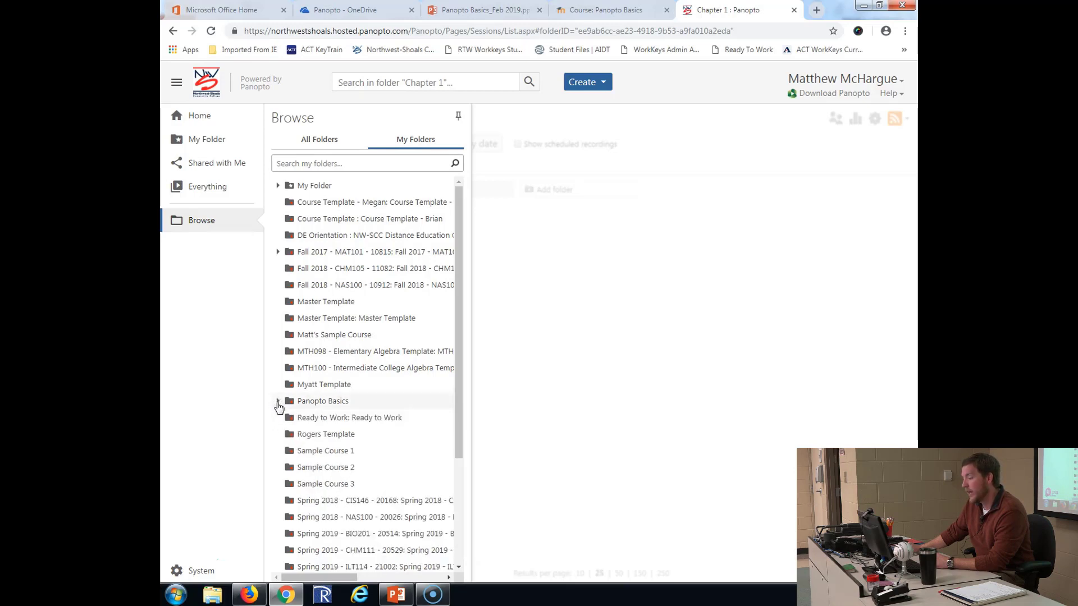
{"action": "left_click", "coordinate": [279, 402]}
{"action": "left_click", "coordinate": [287, 417]}
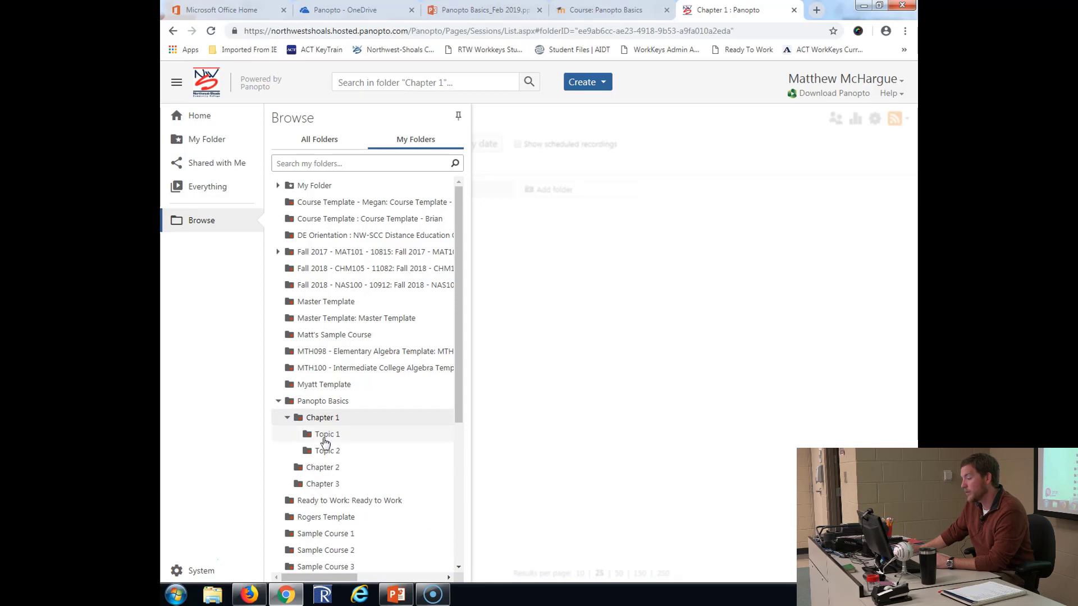
{"action": "left_click", "coordinate": [283, 418]}
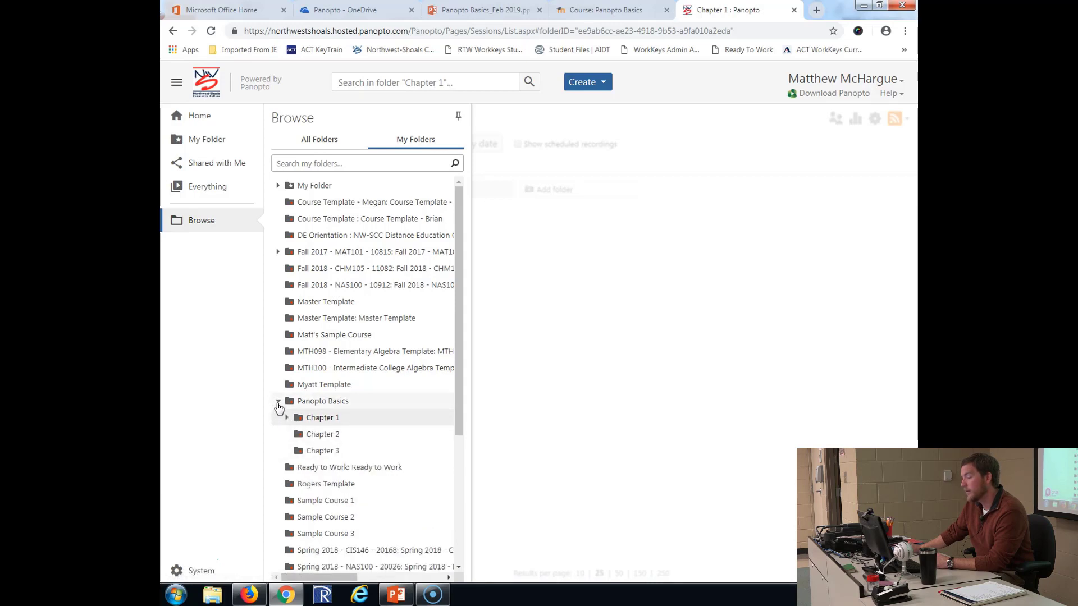
{"action": "left_click", "coordinate": [279, 402]}
{"action": "left_click", "coordinate": [278, 402]}
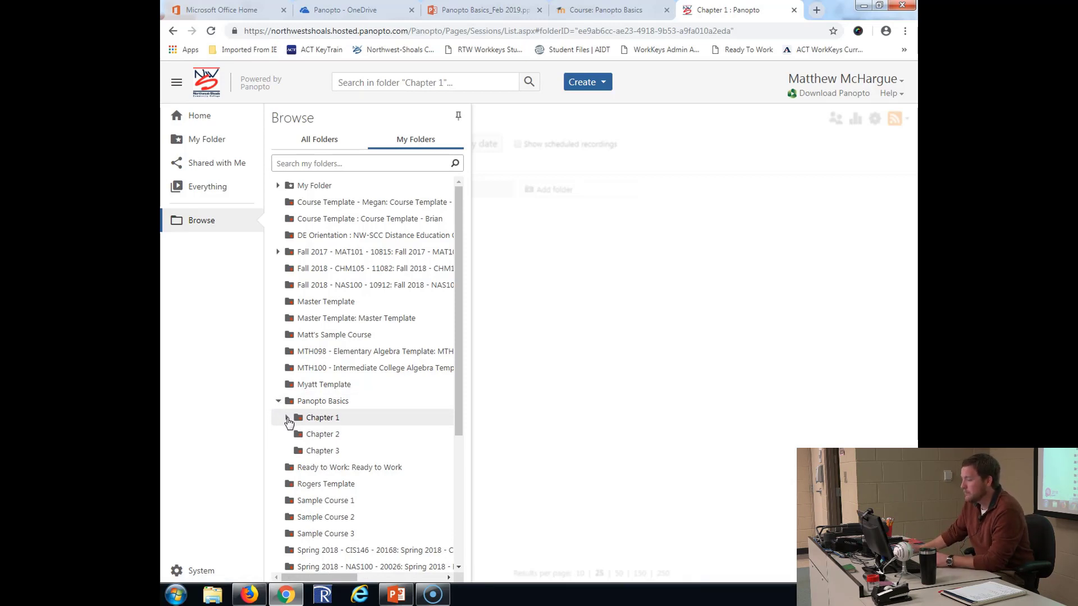
{"action": "left_click", "coordinate": [287, 418]}
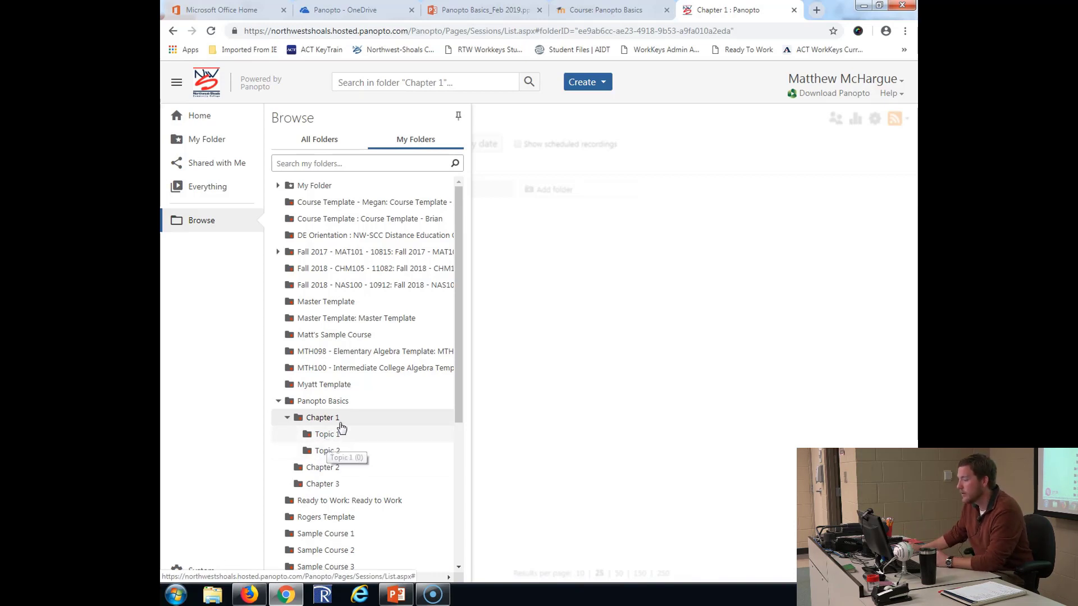
{"action": "left_click", "coordinate": [278, 401]}
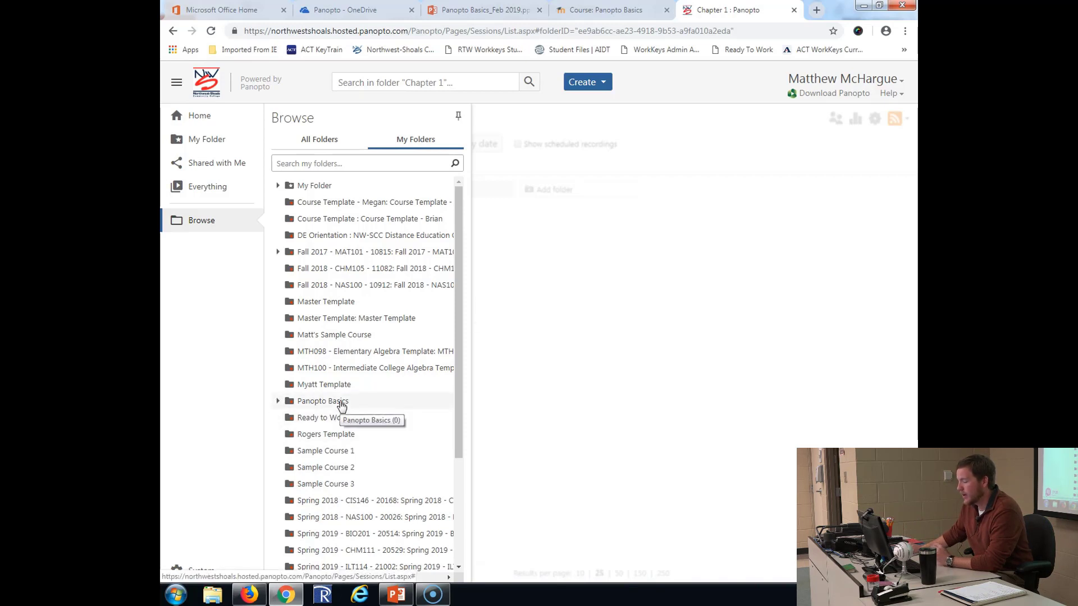
{"action": "left_click", "coordinate": [564, 372]}
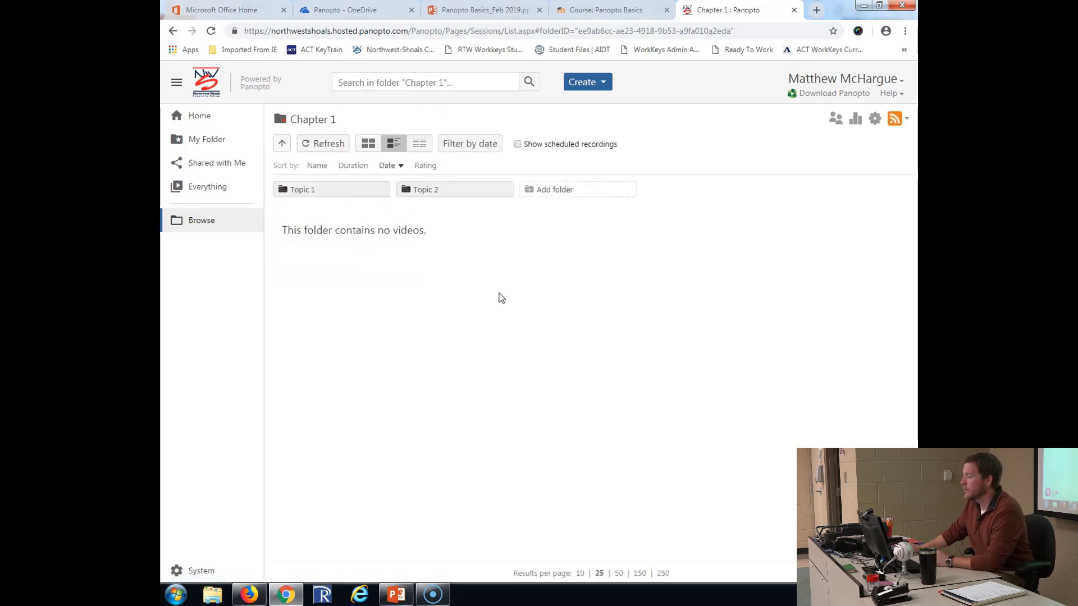
- Return to the Panopto Basics folder and open the Topic 1 folder inside Chapter 1
{"action": "left_click", "coordinate": [282, 145]}
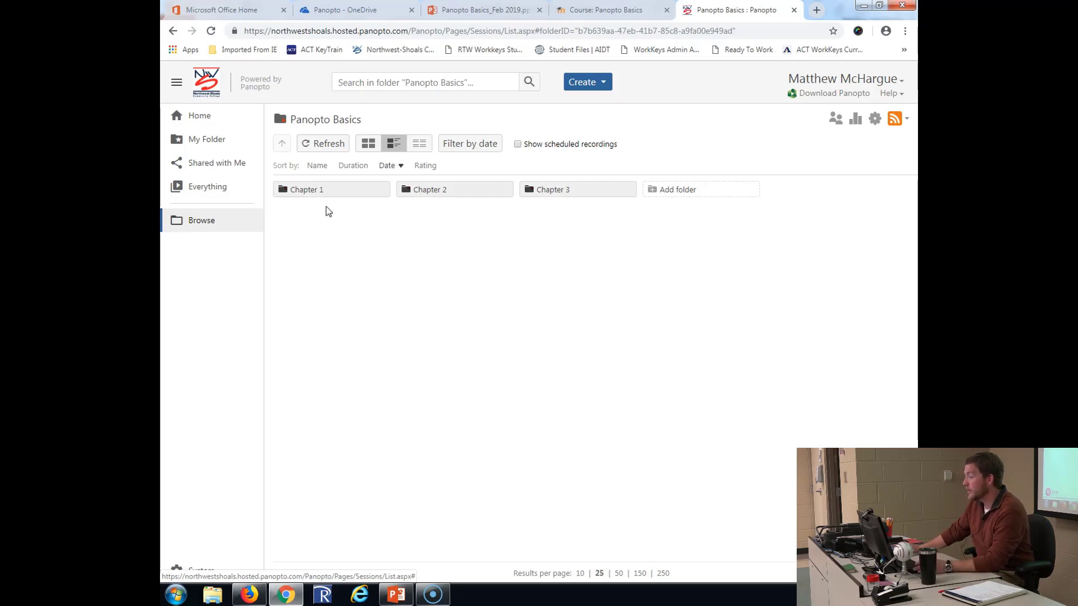
{"action": "left_click", "coordinate": [358, 194]}
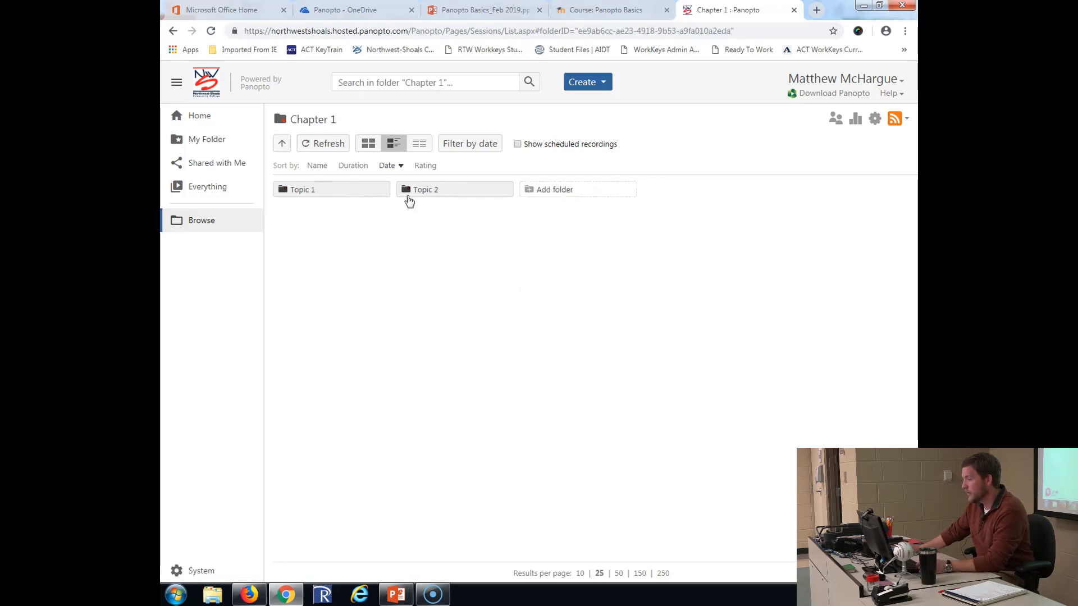
{"action": "left_click", "coordinate": [359, 195]}
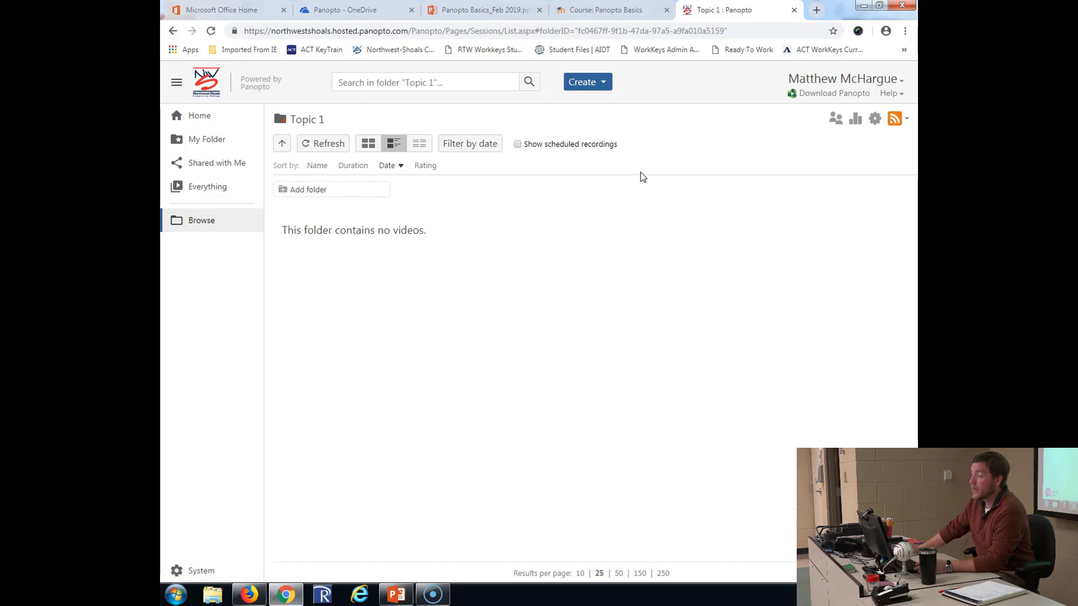
- Create a new recording session in the Topic 1 folder and allow the browser to launch the Panopto recorder
{"action": "left_click", "coordinate": [589, 85]}
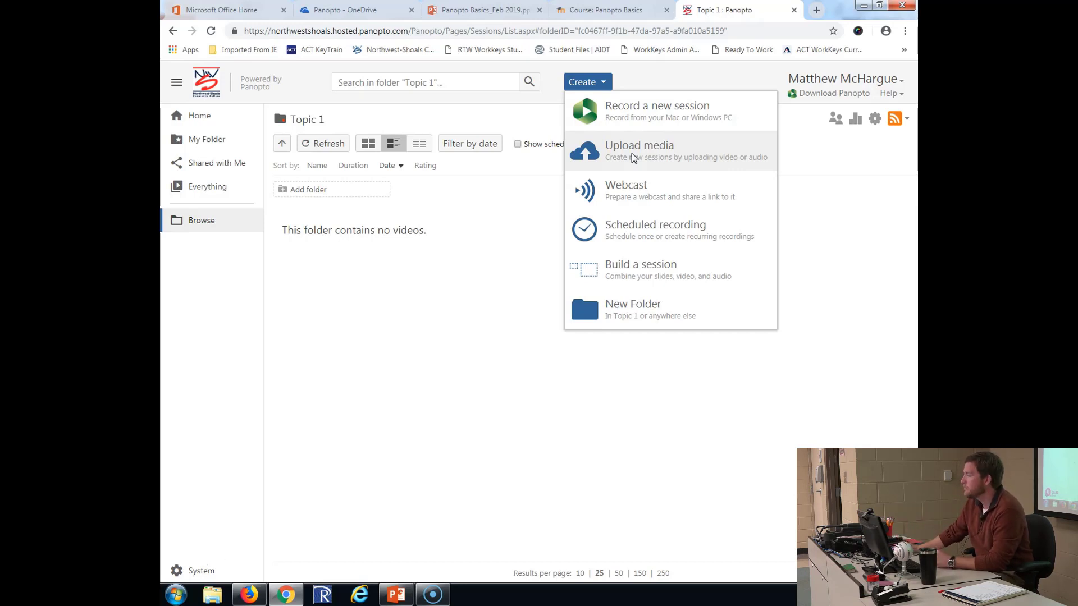
{"action": "left_click", "coordinate": [647, 115]}
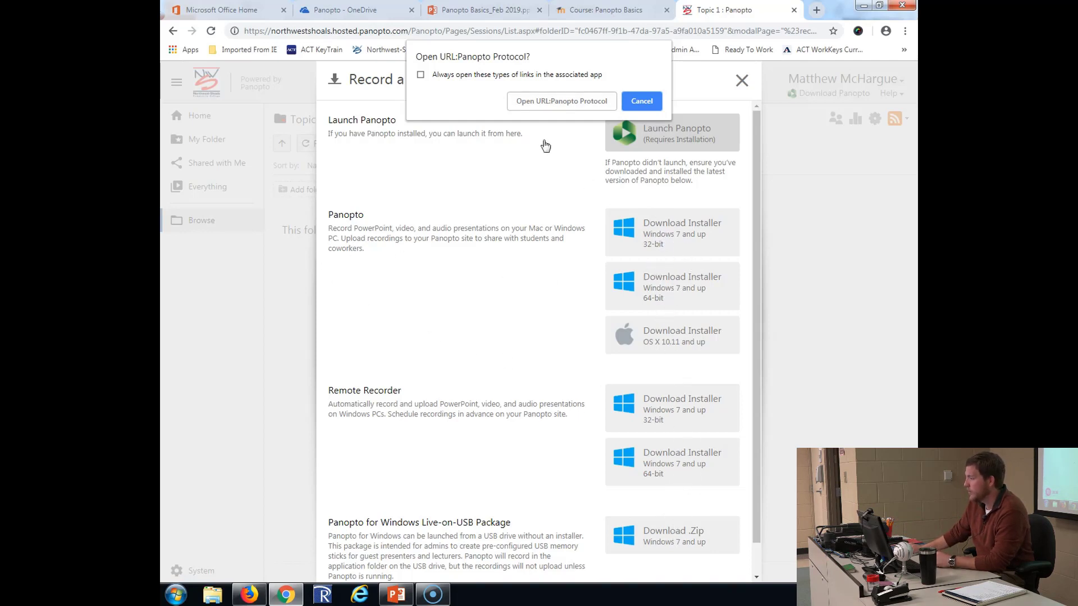
{"action": "left_click", "coordinate": [560, 101]}
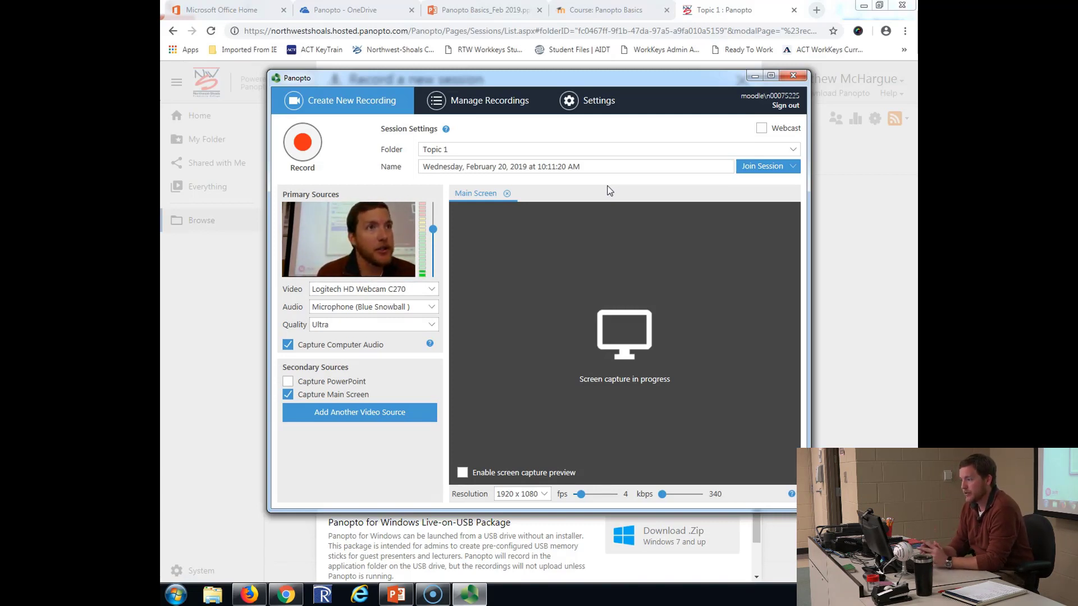
- Set both the primary video and audio sources of the recorder to None
{"action": "left_click", "coordinate": [337, 289]}
{"action": "left_click", "coordinate": [334, 298]}
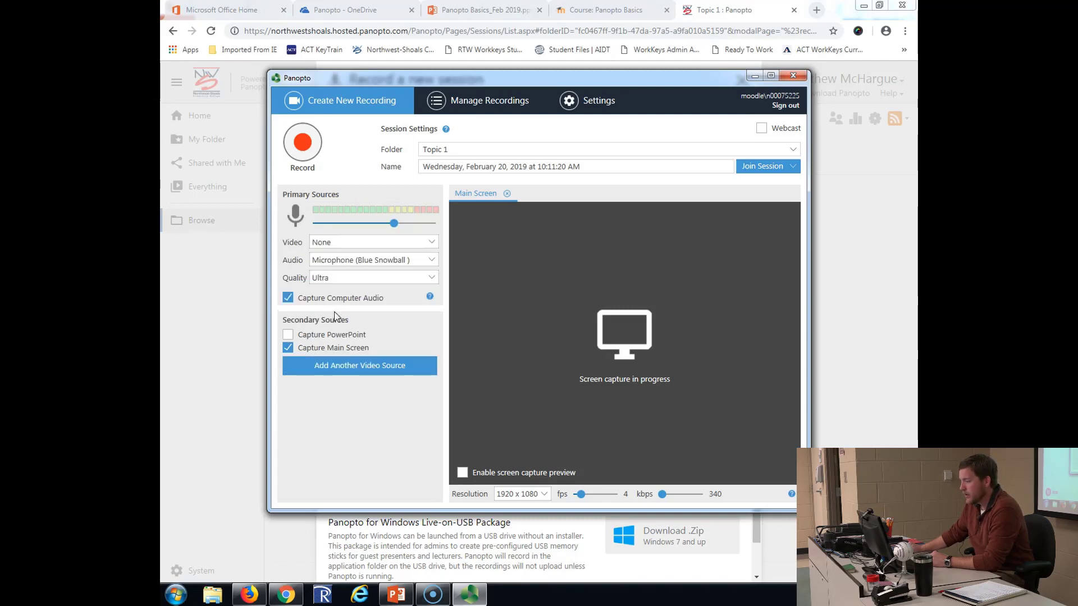
{"action": "left_click", "coordinate": [340, 263]}
{"action": "left_click", "coordinate": [337, 274]}
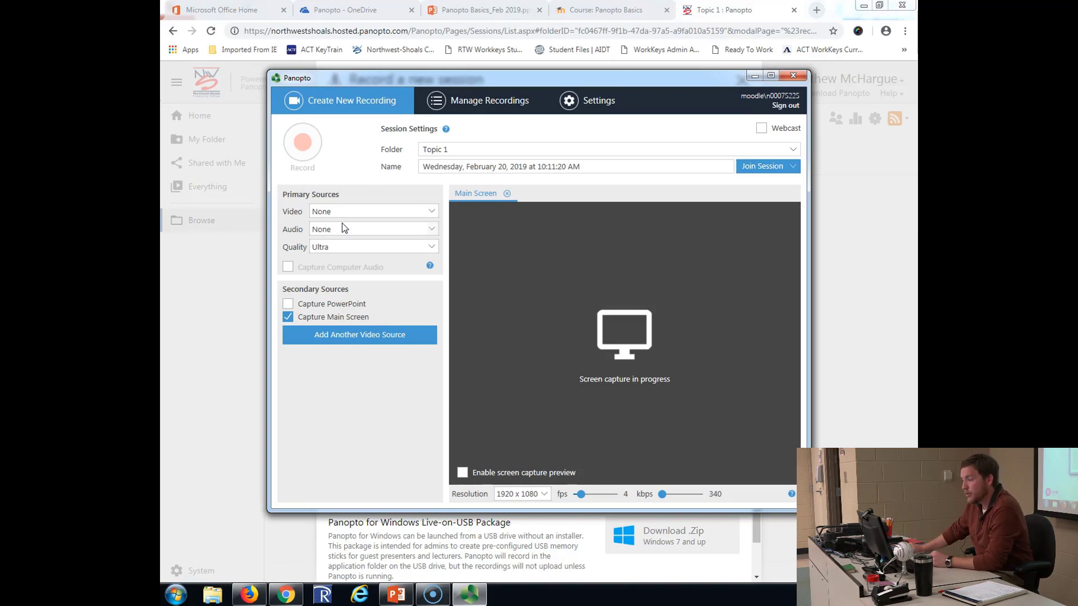
- Choose Logitech HD Webcam C270 as the primary video source and Microphone (Blue Snowball) as the audio source
{"action": "left_click", "coordinate": [433, 217]}
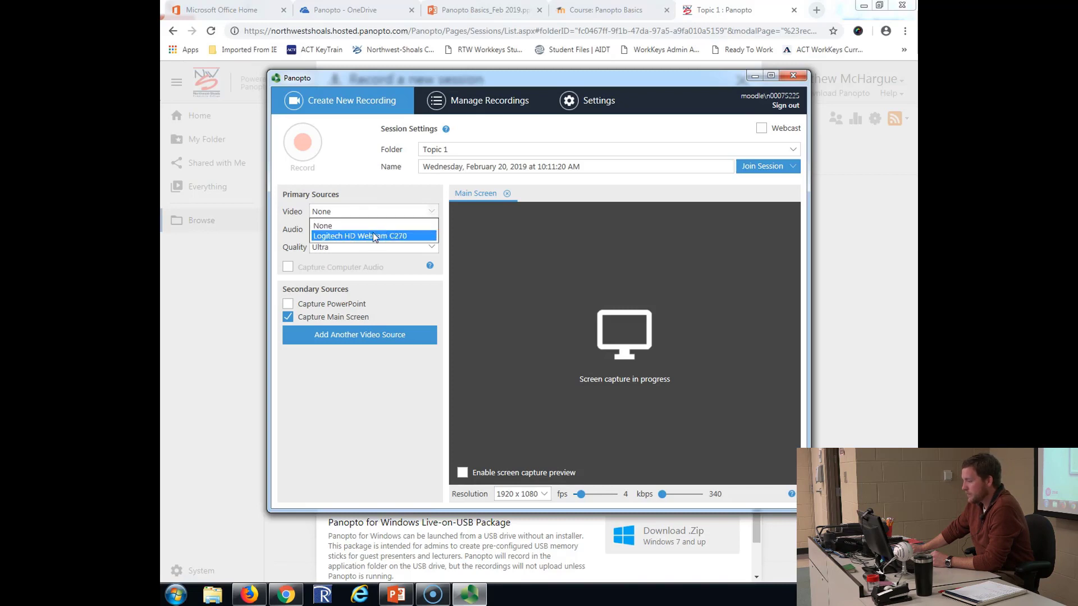
{"action": "left_click", "coordinate": [329, 236]}
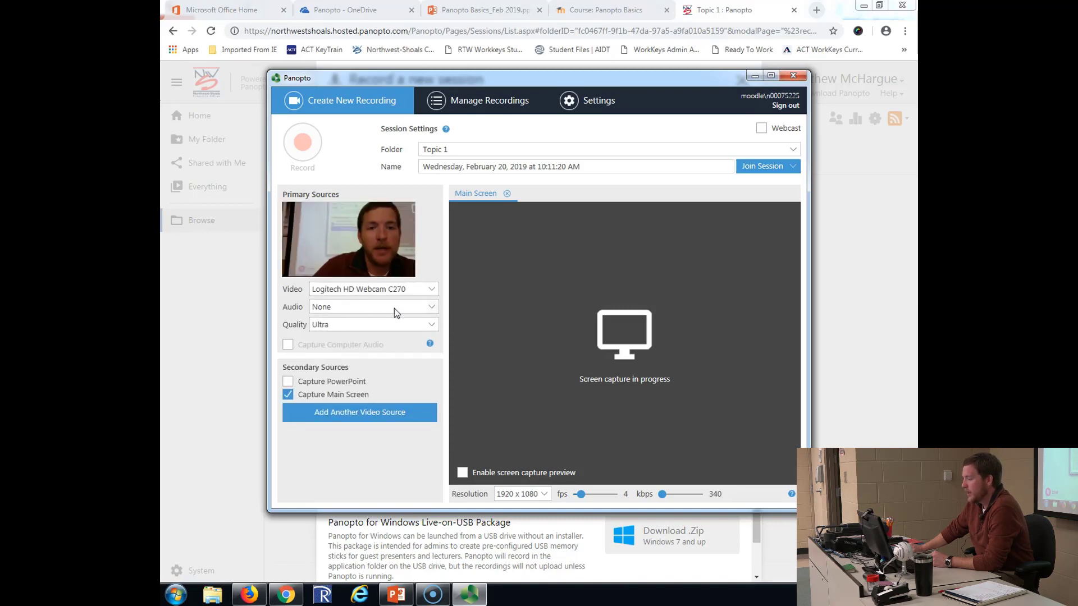
{"action": "left_click", "coordinate": [432, 308]}
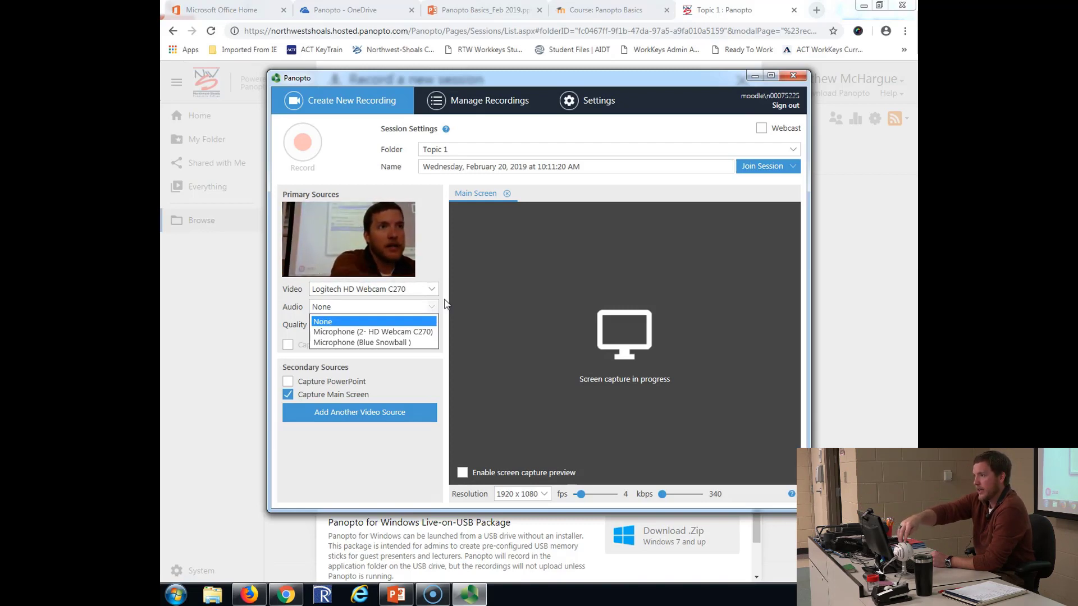
{"action": "left_click", "coordinate": [368, 342]}
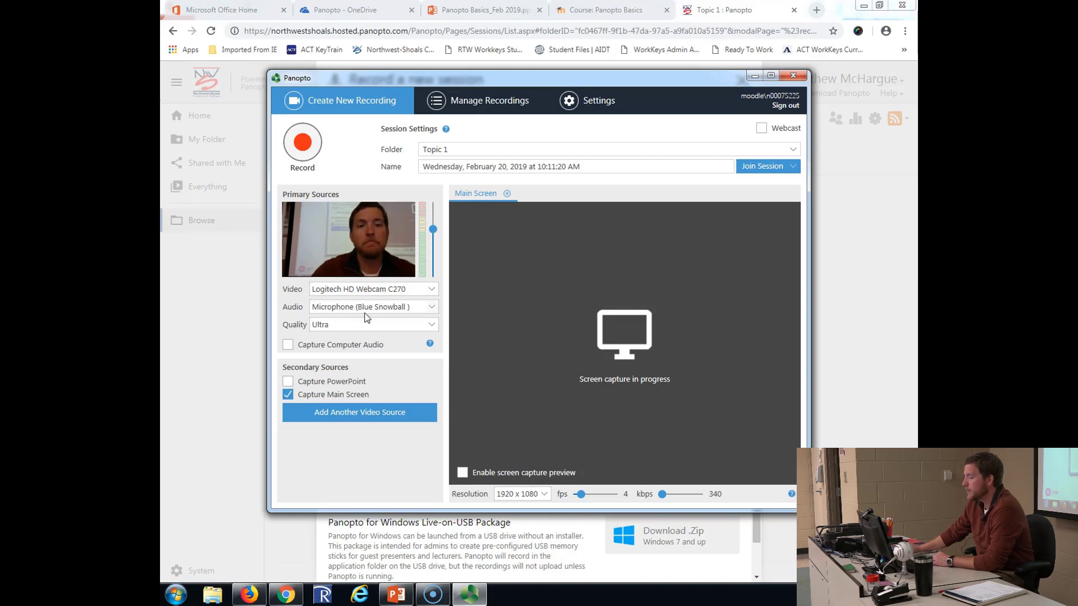
- Review the available destination folders for the recording and choose Topic 1 from the quick access folders
{"action": "left_click", "coordinate": [448, 148]}
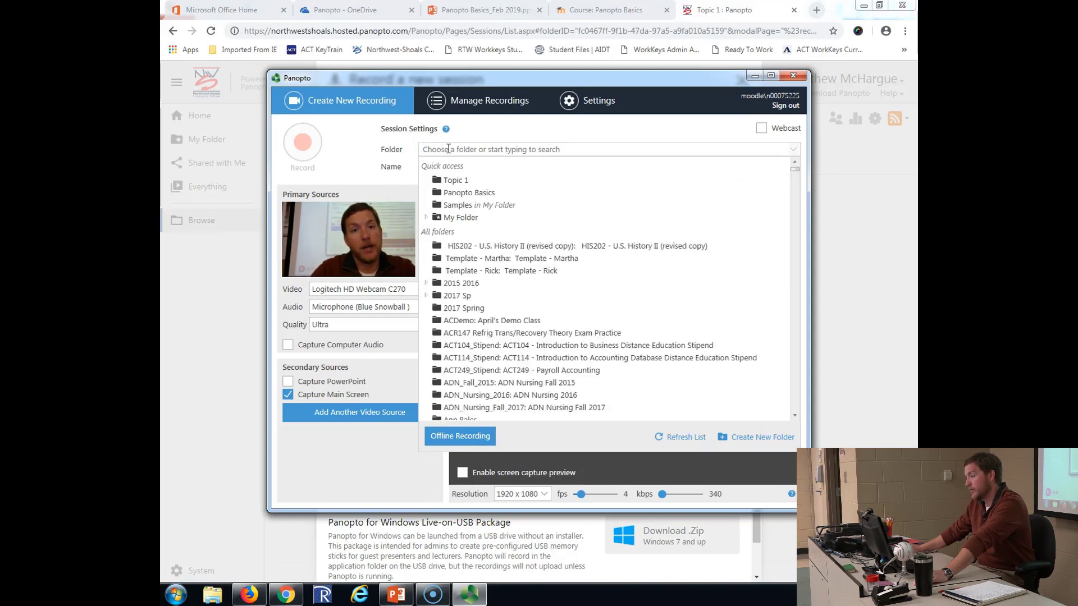
{"action": "left_click", "coordinate": [375, 154]}
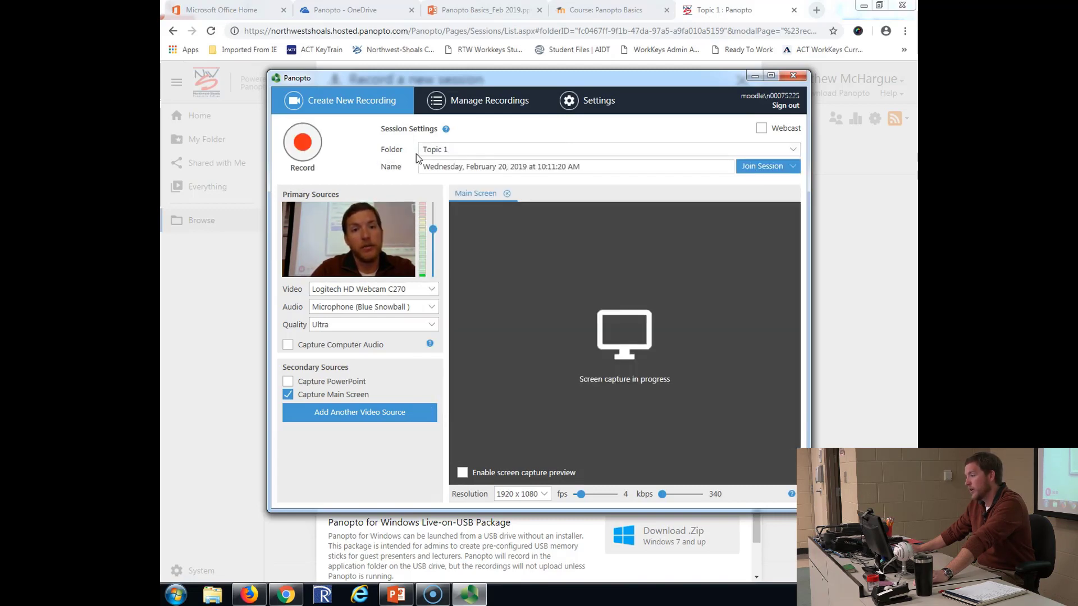
{"action": "left_click", "coordinate": [452, 149]}
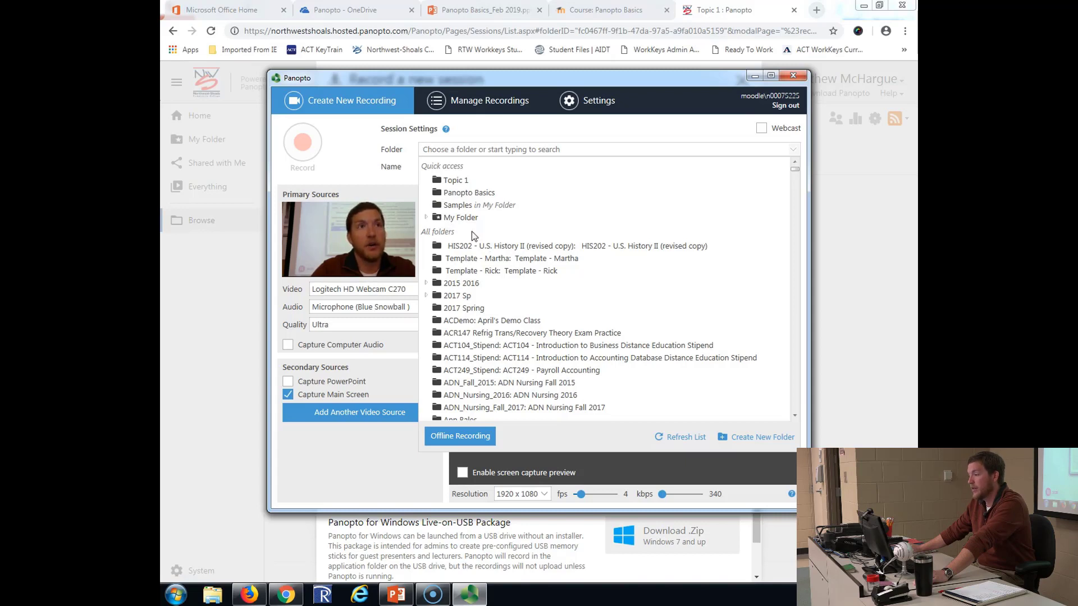
{"action": "left_click", "coordinate": [452, 180]}
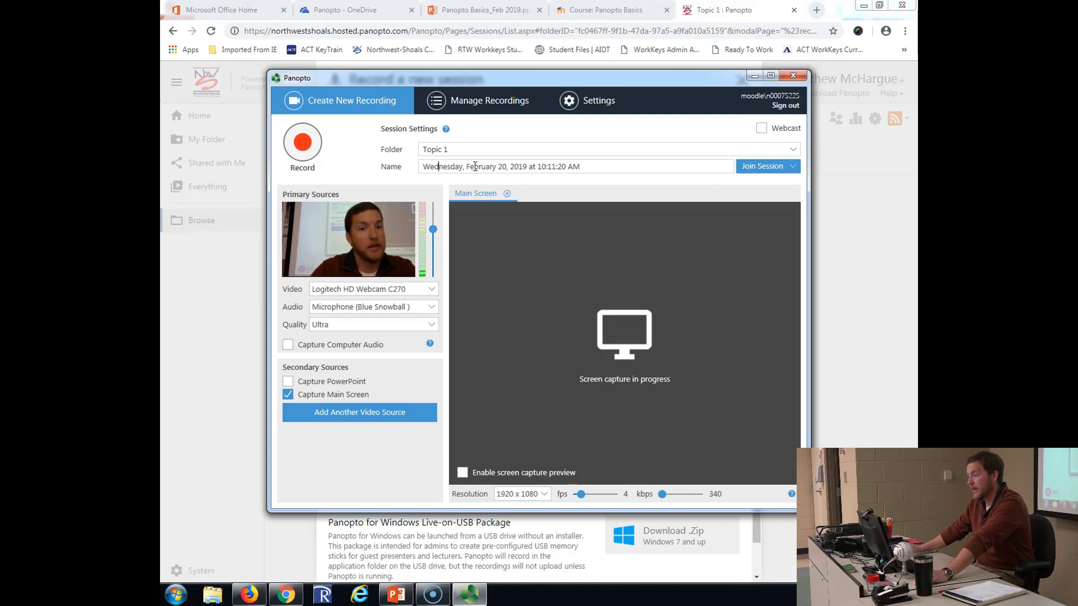
- Replace the default session name with "Sample Video - Capture Main Screen"
{"action": "left_click", "coordinate": [597, 167]}
{"action": "left_click_drag", "start_coordinate": [597, 167], "coordinate": [413, 170]}
{"action": "type", "text": "Sample C"}
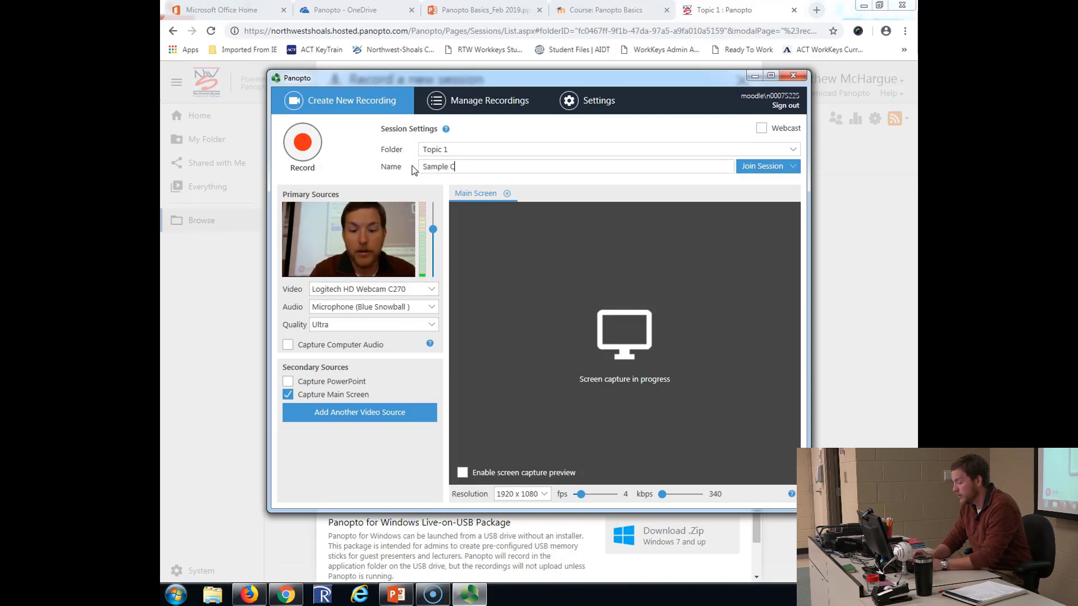
{"action": "key", "text": "BackSpace"}
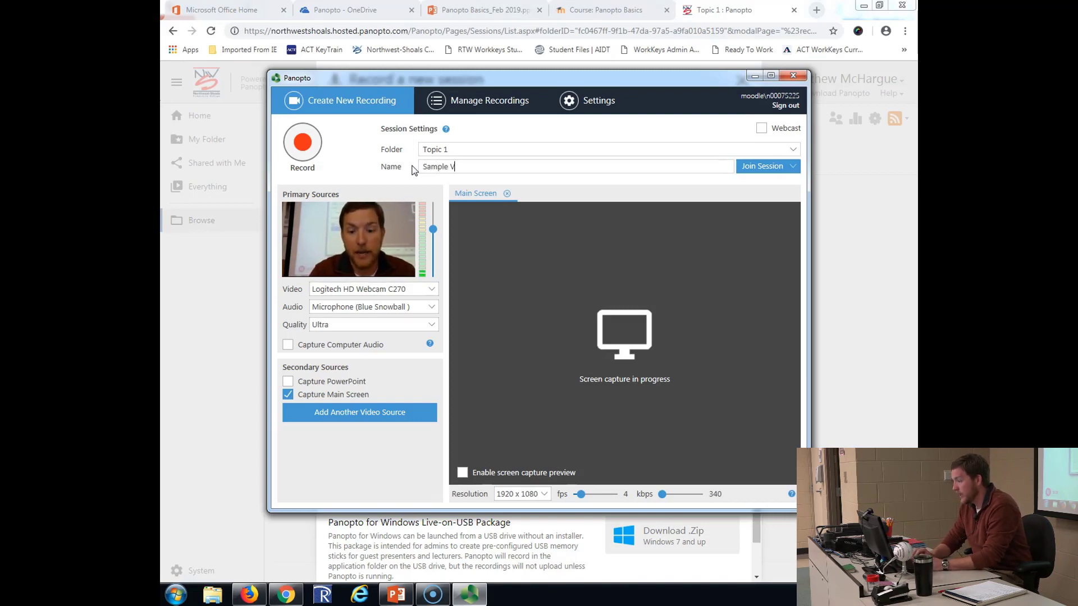
{"action": "type", "text": "Videos"}
{"action": "key", "text": "BackSpace"}
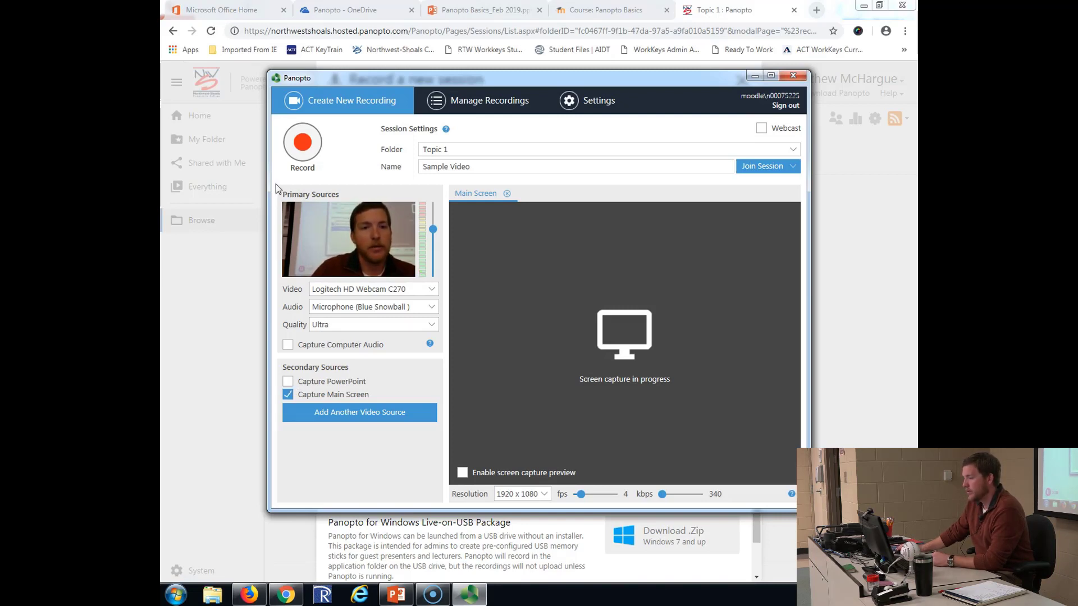
{"action": "type", "text": "- "}
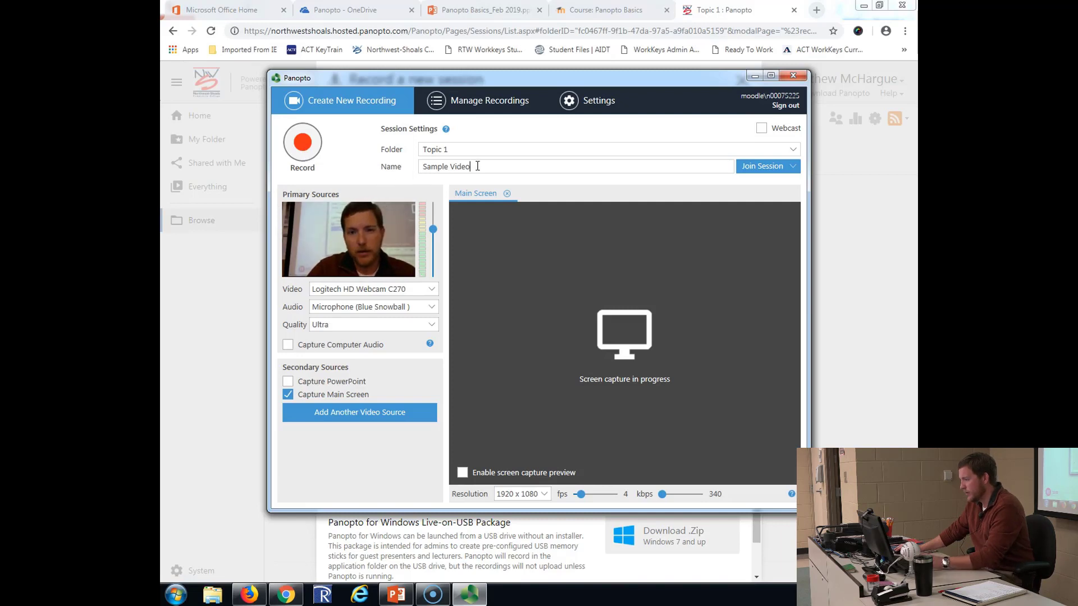
{"action": "type", "text": "Cap"}
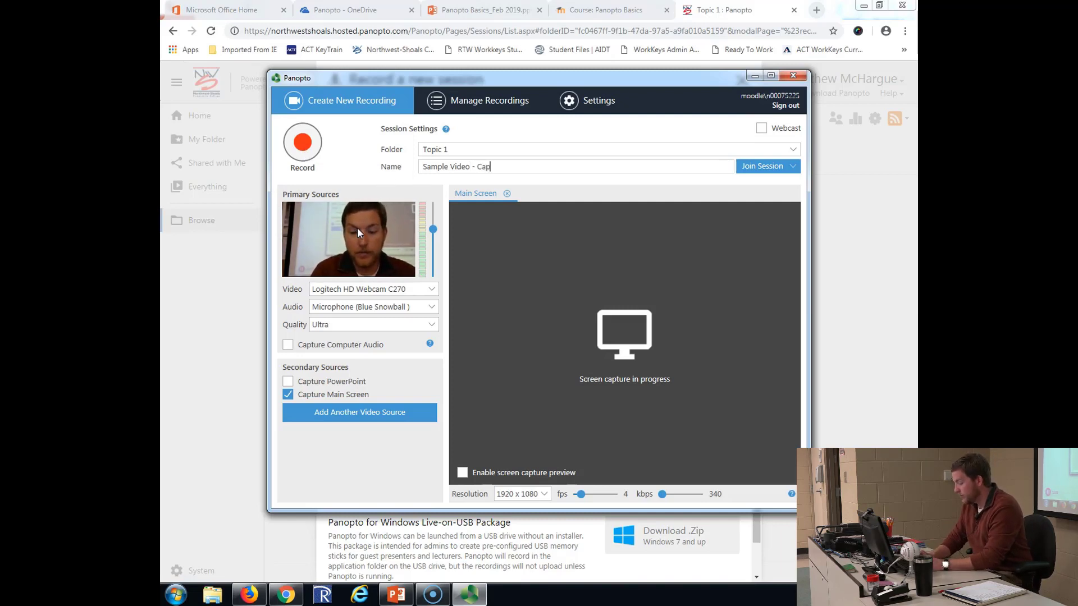
{"action": "type", "text": "ture Main"}
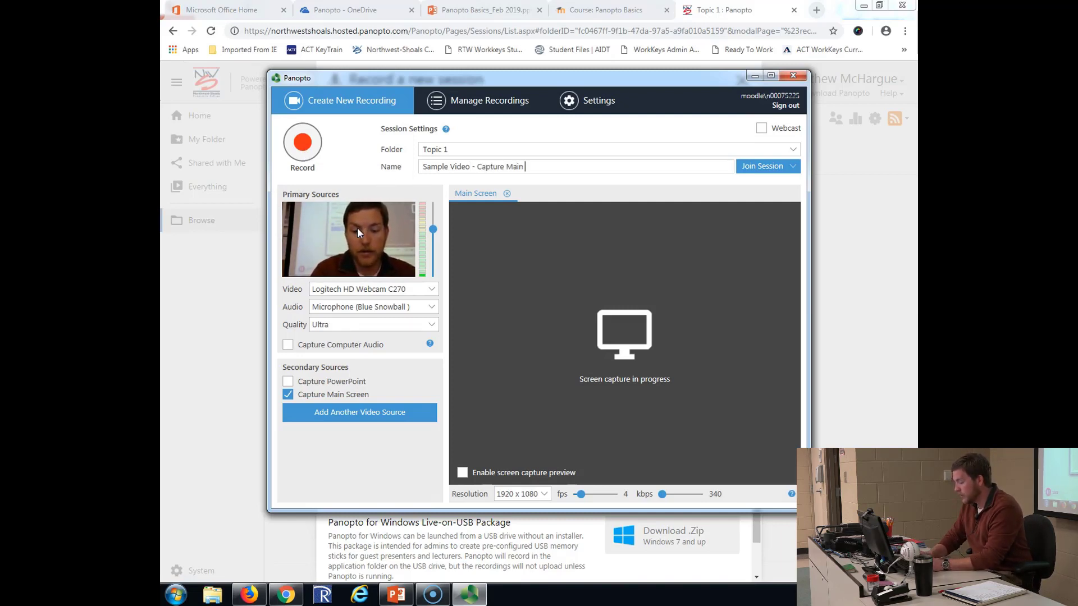
{"action": "type", "text": " Screen"}
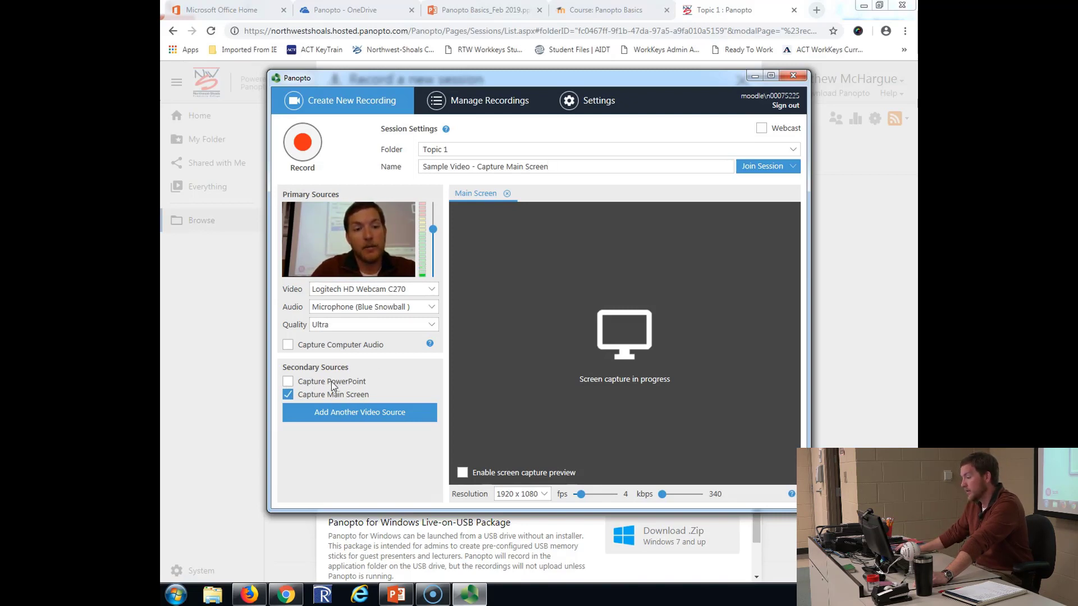
- Start recording the session and minimize the recorder window
{"action": "left_click", "coordinate": [316, 142]}
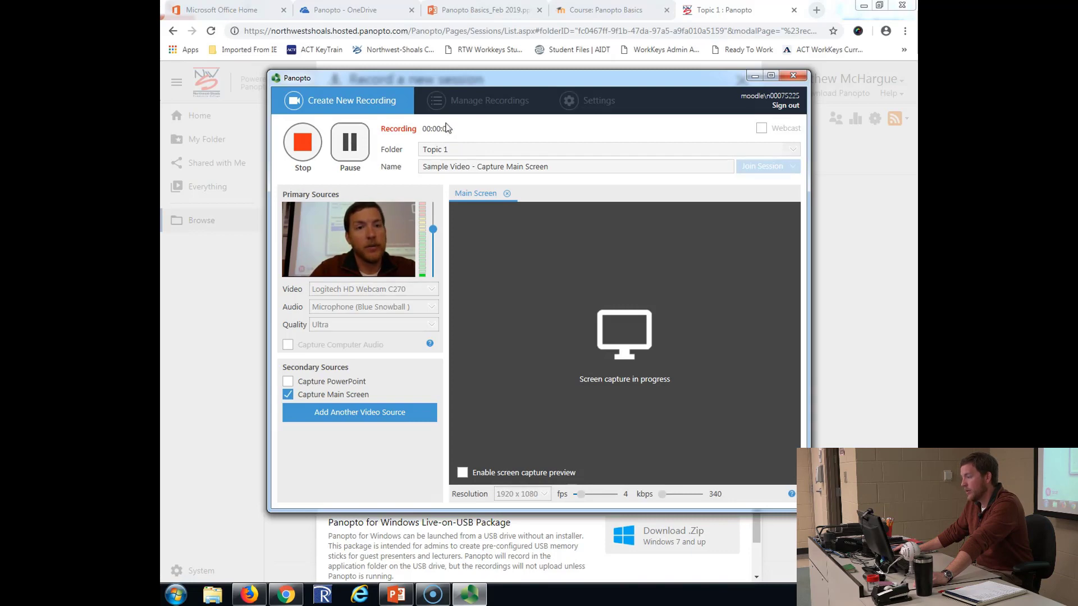
{"action": "left_click", "coordinate": [755, 75]}
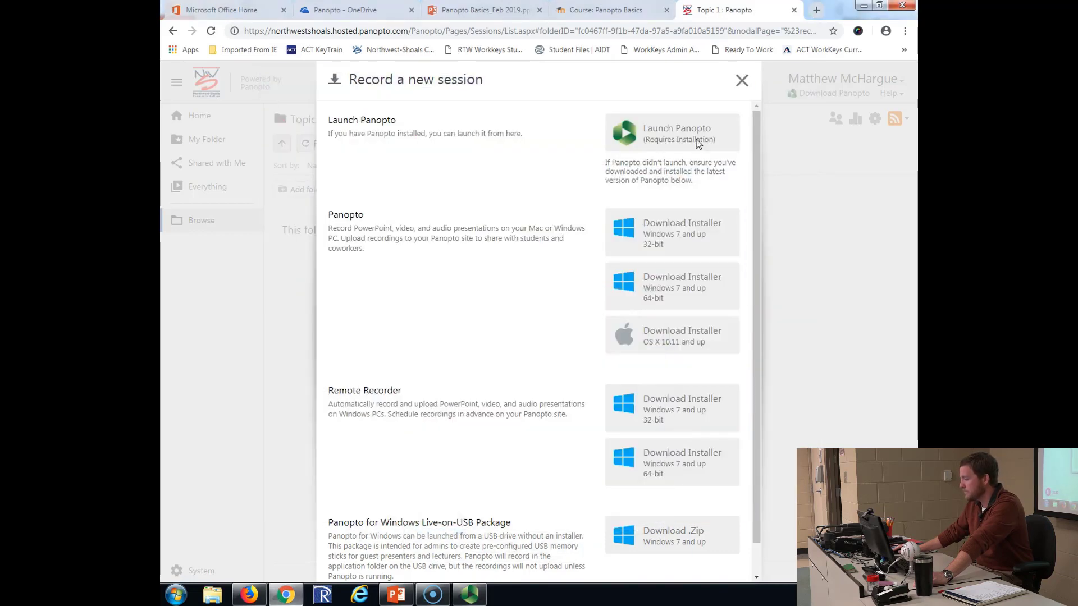
- Minimize the open presentation and browser windows and open the Similar Figures presentation from the desktop
{"action": "left_click", "coordinate": [396, 594]}
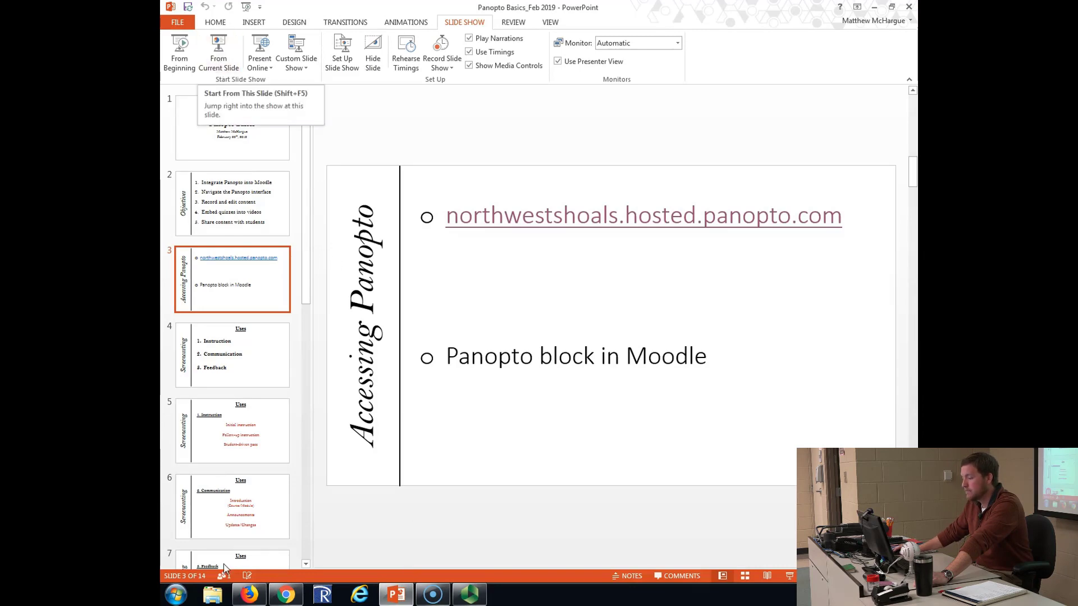
{"action": "left_click", "coordinate": [878, 9]}
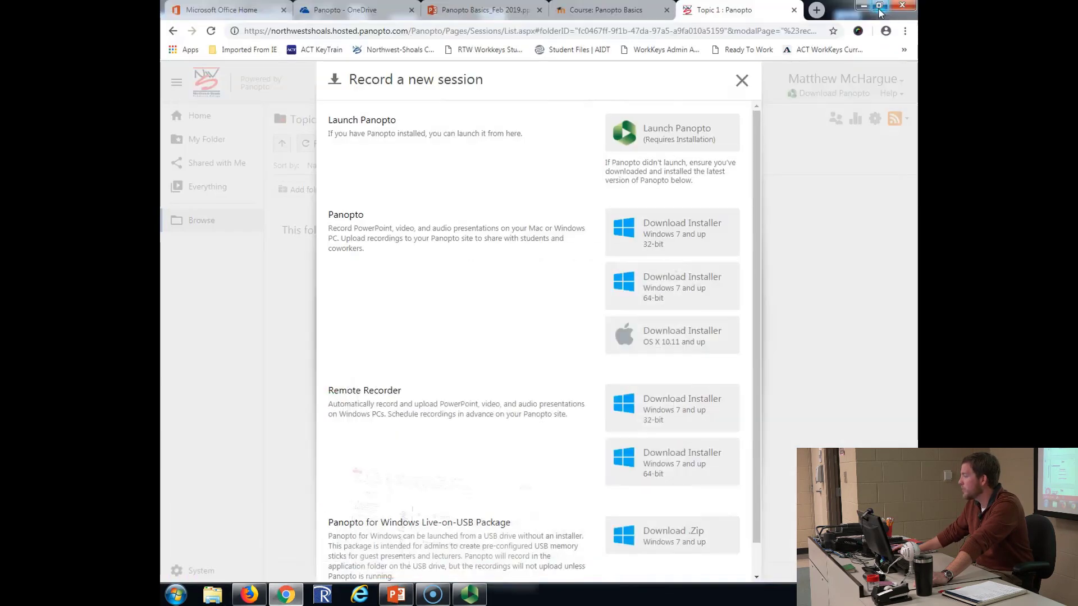
{"action": "left_click", "coordinate": [867, 6]}
{"action": "left_click", "coordinate": [867, 6]}
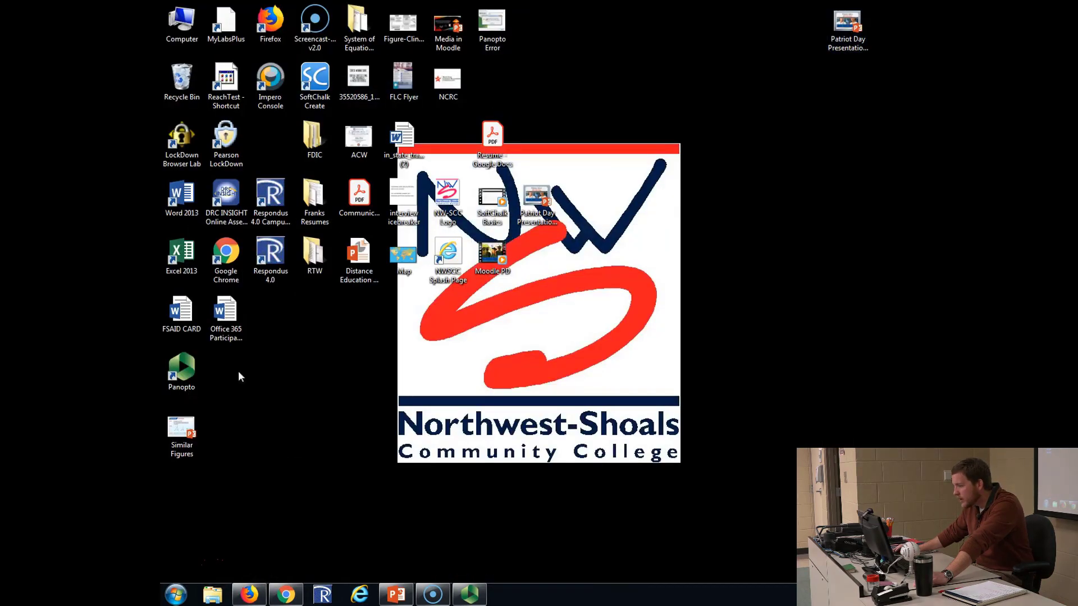
{"action": "double_click", "coordinate": [178, 436]}
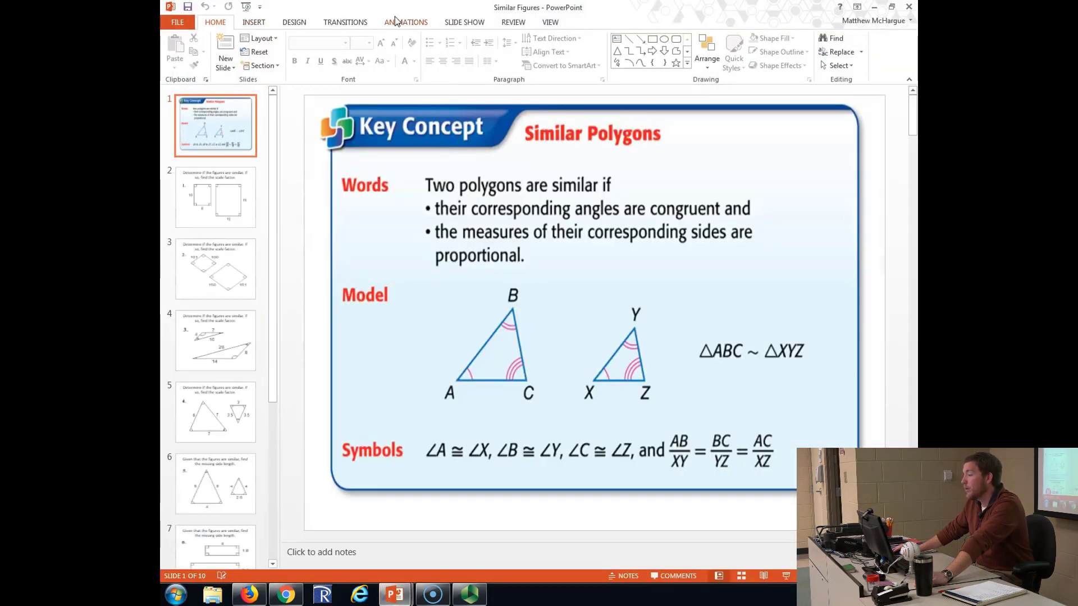
- Start the Similar Figures slide show from the beginning and advance to the second slide
{"action": "left_click", "coordinate": [465, 23]}
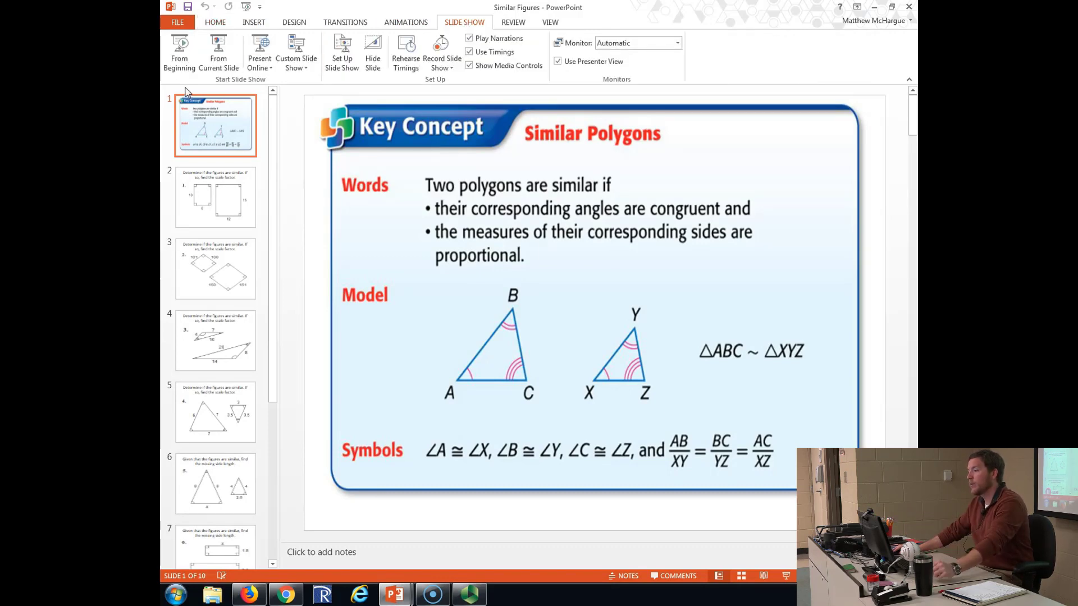
{"action": "left_click", "coordinate": [178, 53]}
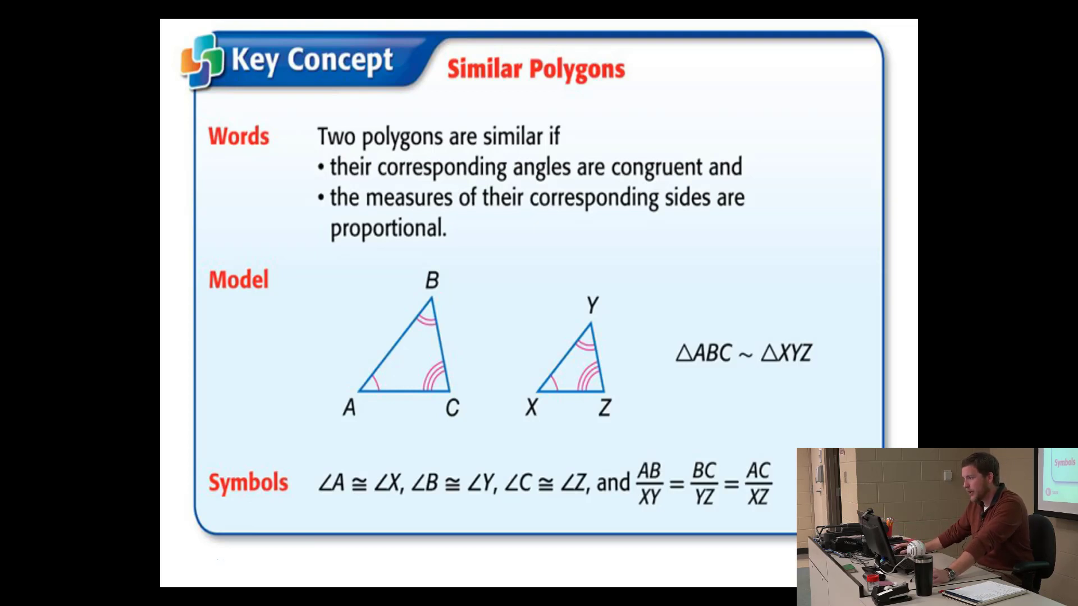
{"action": "key", "text": "Right"}
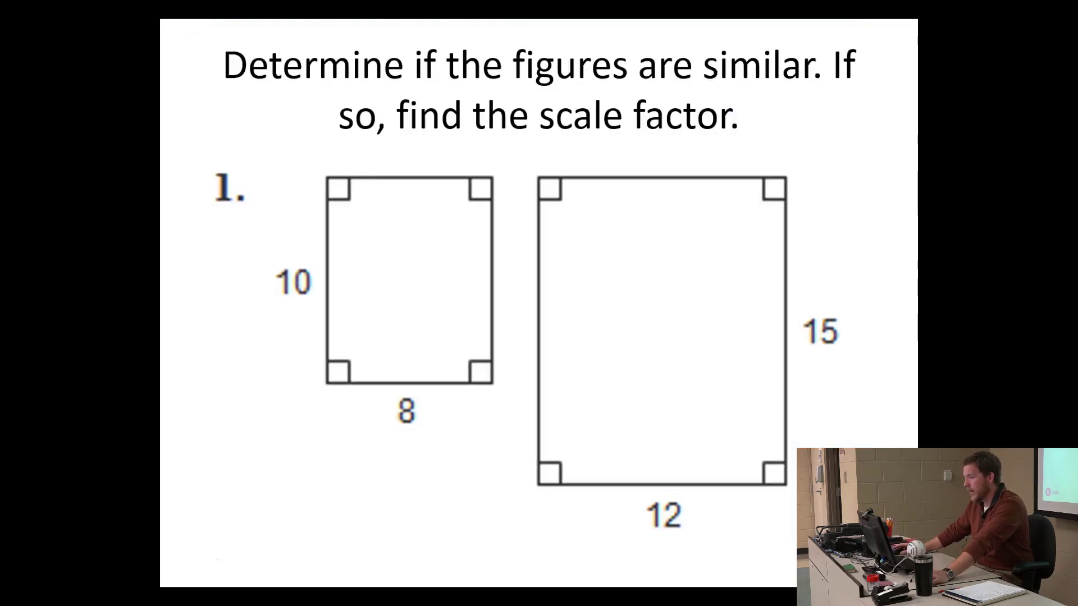
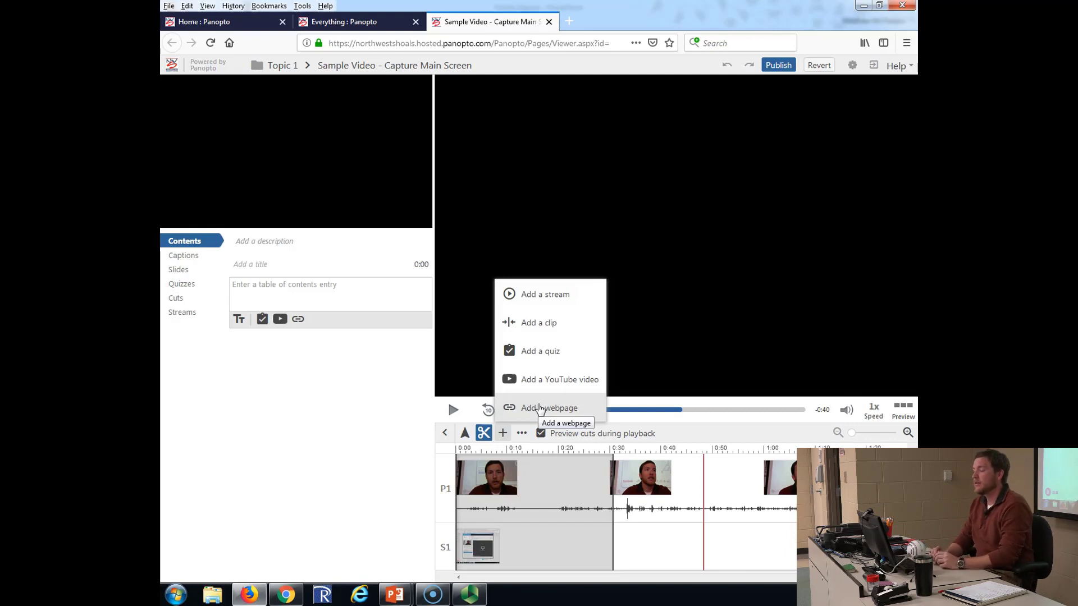
{"action": "left_click", "coordinate": [713, 451]}
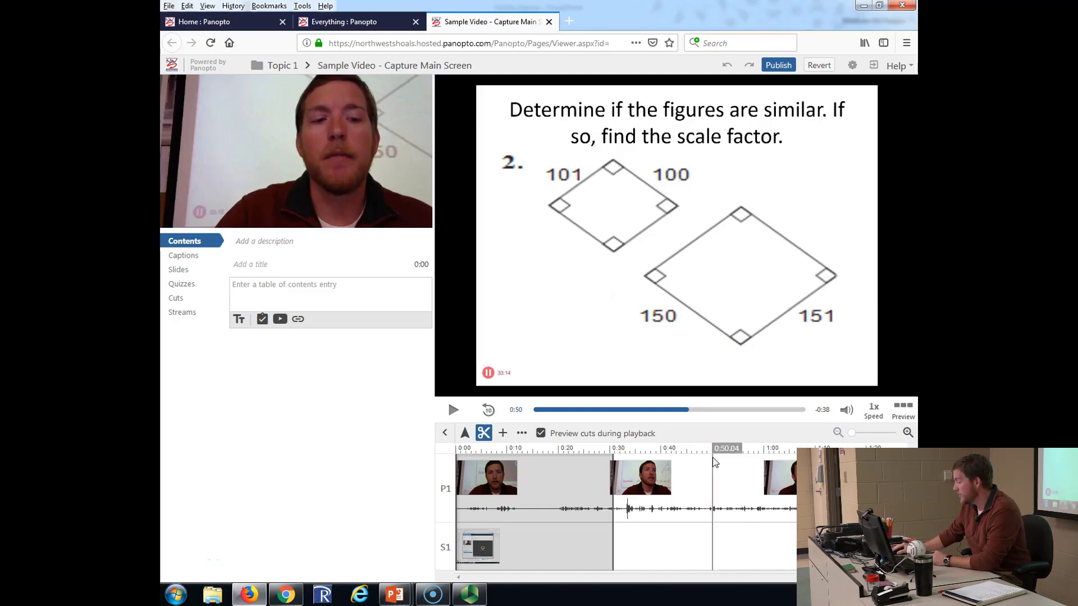
{"action": "left_click", "coordinate": [503, 433]}
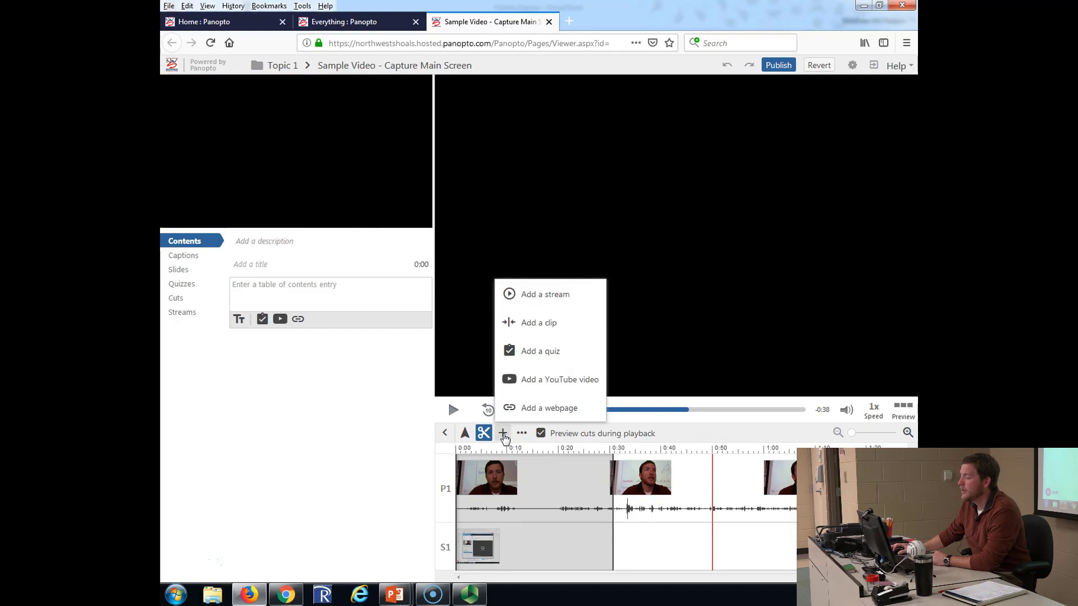
{"action": "left_click", "coordinate": [530, 414]}
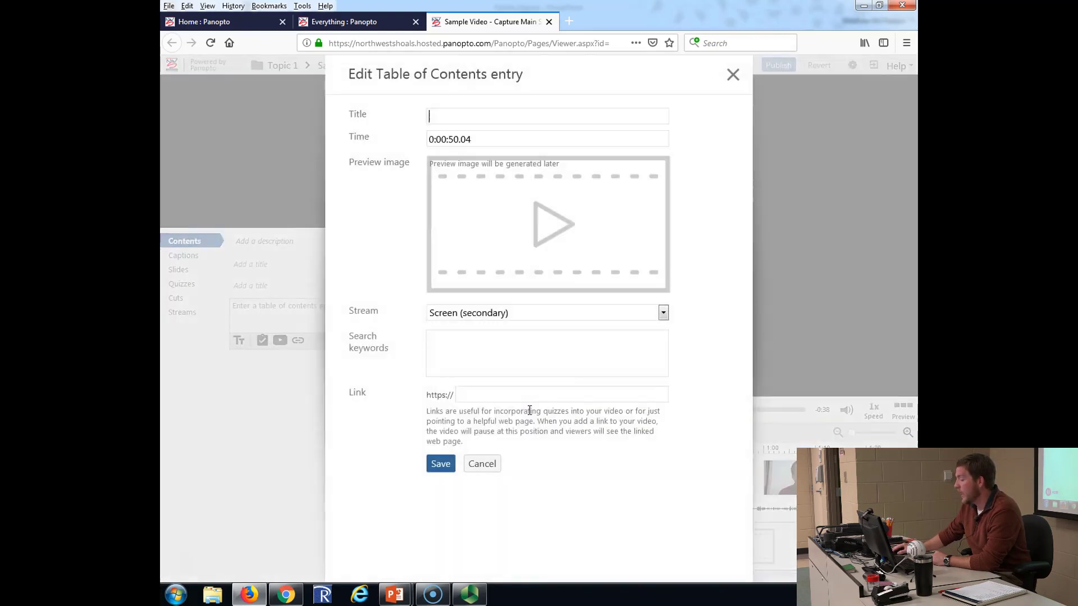
{"action": "left_click", "coordinate": [471, 396]}
{"action": "type", "text": "nwsc"}
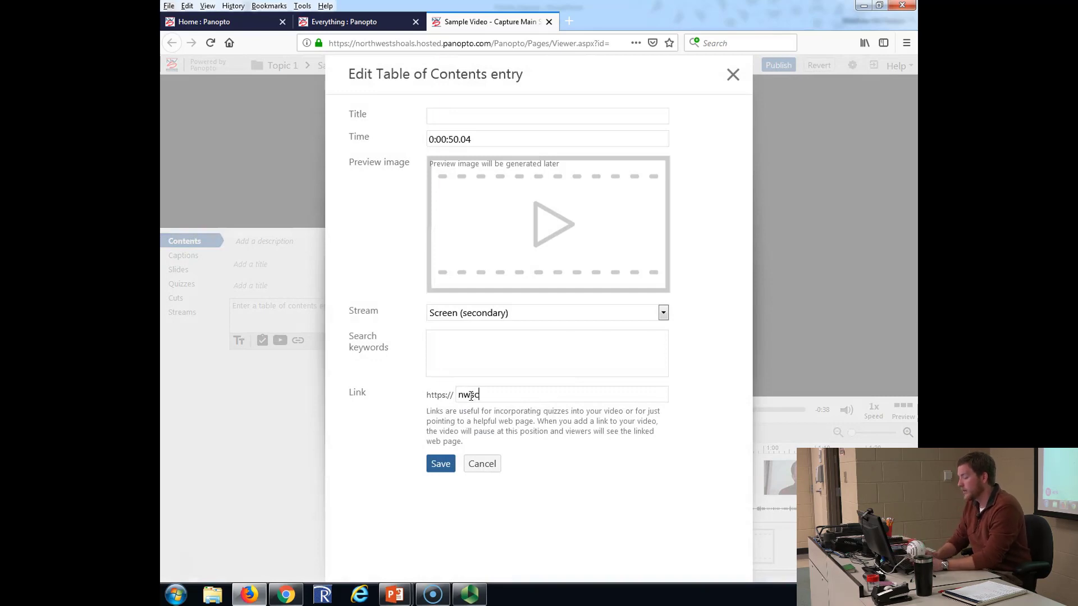
{"action": "type", "text": "c.edu"}
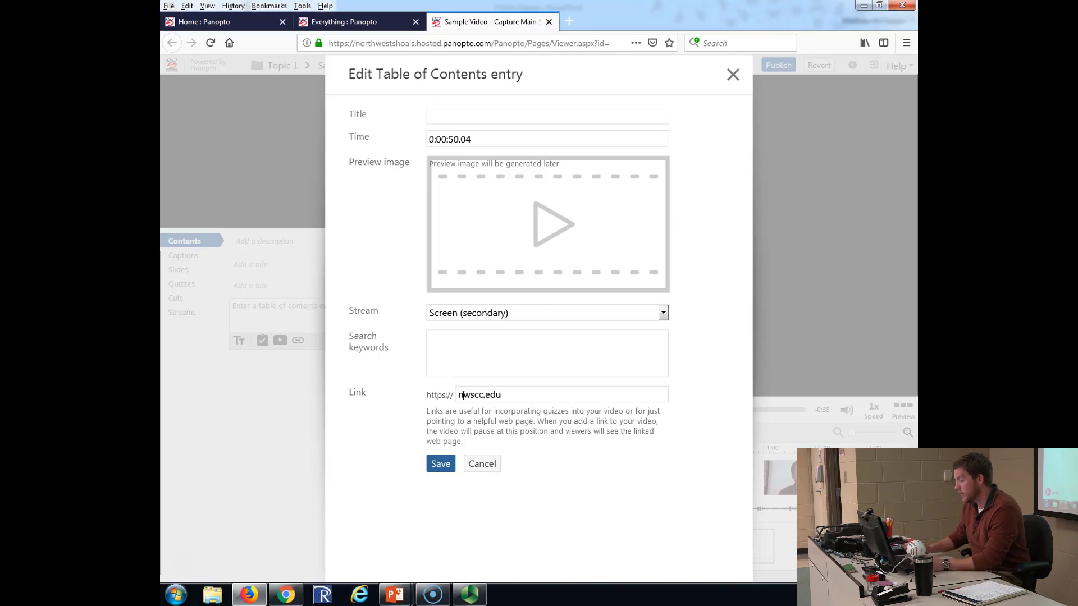
{"action": "left_click", "coordinate": [463, 395]}
{"action": "type", "text": "www."}
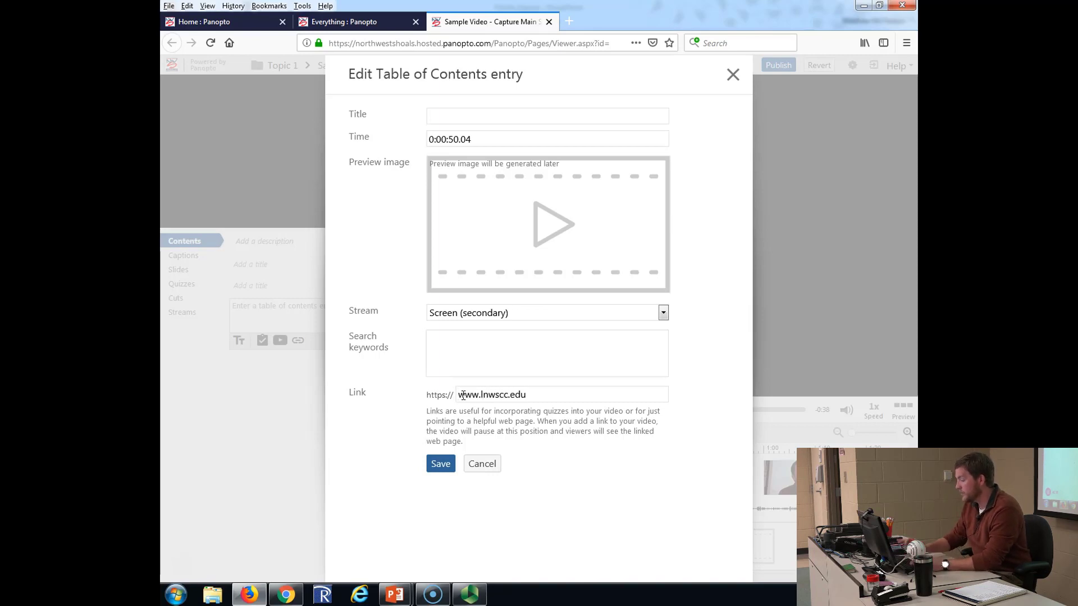
{"action": "left_click", "coordinate": [448, 464]}
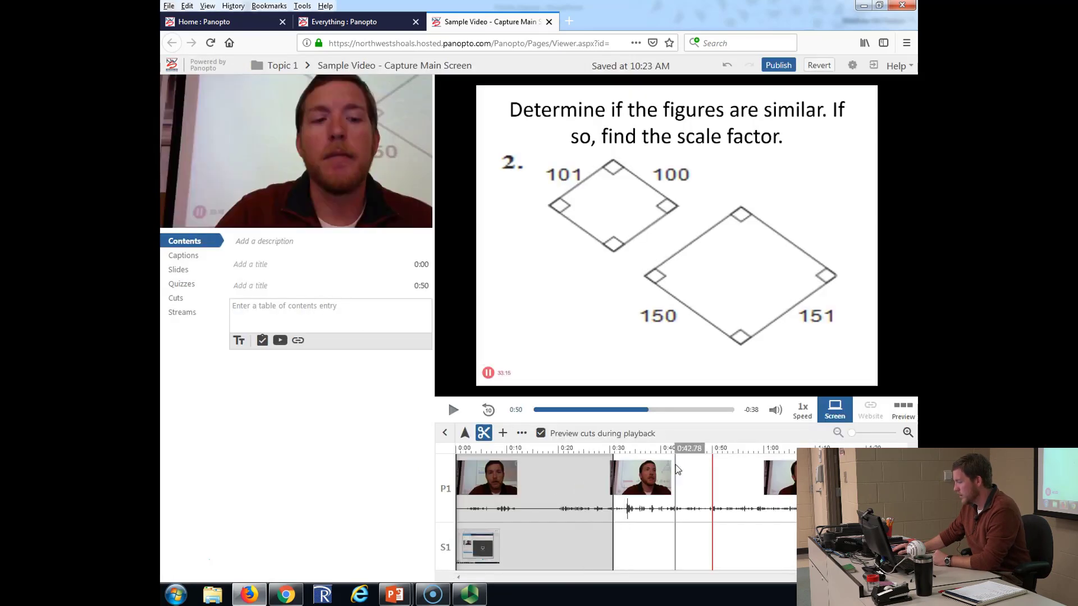
- Preview the embedded webpage at 0:50, browsing the college site and opening its College Calendar
{"action": "left_click", "coordinate": [709, 451]}
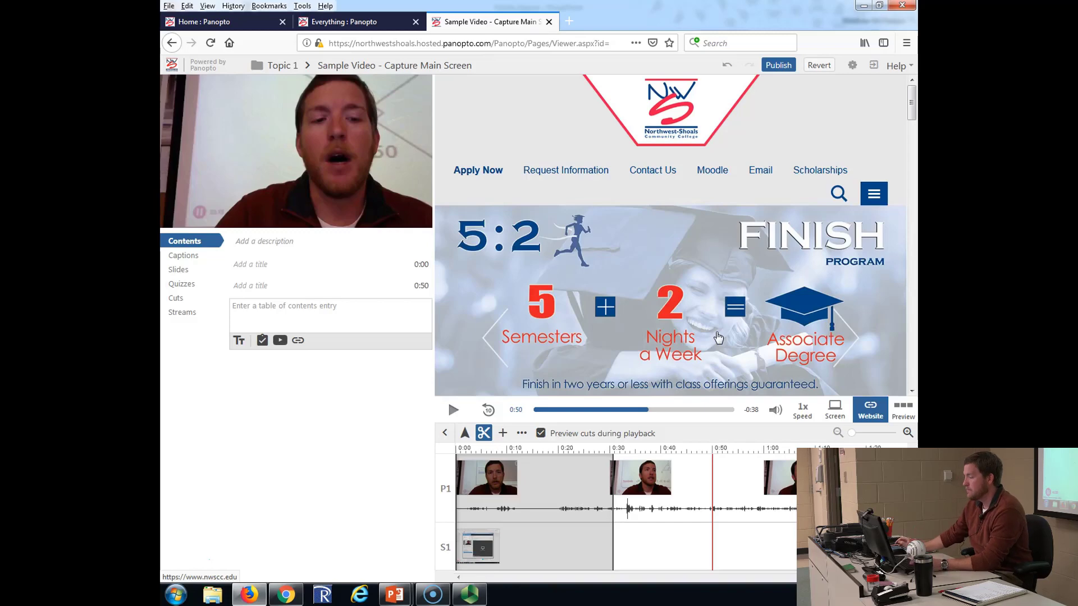
{"action": "scroll", "coordinate": [665, 157], "scroll_direction": "down", "scroll_amount": 6}
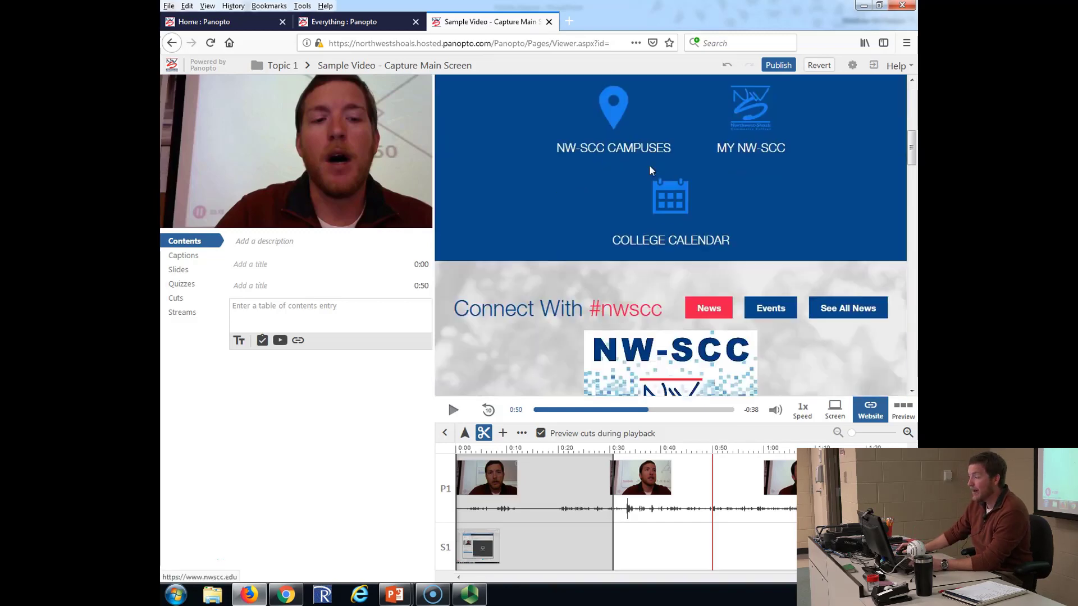
{"action": "scroll", "coordinate": [649, 164], "scroll_direction": "down", "scroll_amount": 4}
{"action": "scroll", "coordinate": [610, 199], "scroll_direction": "up", "scroll_amount": 9}
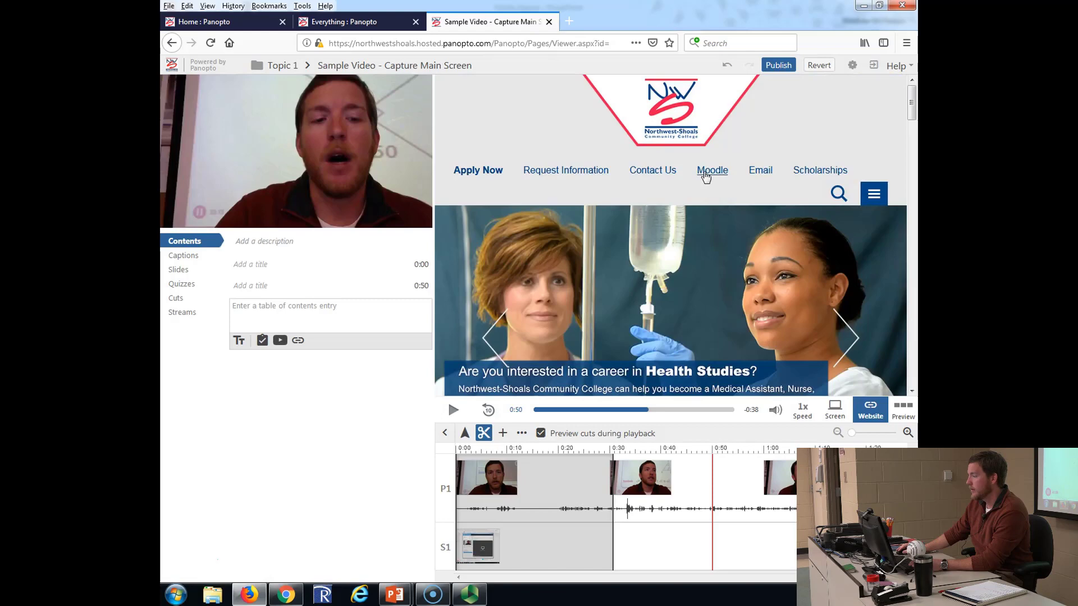
{"action": "scroll", "coordinate": [685, 163], "scroll_direction": "down", "scroll_amount": 7}
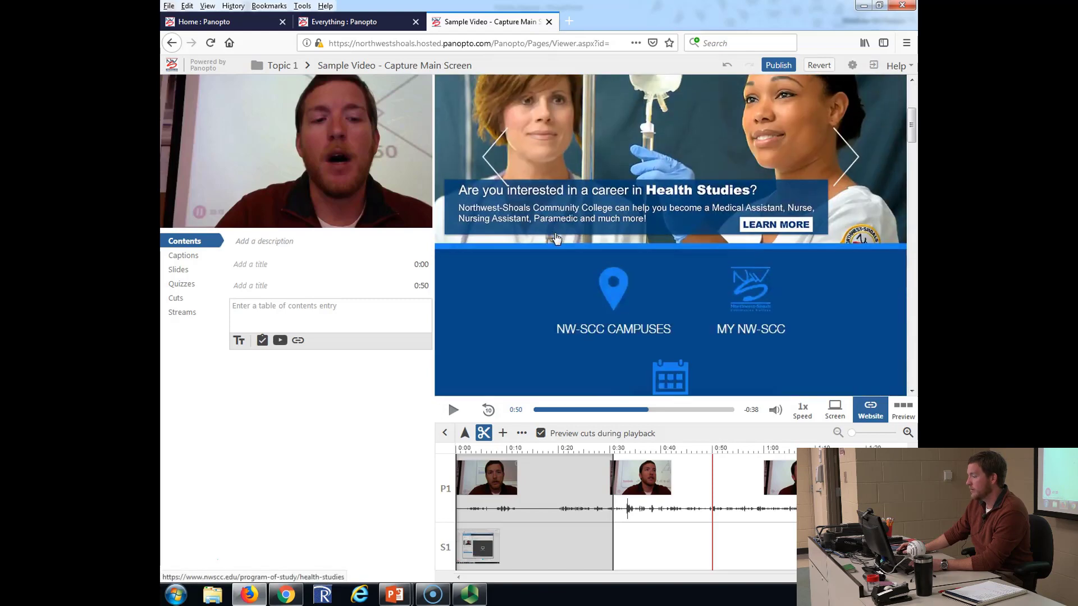
{"action": "scroll", "coordinate": [629, 140], "scroll_direction": "up", "scroll_amount": 2}
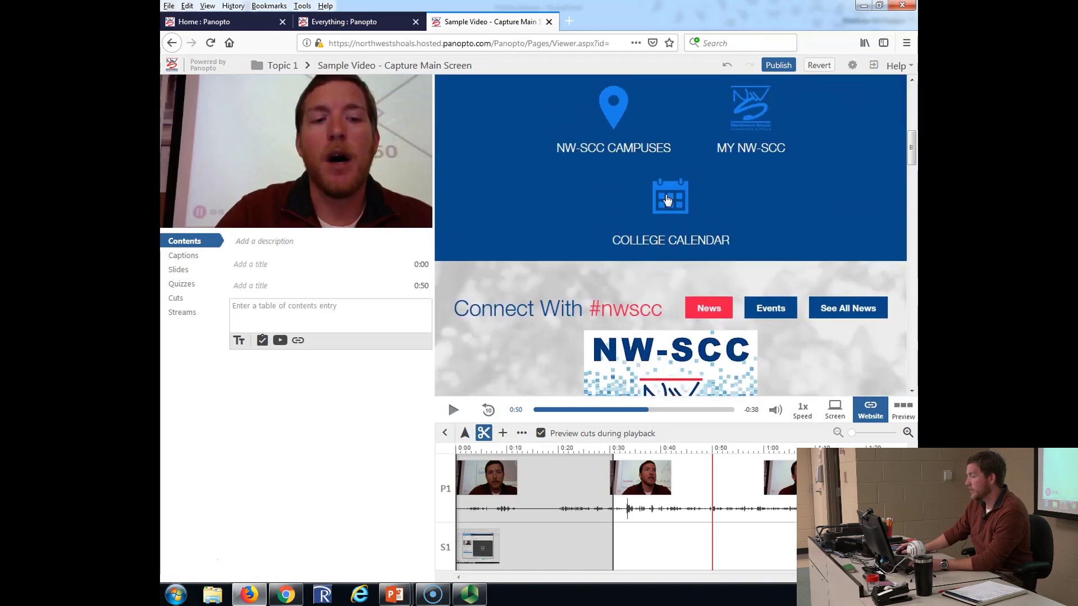
{"action": "left_click", "coordinate": [667, 199]}
{"action": "scroll", "coordinate": [697, 223], "scroll_direction": "down", "scroll_amount": 10}
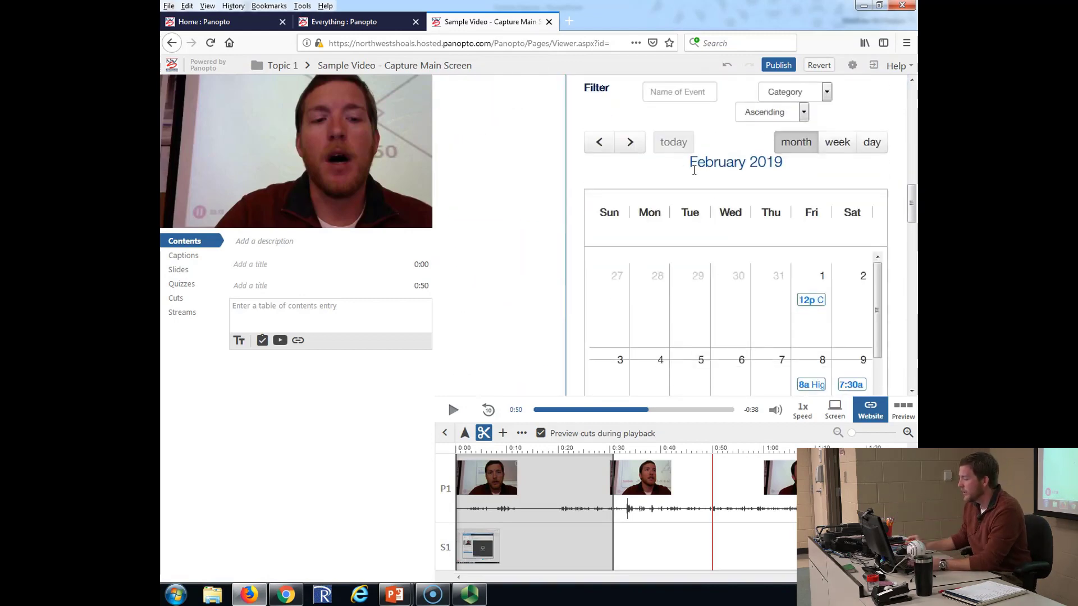
- Resume playback past the embedded webpage, pause at about 0:53 and insert a quiz there
{"action": "left_click", "coordinate": [453, 410]}
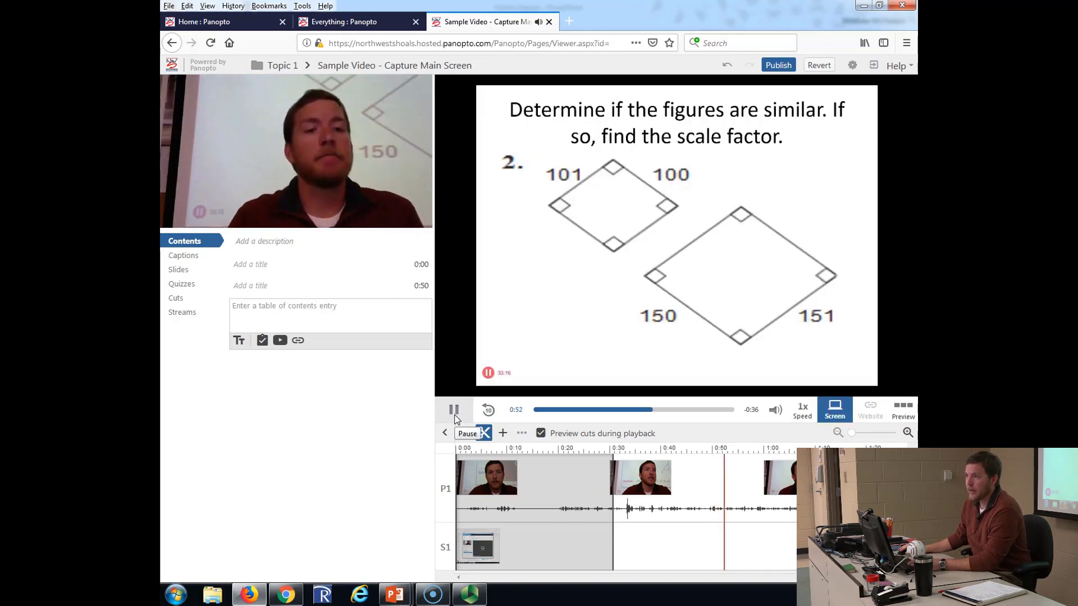
{"action": "left_click", "coordinate": [456, 417]}
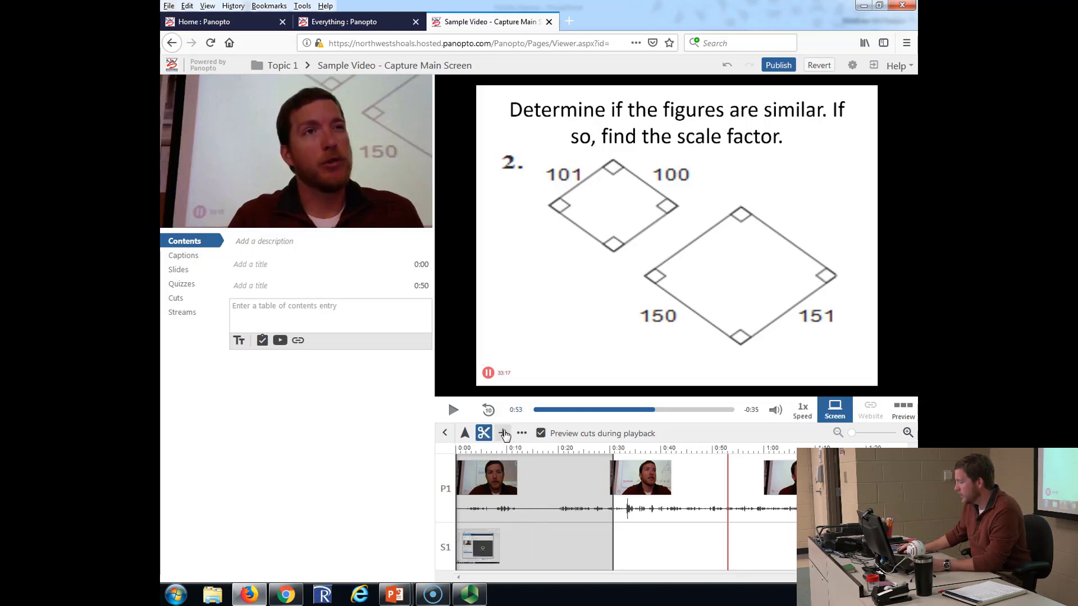
{"action": "left_click", "coordinate": [505, 434]}
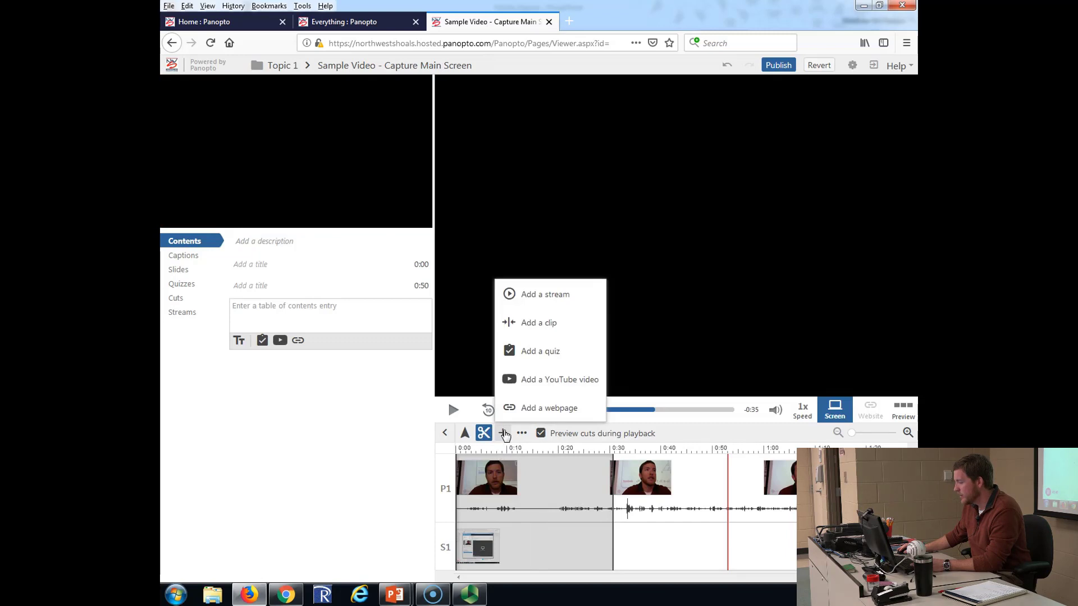
{"action": "left_click", "coordinate": [534, 354]}
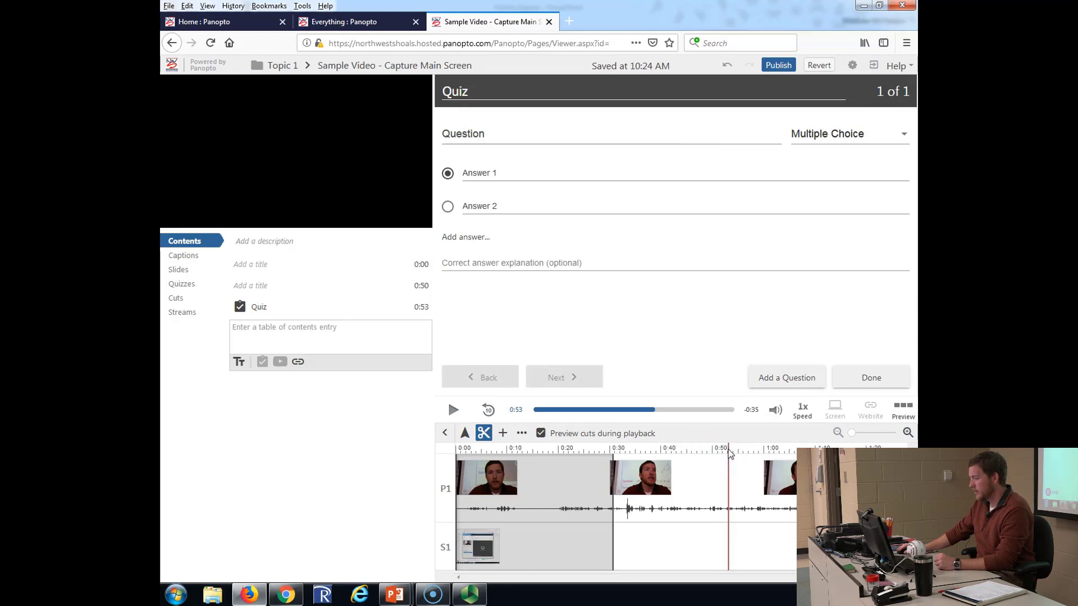
- Move the playhead to about 1:05 and insert another quiz at that point
{"action": "left_click", "coordinate": [785, 449]}
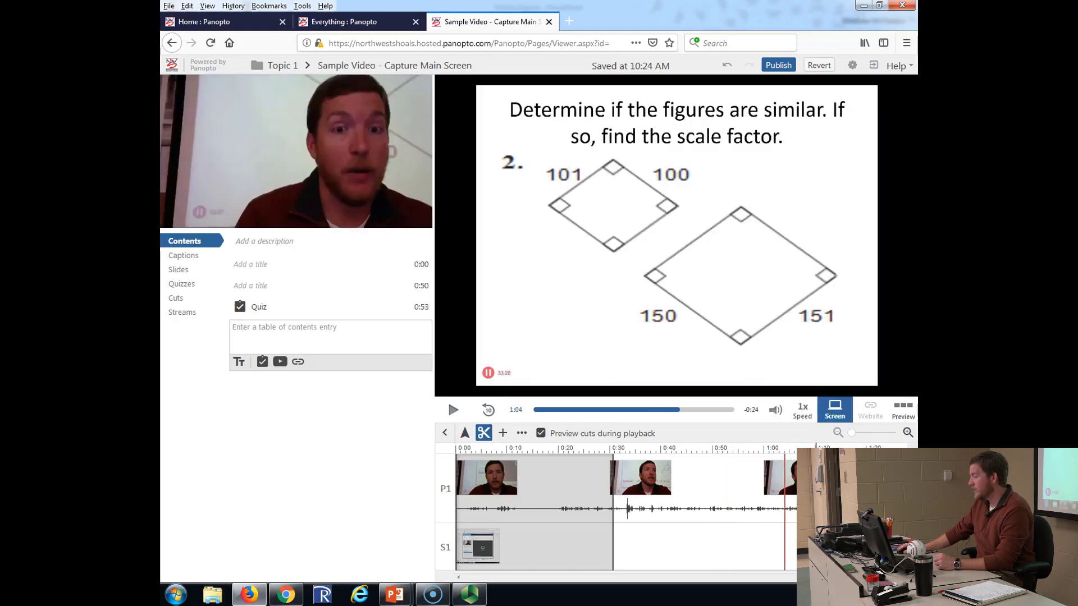
{"action": "left_click_drag", "start_coordinate": [816, 449], "coordinate": [793, 456]}
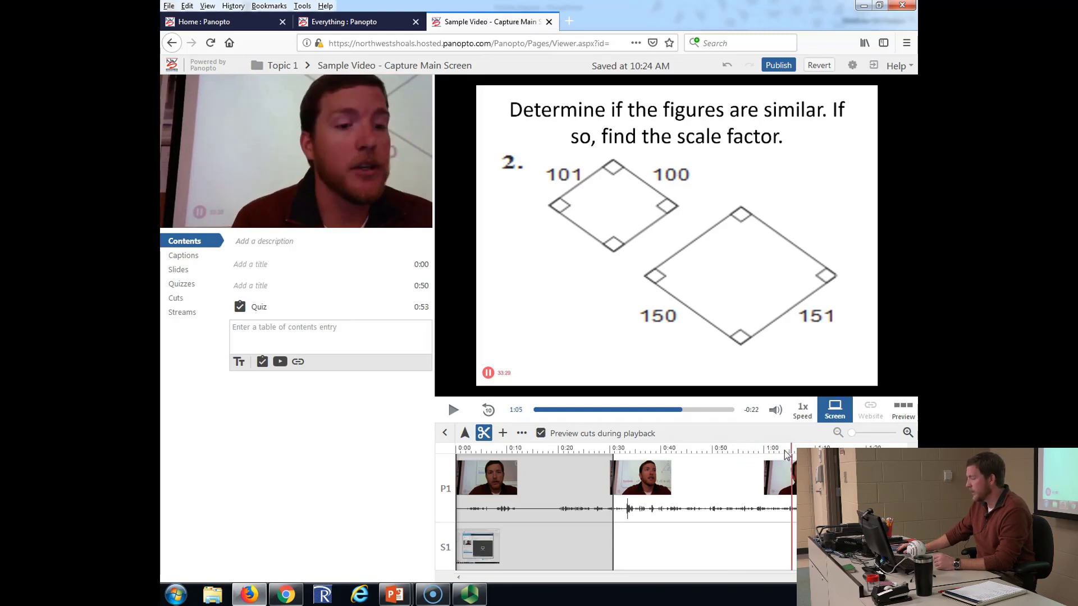
{"action": "left_click", "coordinate": [503, 433]}
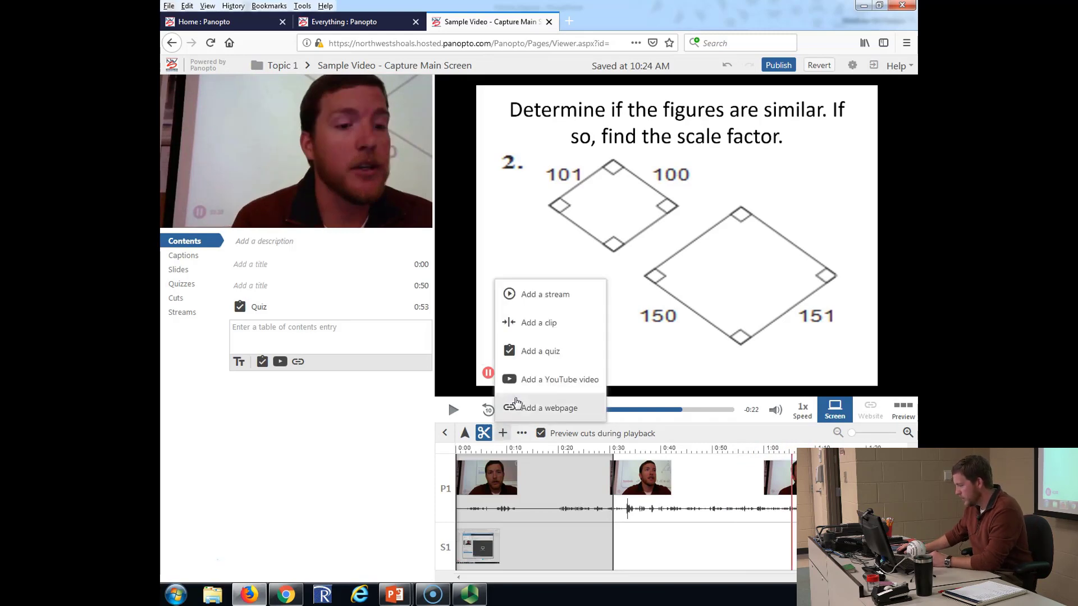
{"action": "left_click", "coordinate": [519, 349]}
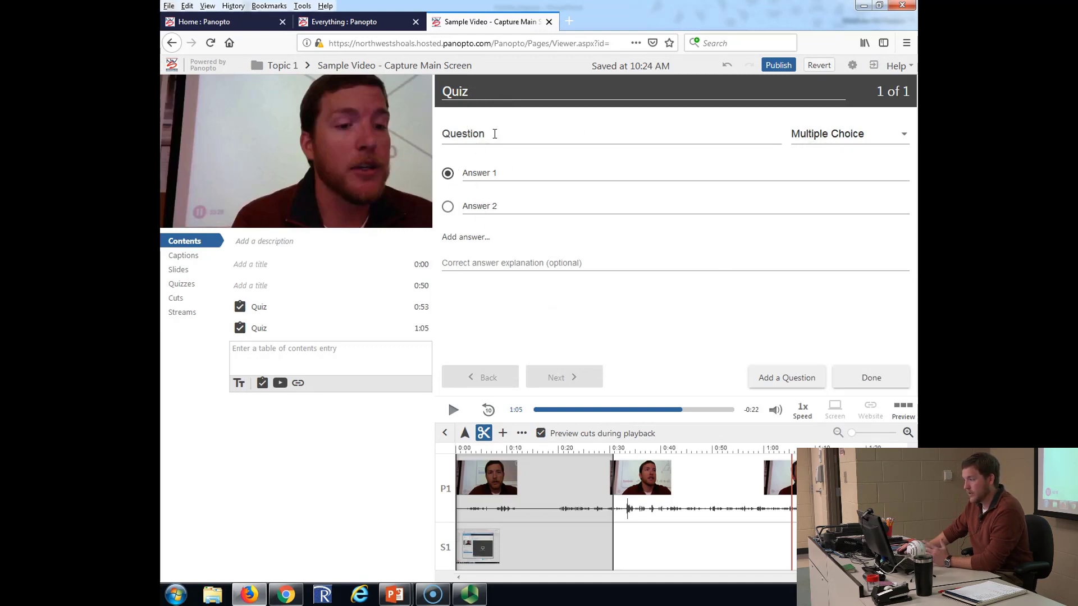
- Replace the placeholder question of the 1:05 quiz with "Enter Question Here"
{"action": "left_click_drag", "start_coordinate": [494, 134], "coordinate": [439, 132]}
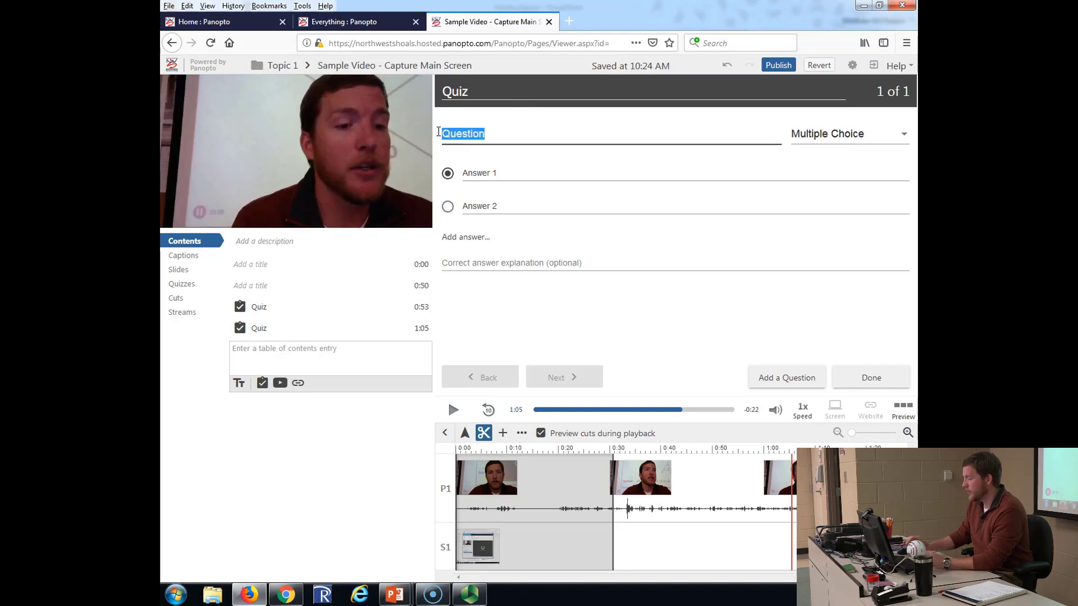
{"action": "key", "text": "BackSpace"}
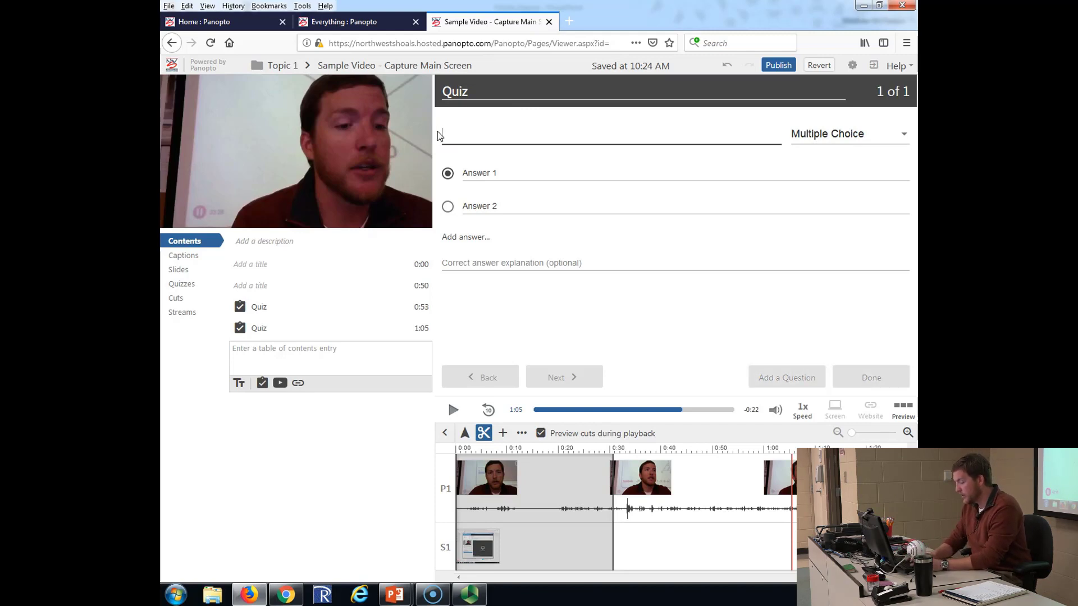
{"action": "type", "text": "Enter Ques"}
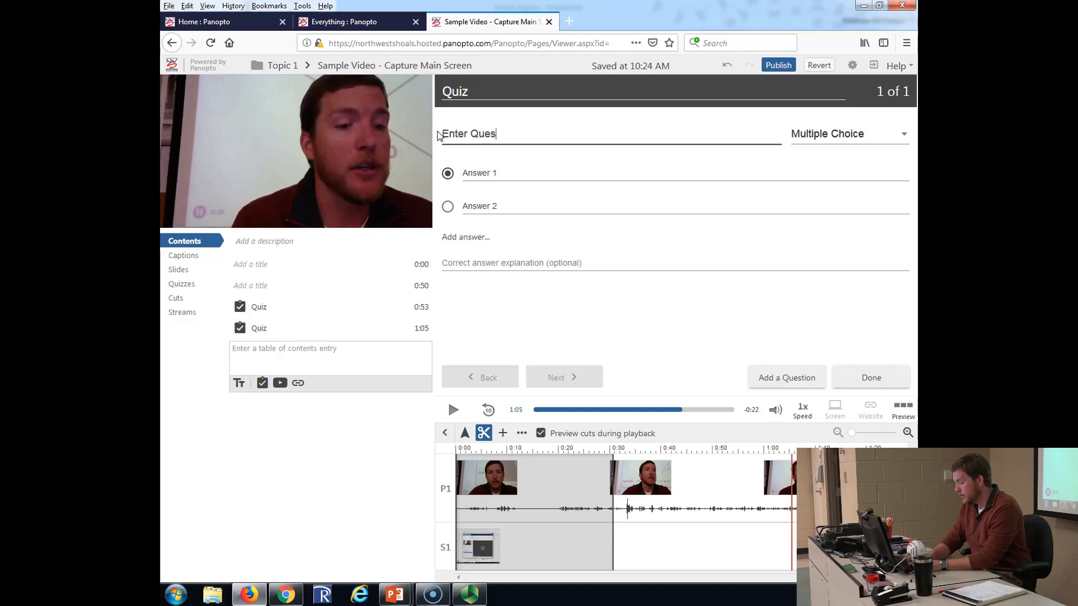
{"action": "type", "text": "tion Here"}
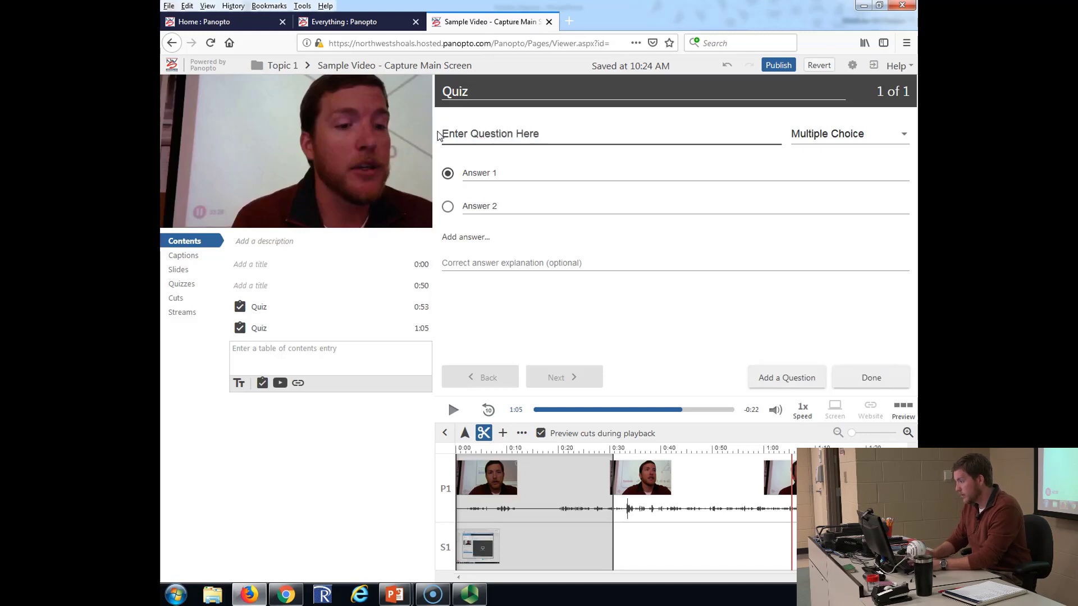
- Replace the first answer of the multiple-choice question with "Correct" and the second with "Incorect"
{"action": "left_click_drag", "start_coordinate": [507, 172], "coordinate": [453, 173]}
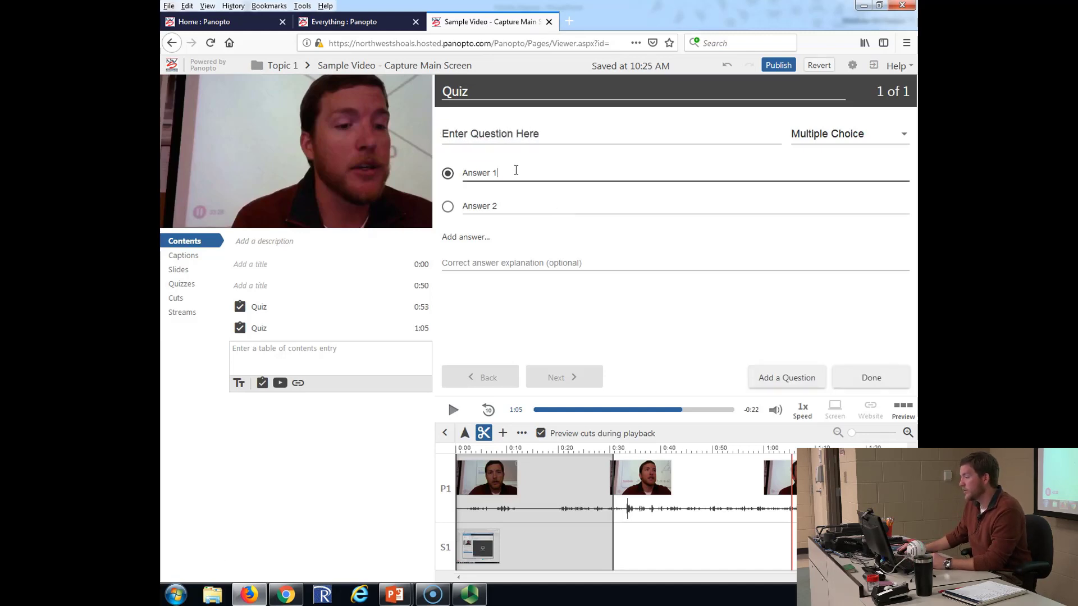
{"action": "type", "text": "Correct"}
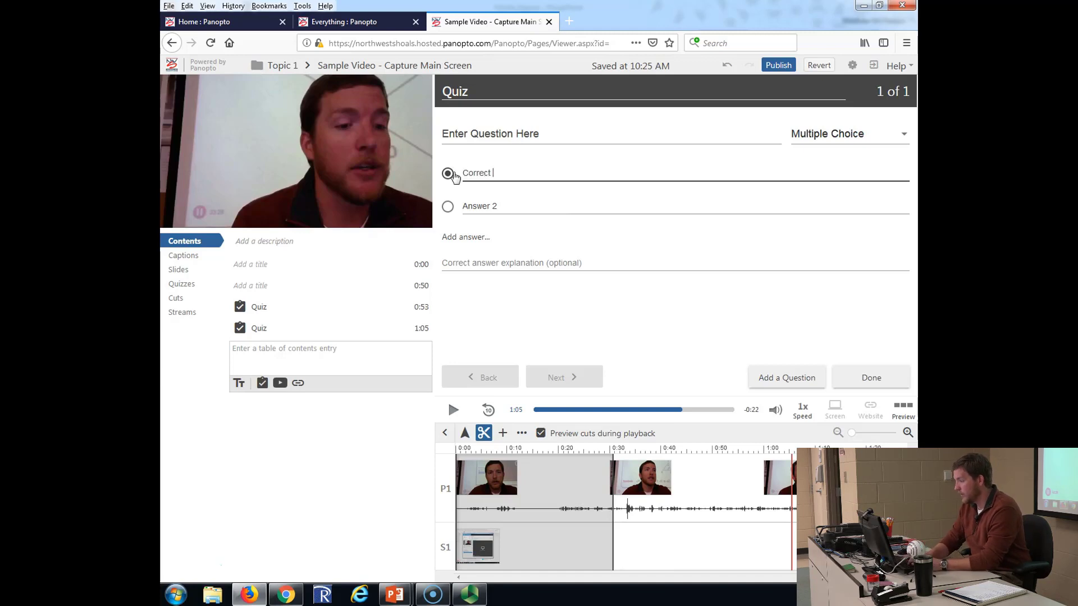
{"action": "left_click", "coordinate": [534, 208]}
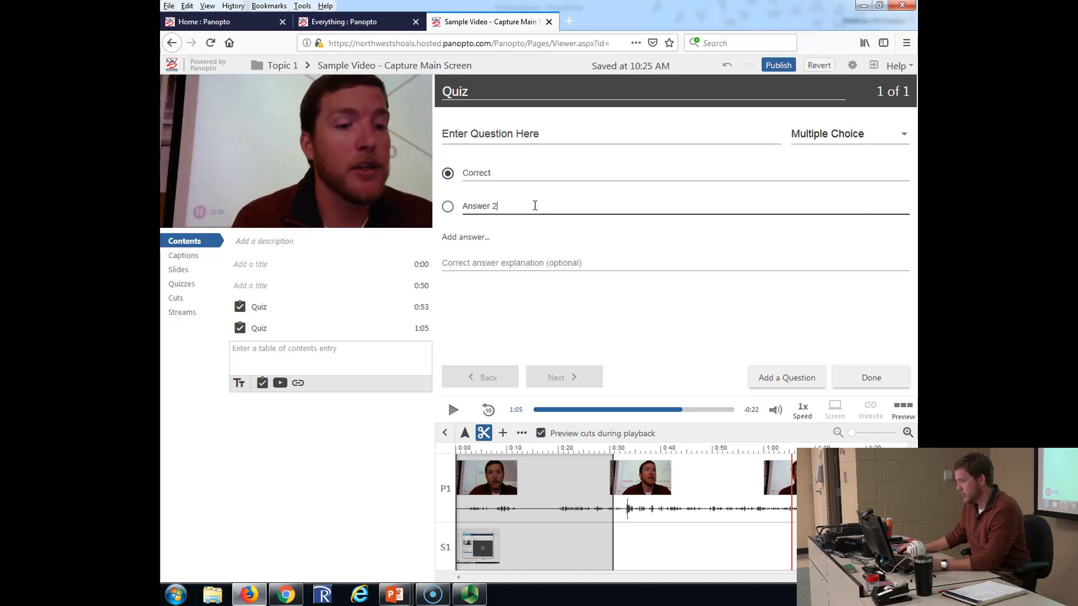
{"action": "key", "text": "BackSpace"}
{"action": "key", "text": "BackSpace"}
{"action": "key", "text": "BackSpace"}
{"action": "key", "text": "BackSpace"}
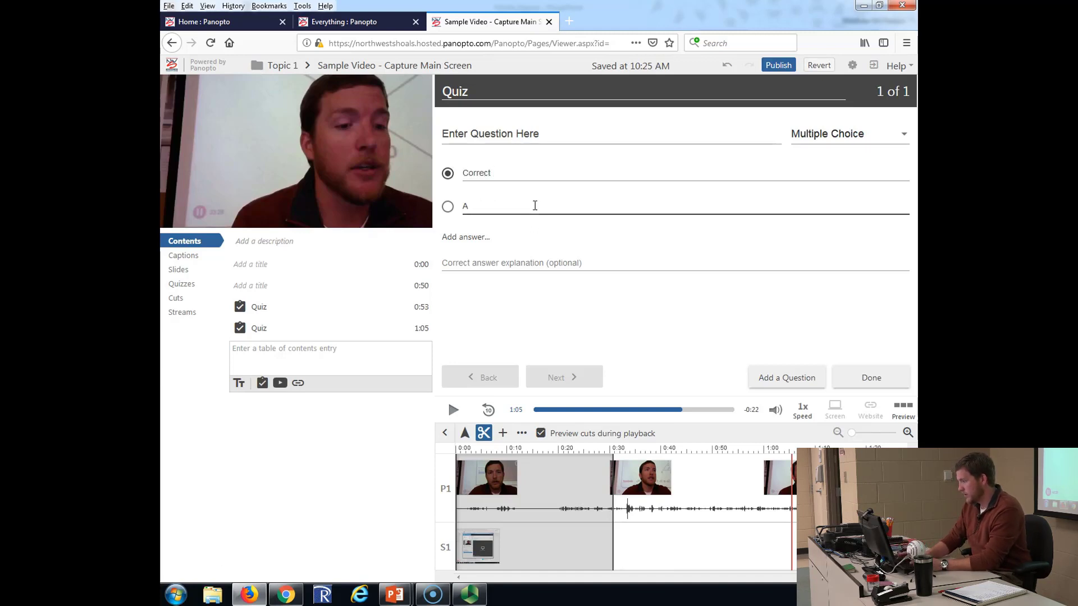
{"action": "key", "text": "BackSpace"}
{"action": "type", "text": "Incorect"}
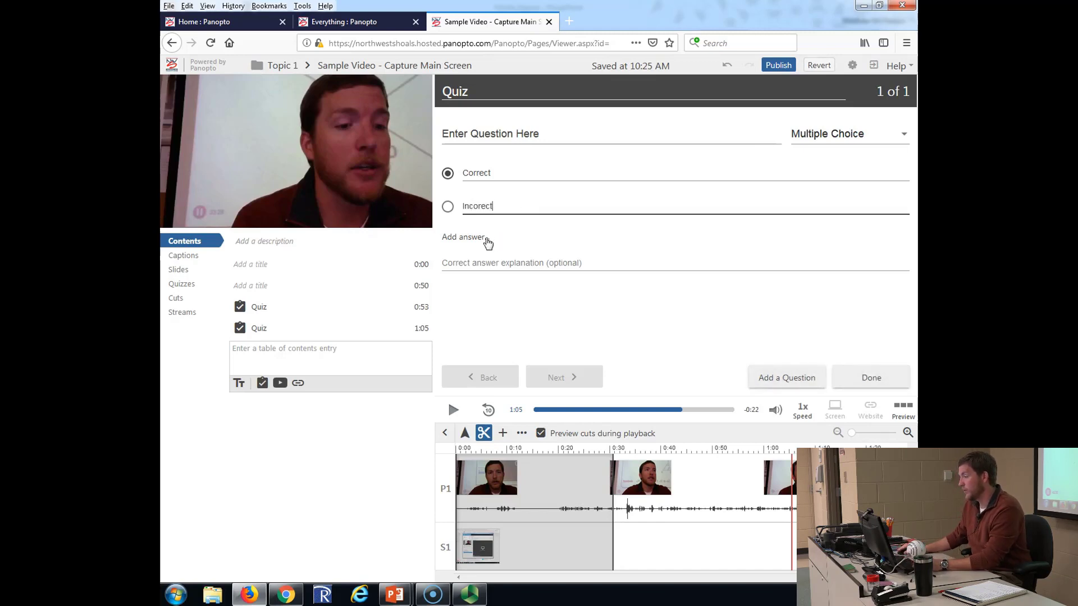
- Add a third and a fourth answer, both reading "Incorrect", and leave the correct answer explanation empty
{"action": "left_click", "coordinate": [486, 239]}
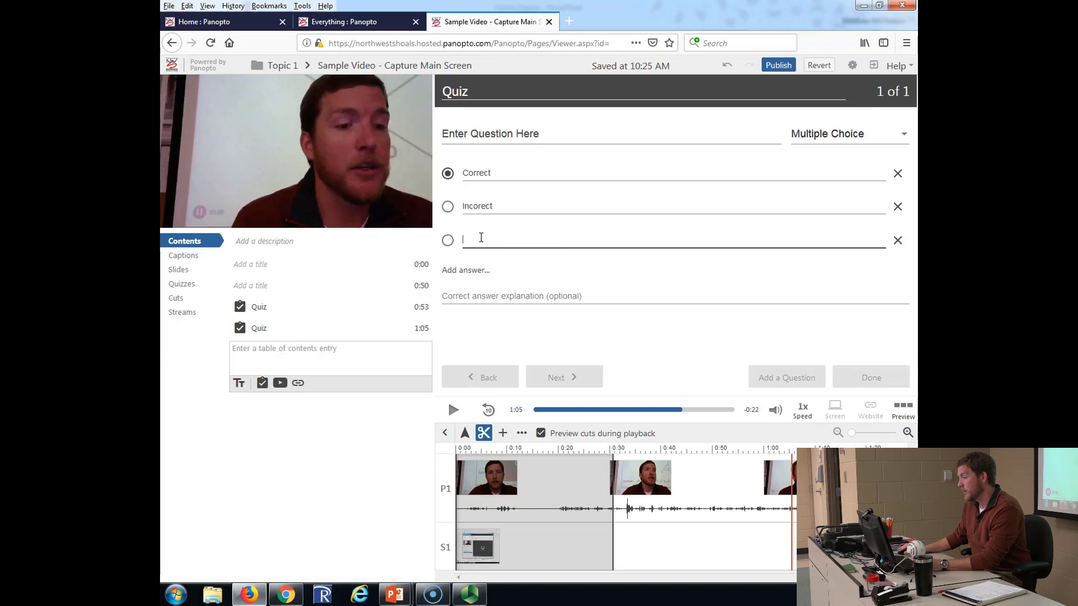
{"action": "type", "text": "Incorect"}
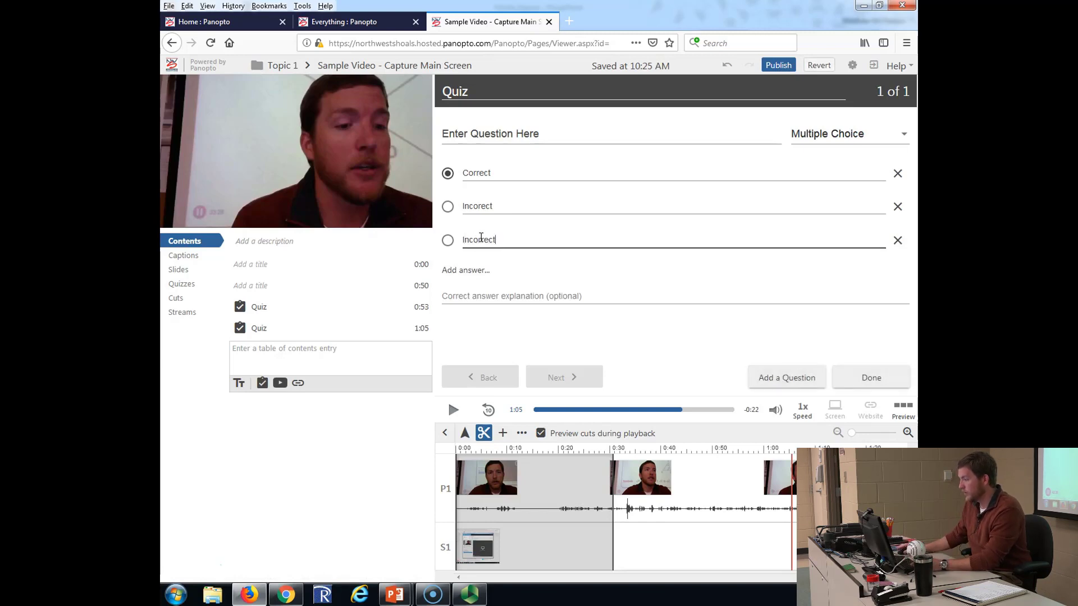
{"action": "left_click", "coordinate": [474, 273]}
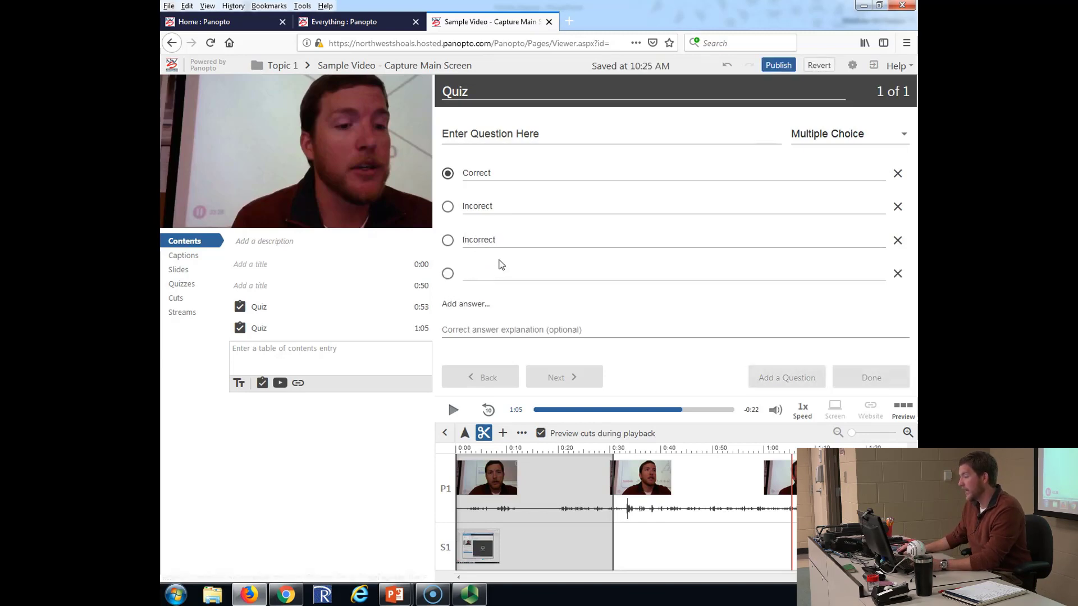
{"action": "type", "text": "In"}
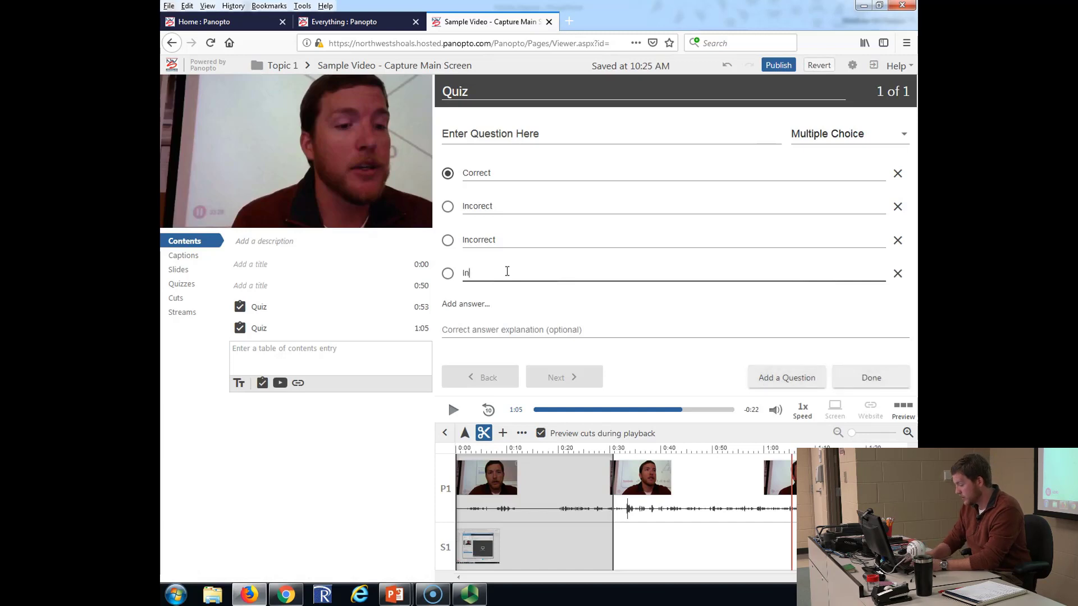
{"action": "type", "text": "correct"}
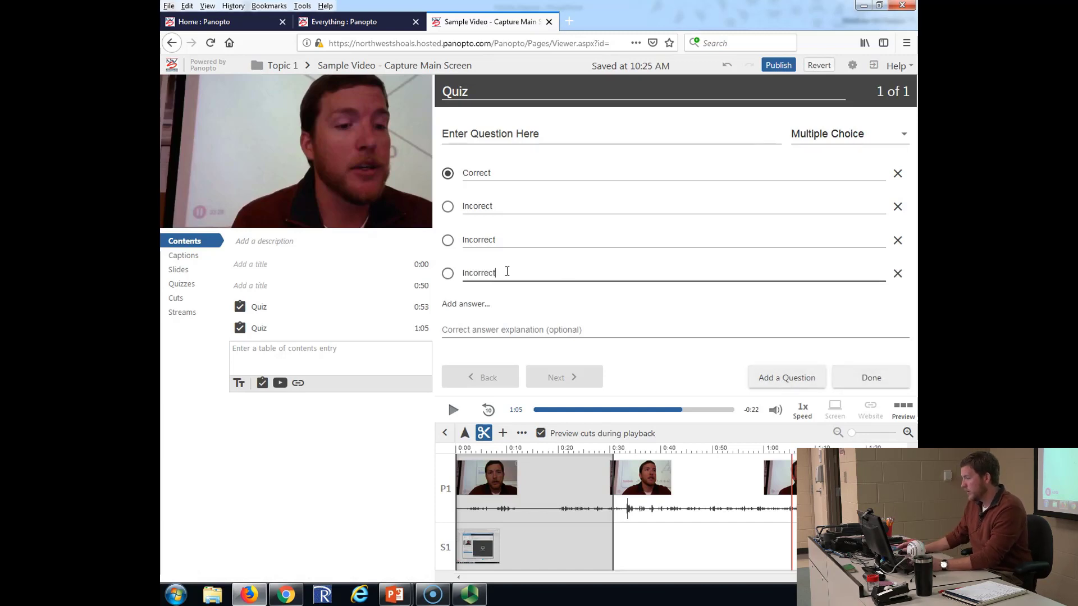
{"action": "left_click", "coordinate": [490, 329]}
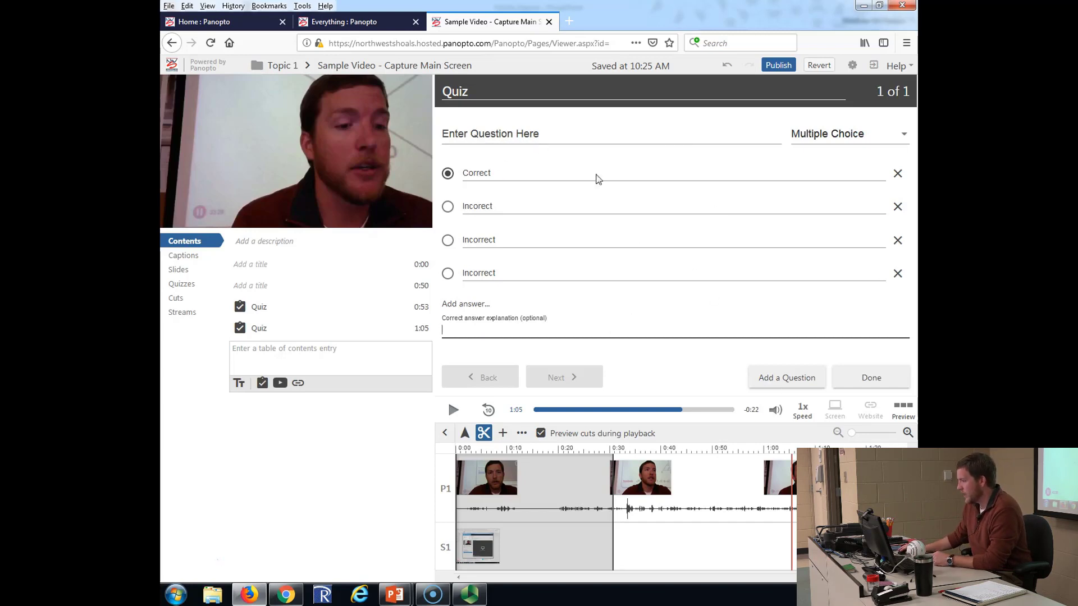
- Add a second question to the quiz, try the Multiple Select type and settle on True/False
{"action": "left_click", "coordinate": [798, 385]}
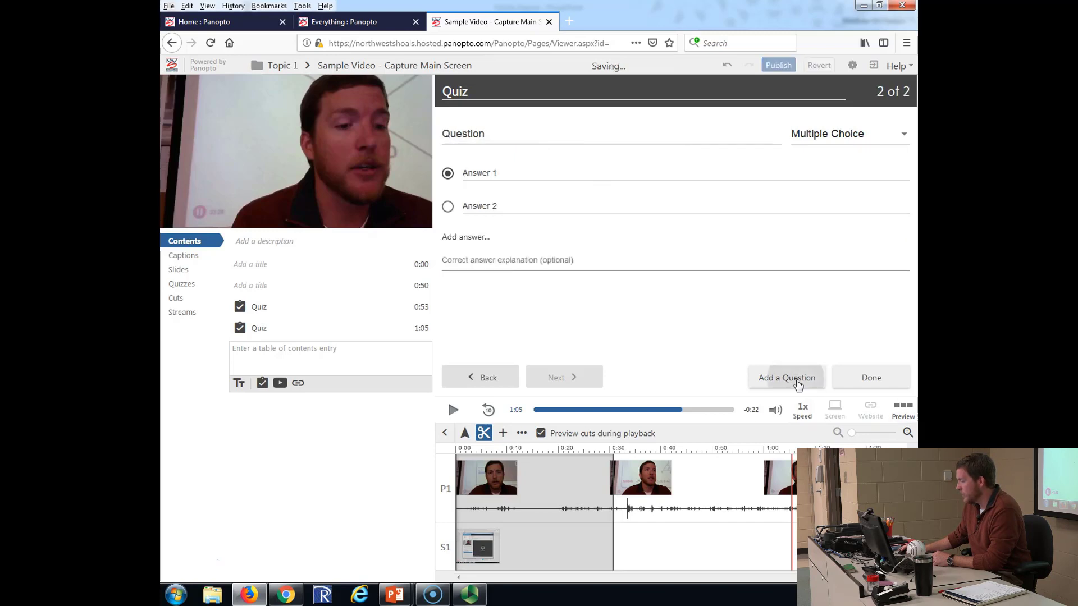
{"action": "left_click", "coordinate": [820, 137]}
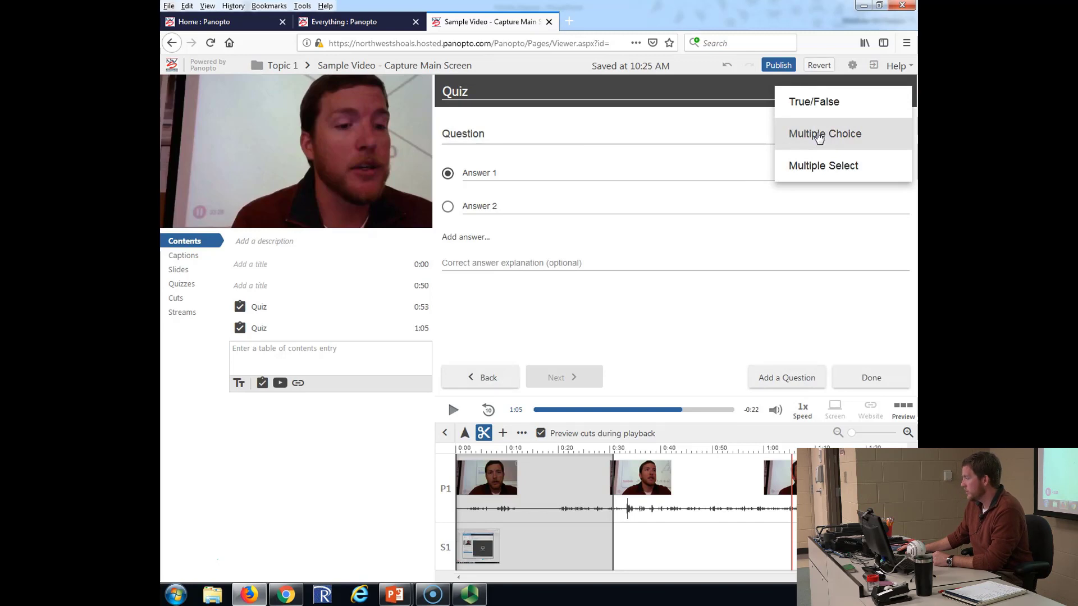
{"action": "left_click", "coordinate": [837, 165]}
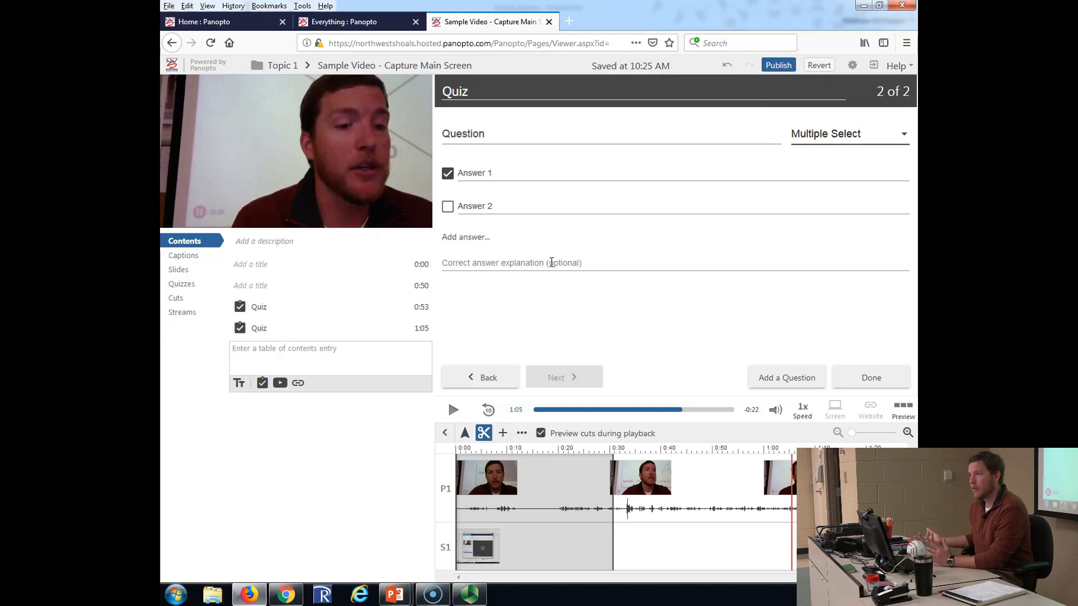
{"action": "left_click", "coordinate": [842, 133]}
{"action": "left_click", "coordinate": [831, 149]}
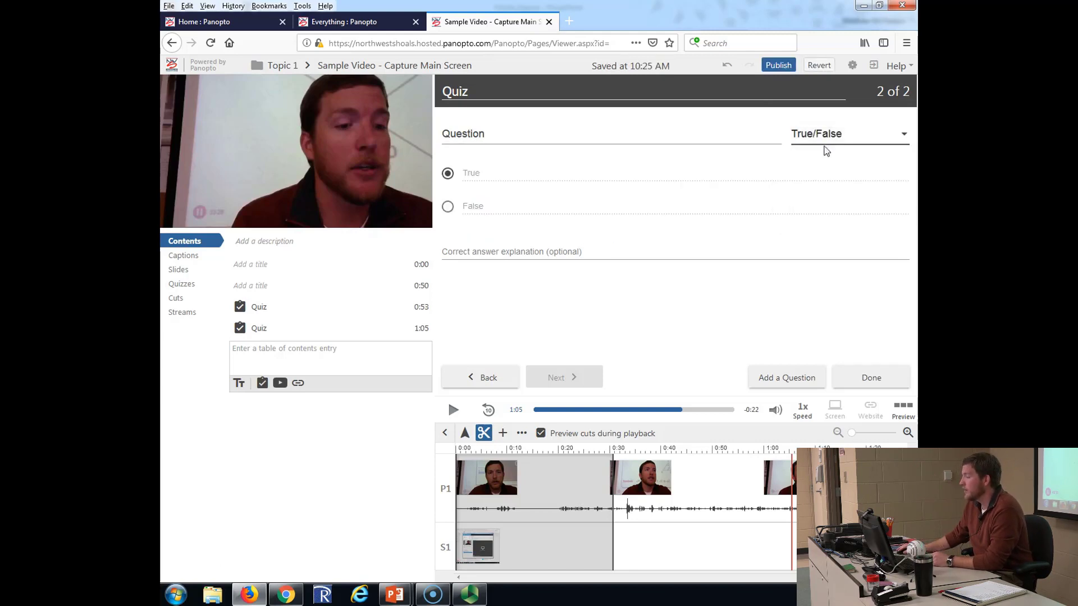
- Word the second question as "Enter Question Here", mark False as the correct answer and complete the question entry
{"action": "double_click", "coordinate": [475, 134]}
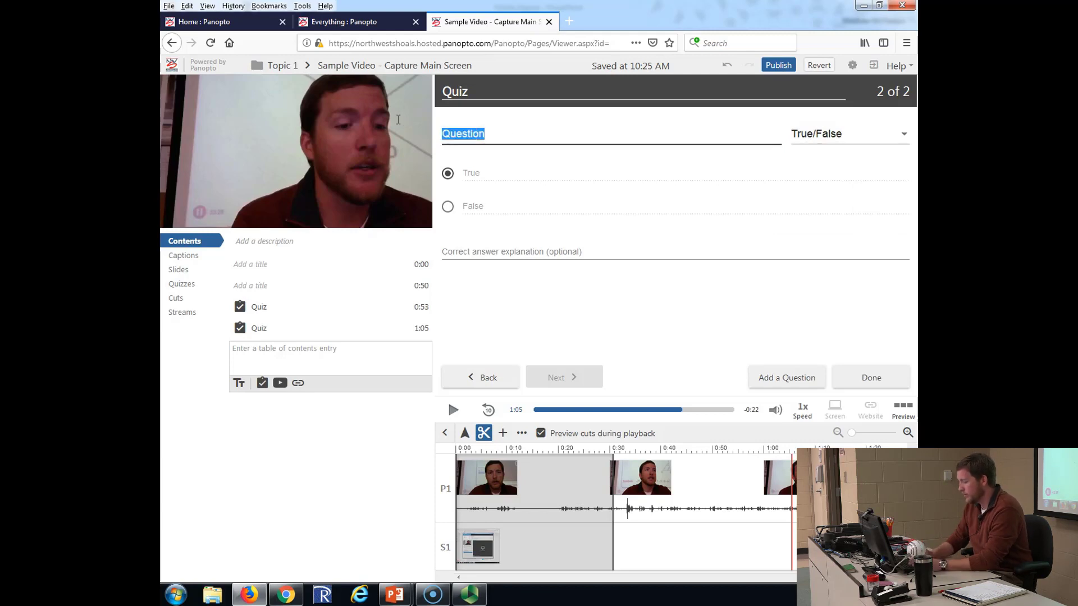
{"action": "type", "text": "Enter "}
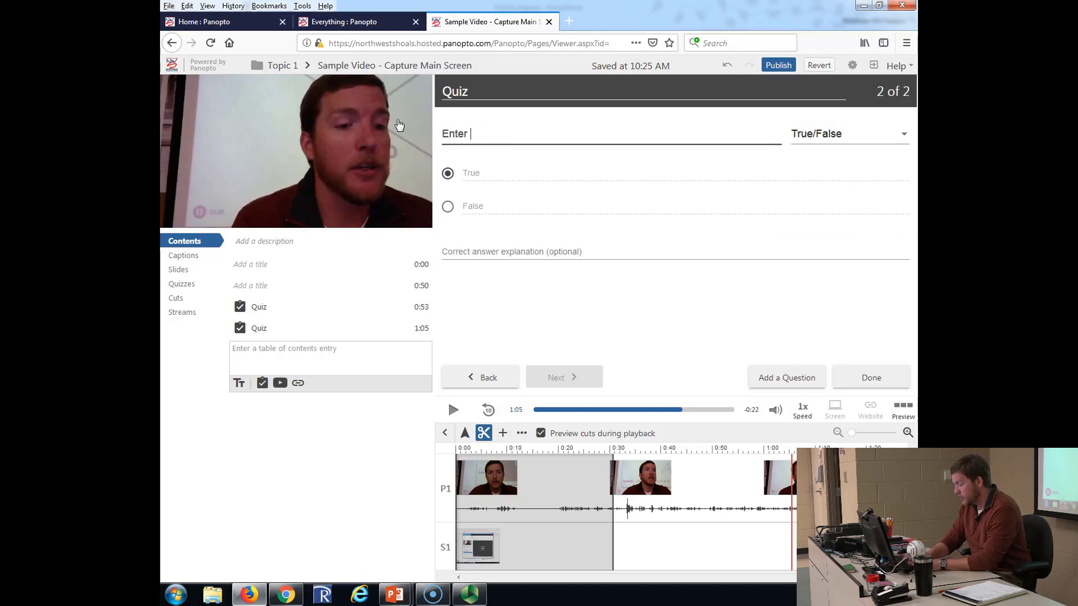
{"action": "type", "text": "Question He"}
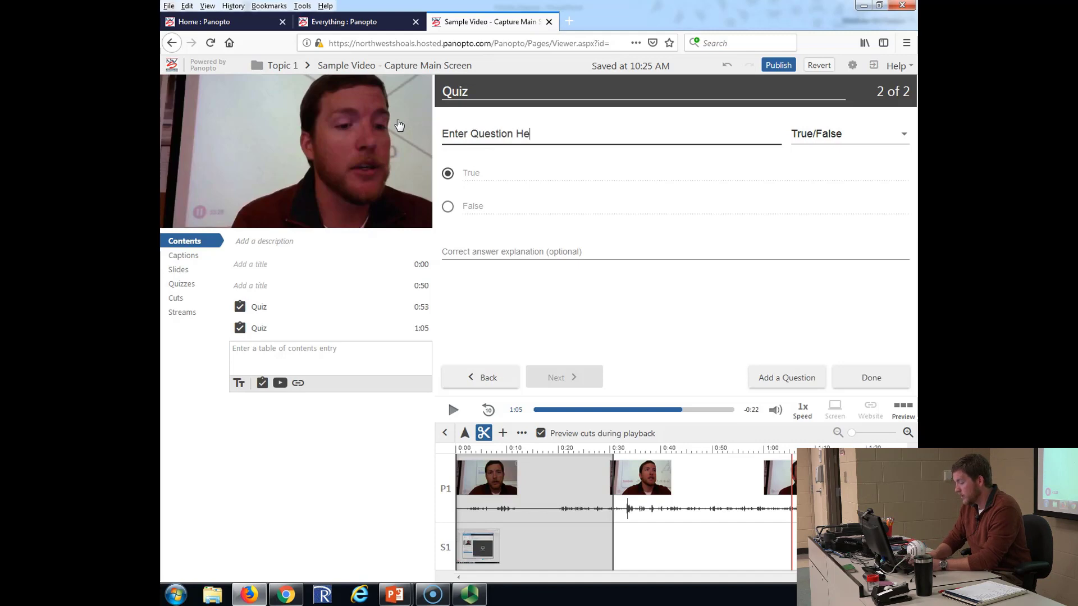
{"action": "type", "text": "re"}
{"action": "left_click", "coordinate": [447, 208]}
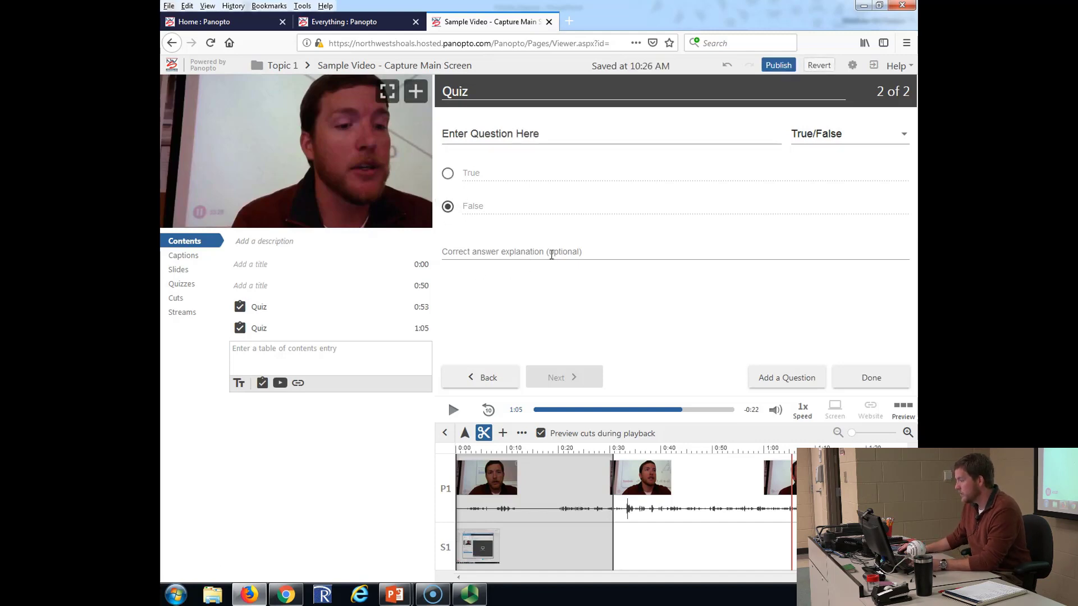
{"action": "left_click", "coordinate": [863, 387]}
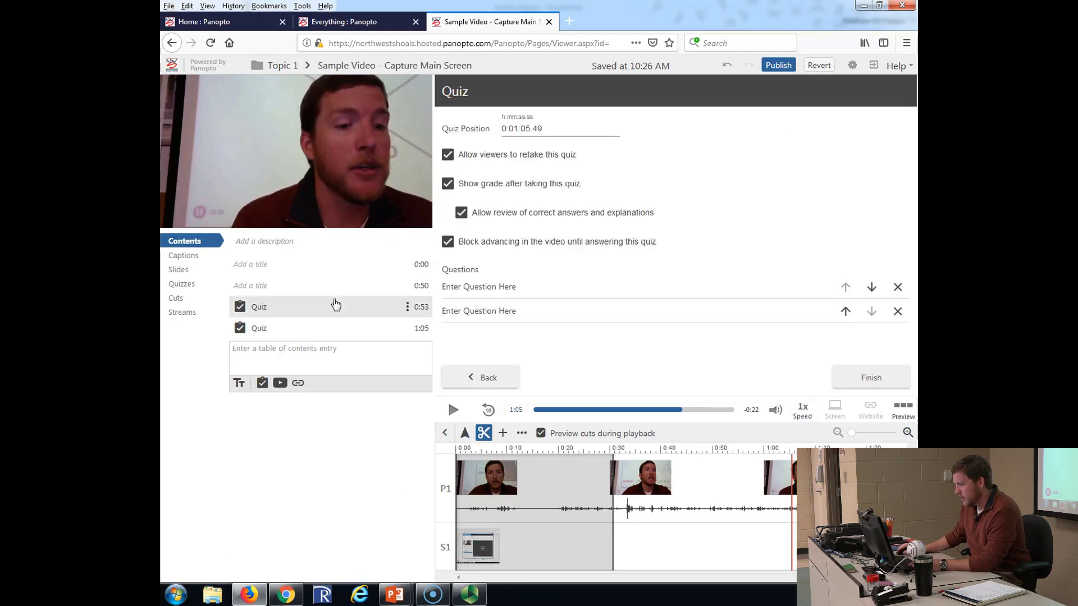
- Delete the quiz at 0:53 and preview the video from just before the 1:05 quiz
{"action": "left_click", "coordinate": [407, 308]}
{"action": "left_click", "coordinate": [394, 329]}
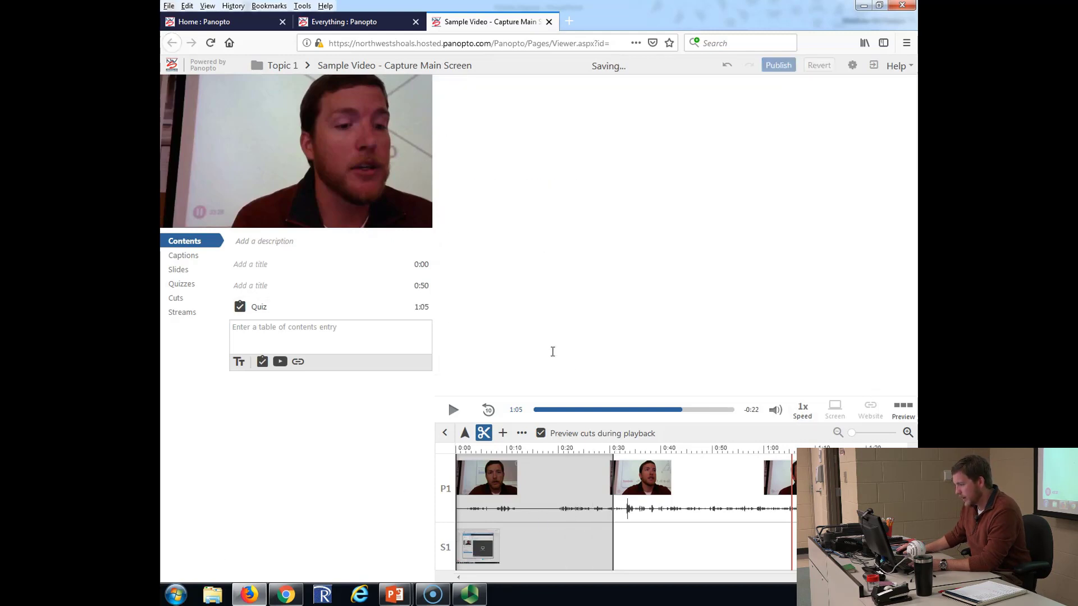
{"action": "left_click", "coordinate": [785, 468]}
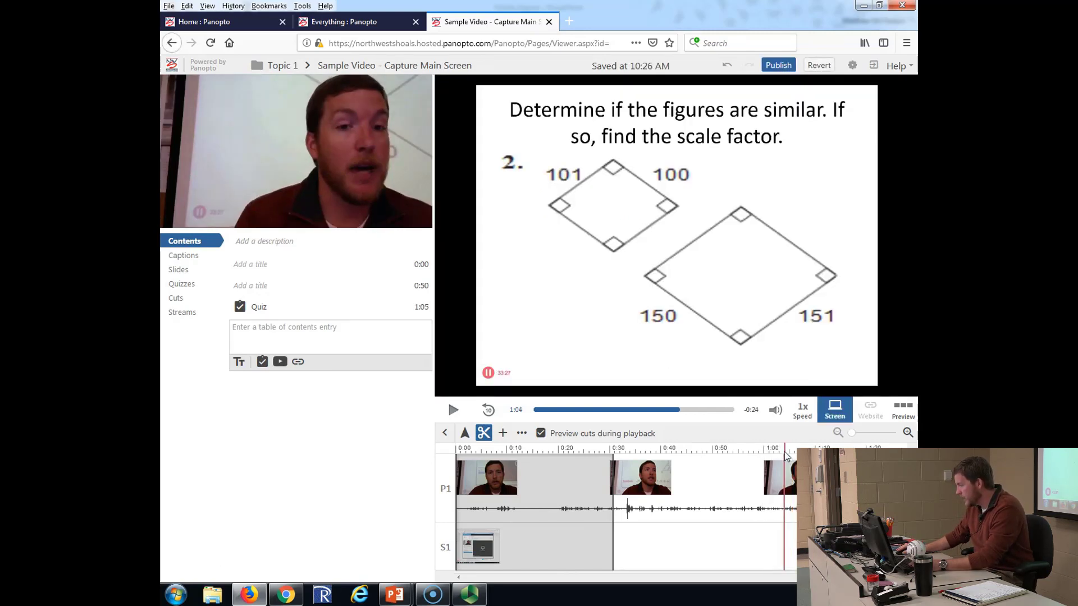
{"action": "left_click", "coordinate": [781, 453]}
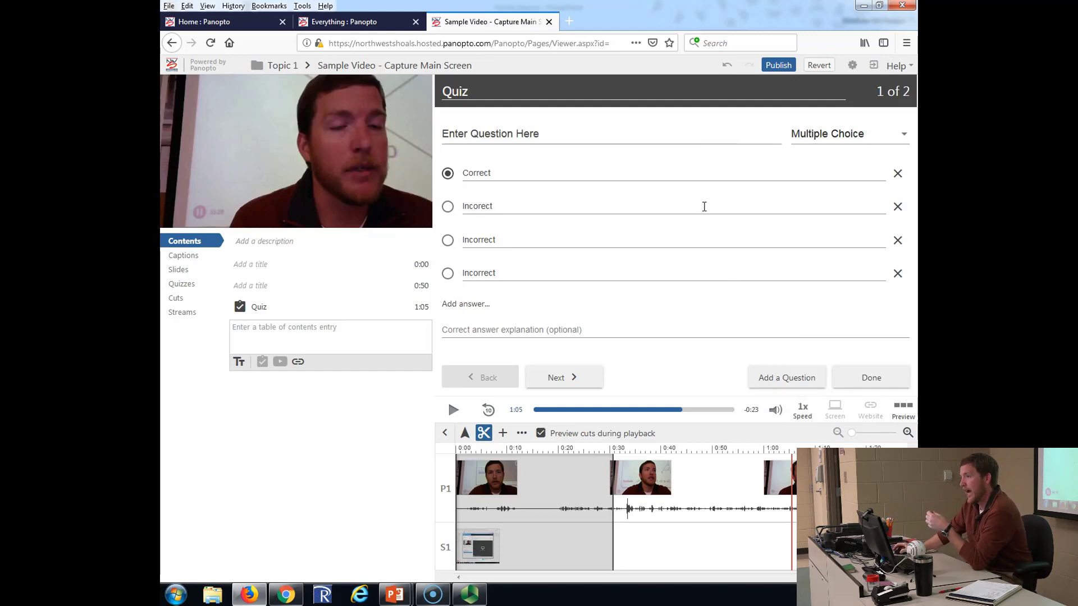
{"action": "left_click", "coordinate": [348, 22]}
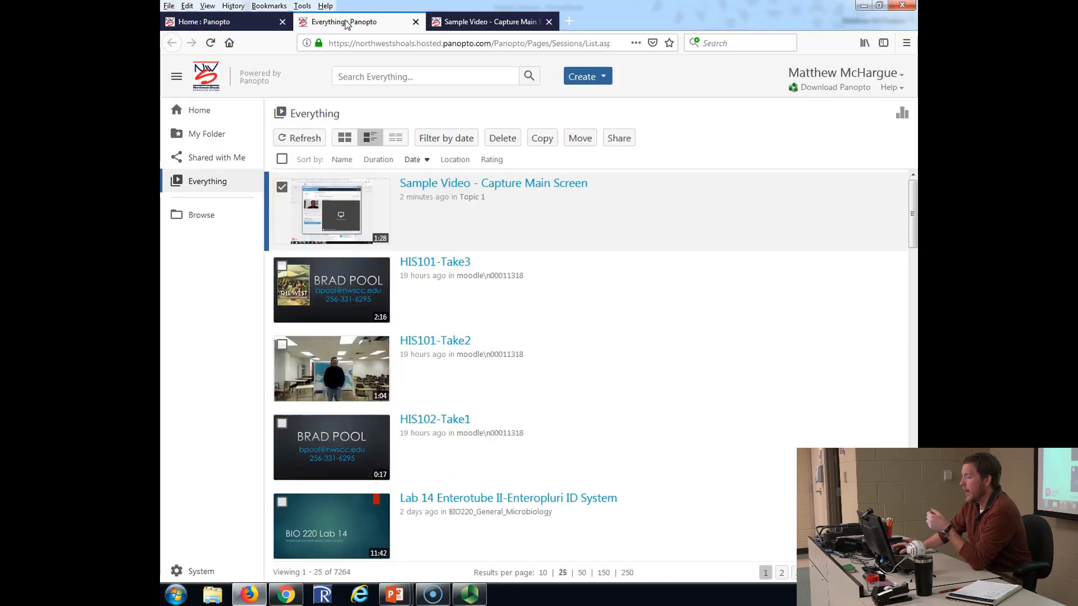
{"action": "left_click", "coordinate": [602, 77]}
{"action": "left_click", "coordinate": [612, 101]}
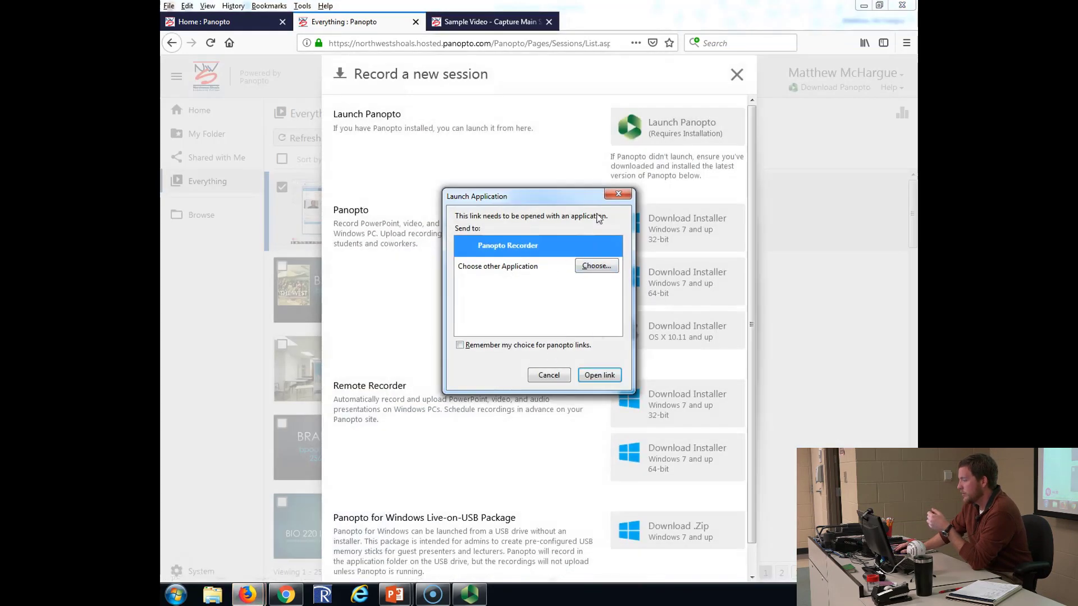
{"action": "left_click", "coordinate": [656, 135]}
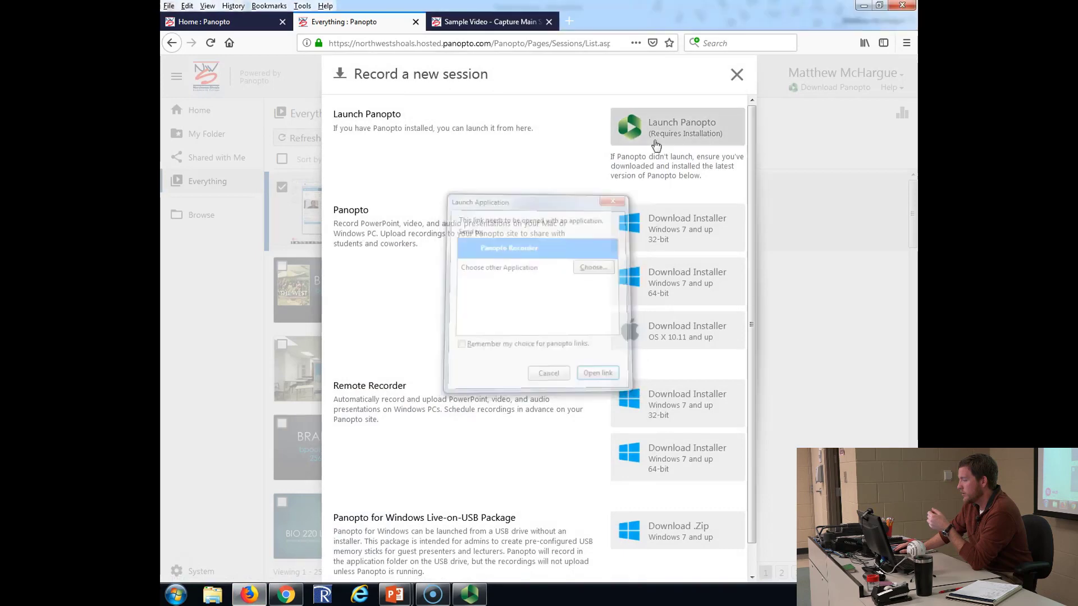
{"action": "left_click", "coordinate": [543, 375]}
{"action": "left_click", "coordinate": [736, 74]}
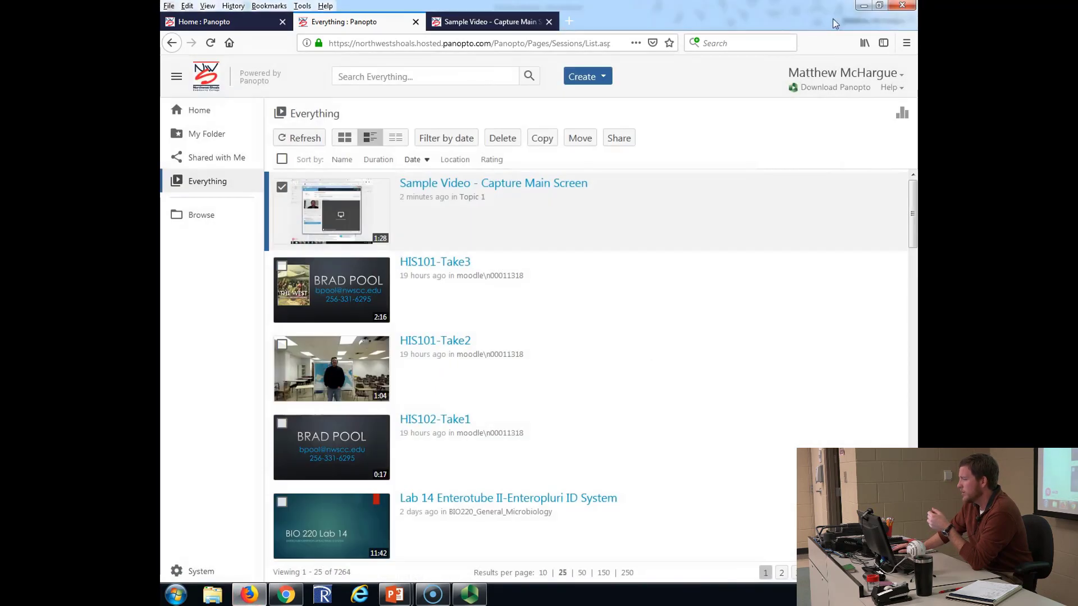
- Minimize Firefox and PowerPoint, close the Panopto recorder, and switch to Chrome's Topic 1 folder without the recording dialog
{"action": "left_click", "coordinate": [863, 6]}
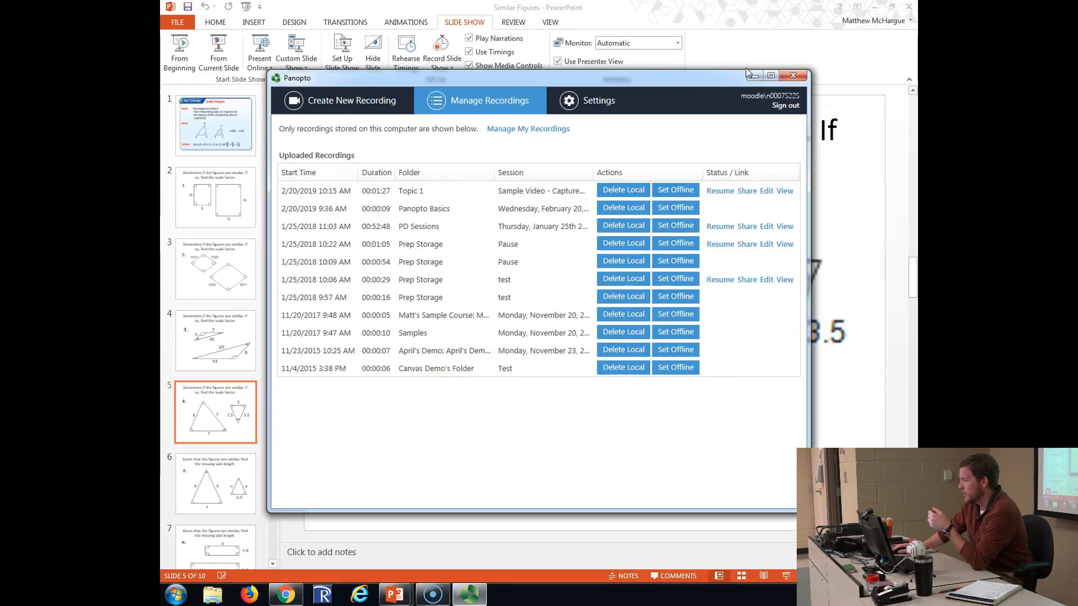
{"action": "left_click", "coordinate": [793, 76]}
{"action": "left_click", "coordinate": [874, 7]}
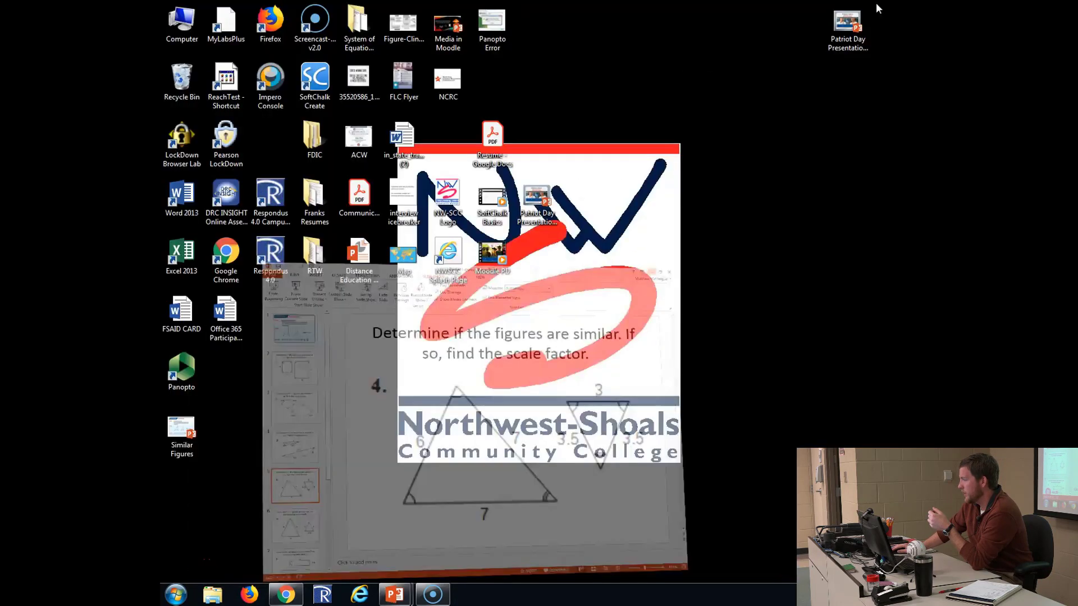
{"action": "left_click", "coordinate": [286, 594]}
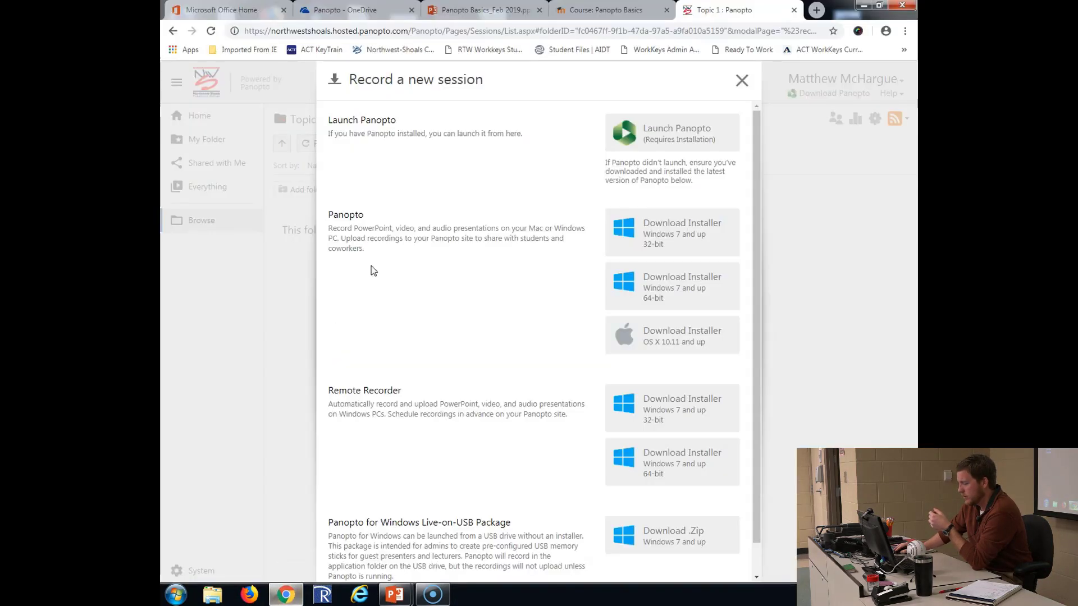
{"action": "left_click", "coordinate": [741, 81]}
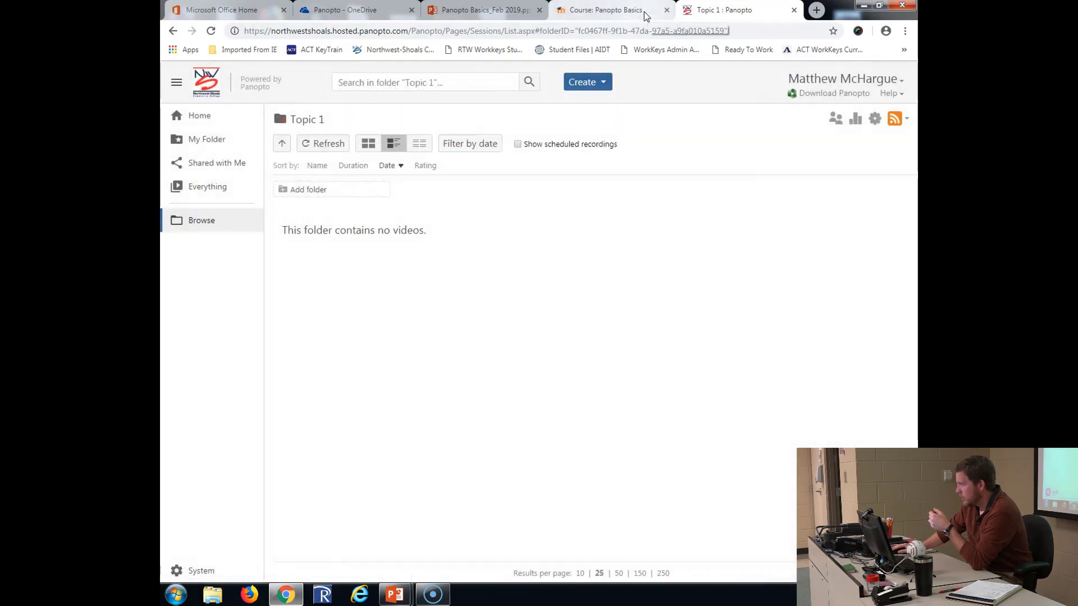
- Launch the Panopto recorder for a new session in Topic 1, capturing PowerPoint instead of the main screen
{"action": "left_click", "coordinate": [581, 82]}
{"action": "left_click", "coordinate": [606, 105]}
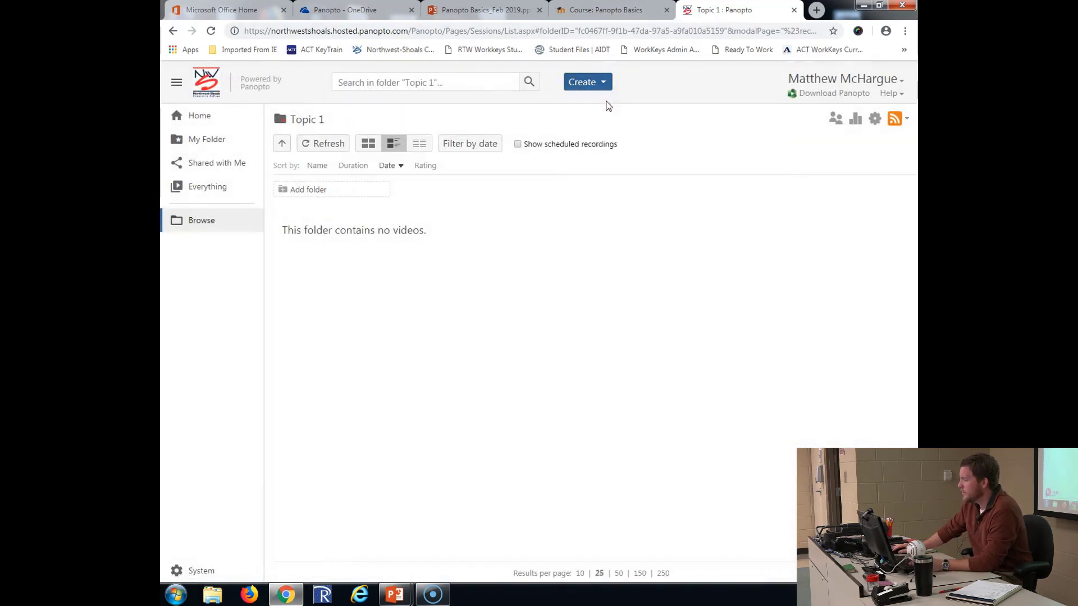
{"action": "left_click", "coordinate": [591, 106]}
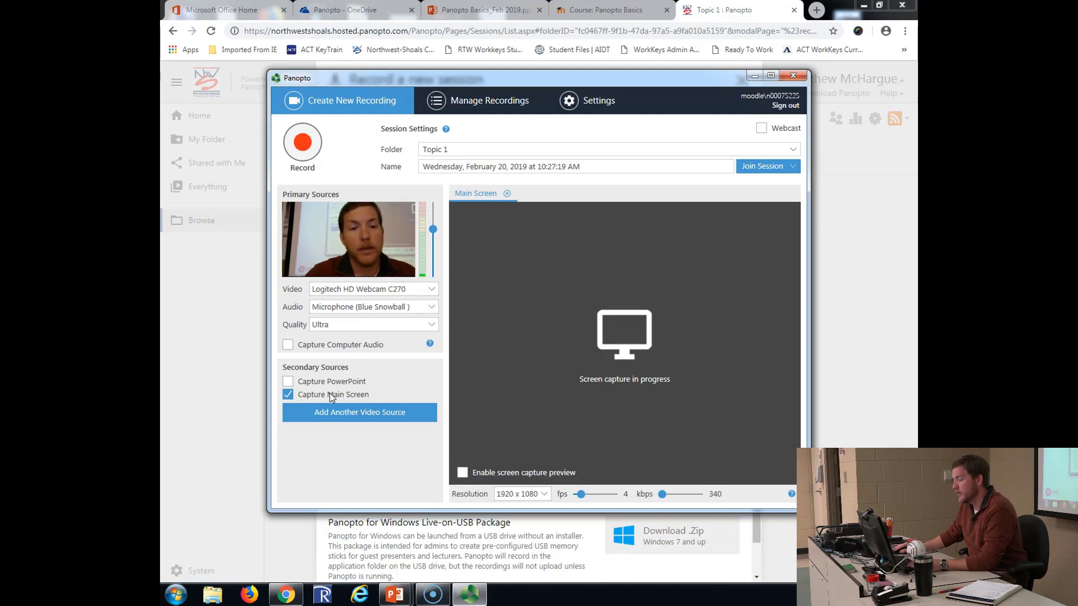
{"action": "left_click", "coordinate": [288, 381]}
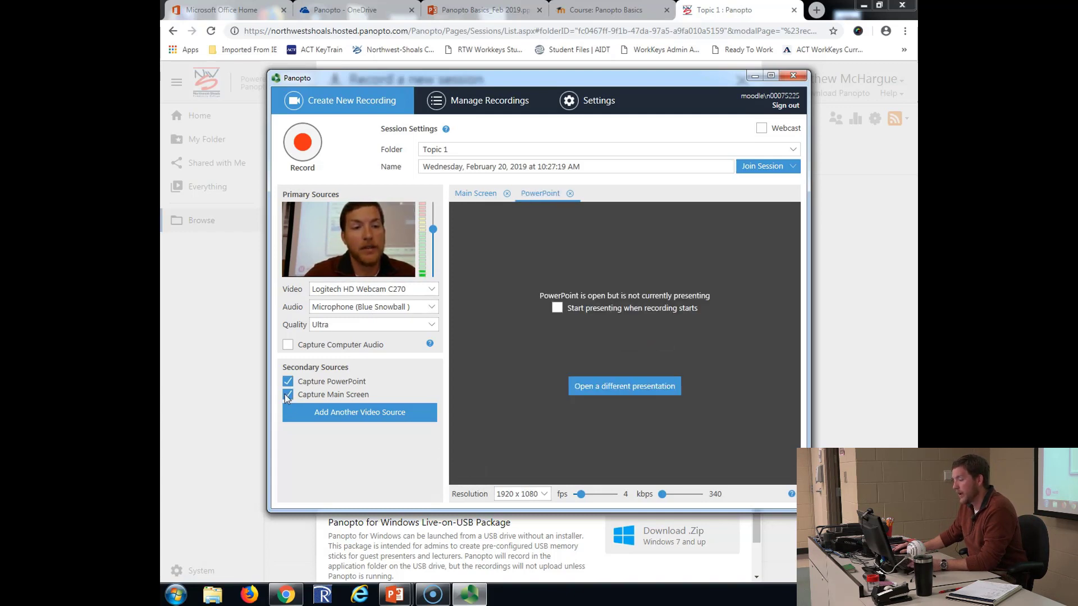
{"action": "left_click", "coordinate": [287, 396]}
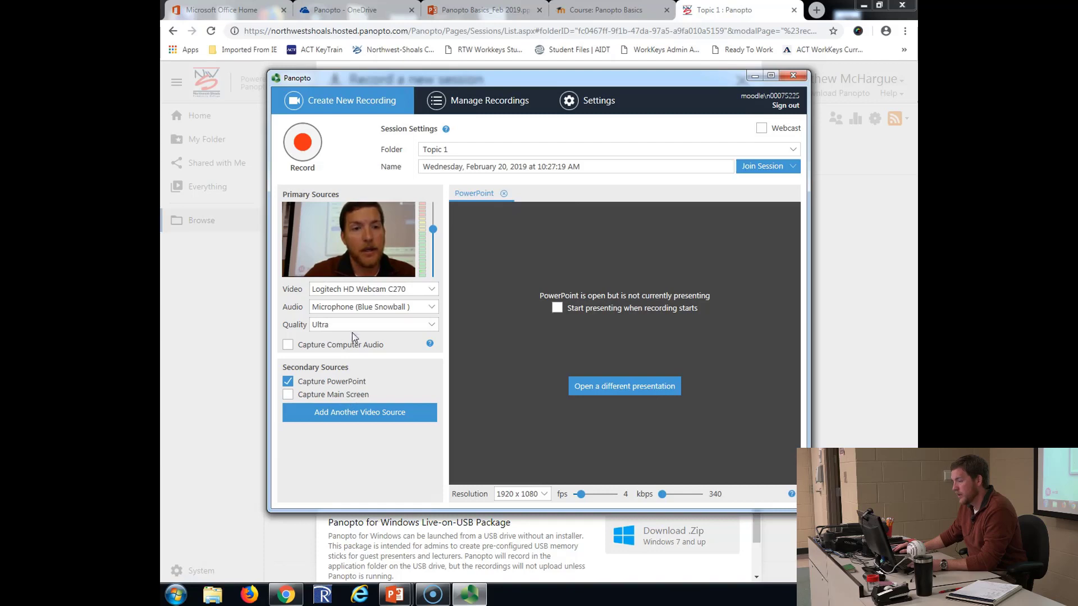
- Set the primary video source to None and the PowerPoint capture to 1280 x 1024 resolution, 30 fps and 1500 kbps
{"action": "left_click", "coordinate": [352, 289]}
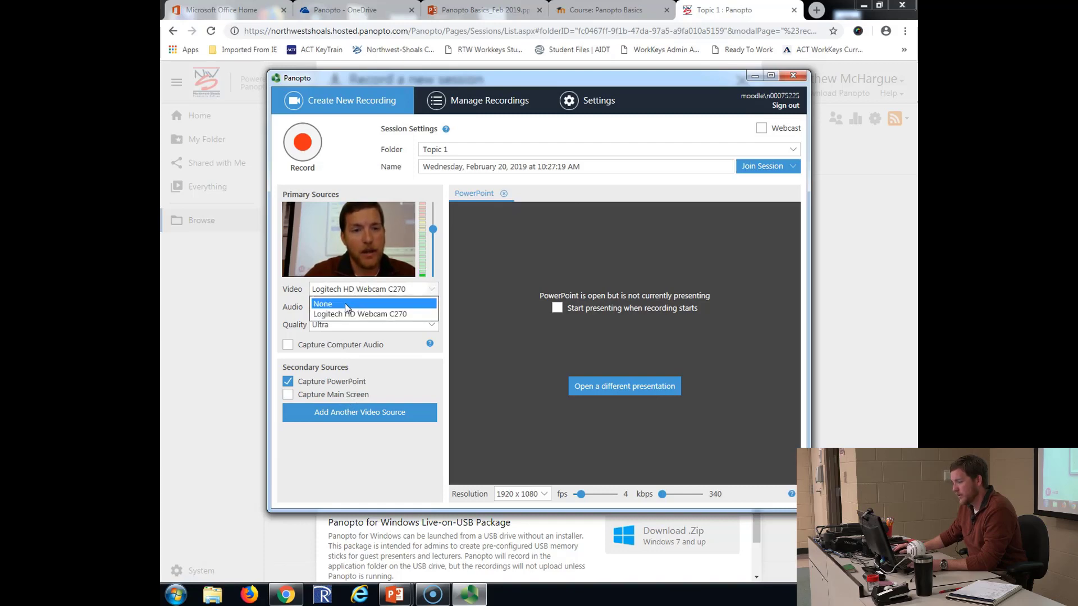
{"action": "left_click", "coordinate": [346, 307]}
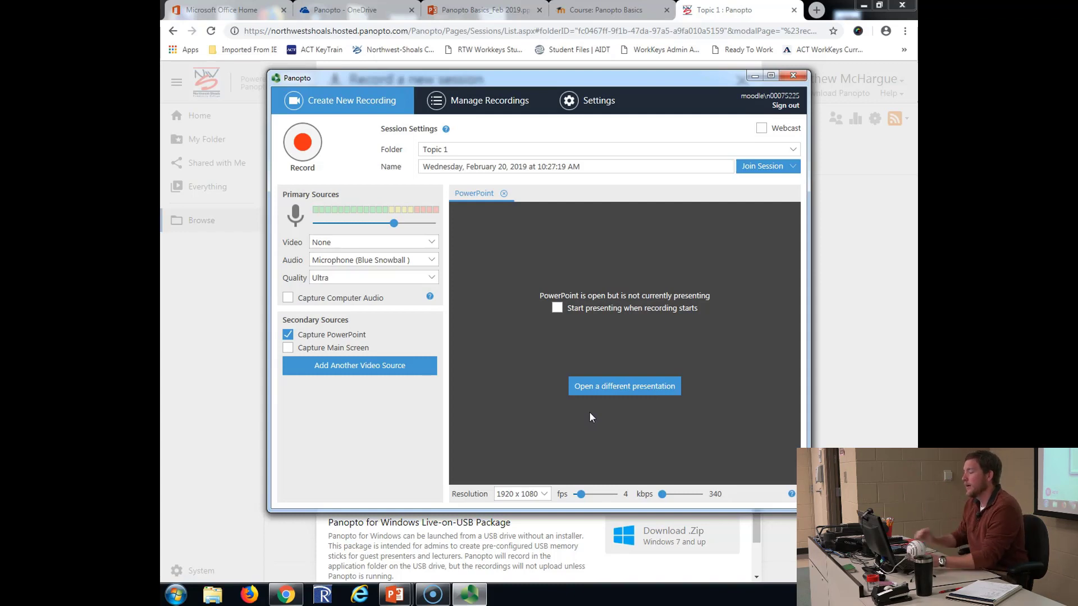
{"action": "left_click_drag", "start_coordinate": [581, 499], "coordinate": [586, 500]}
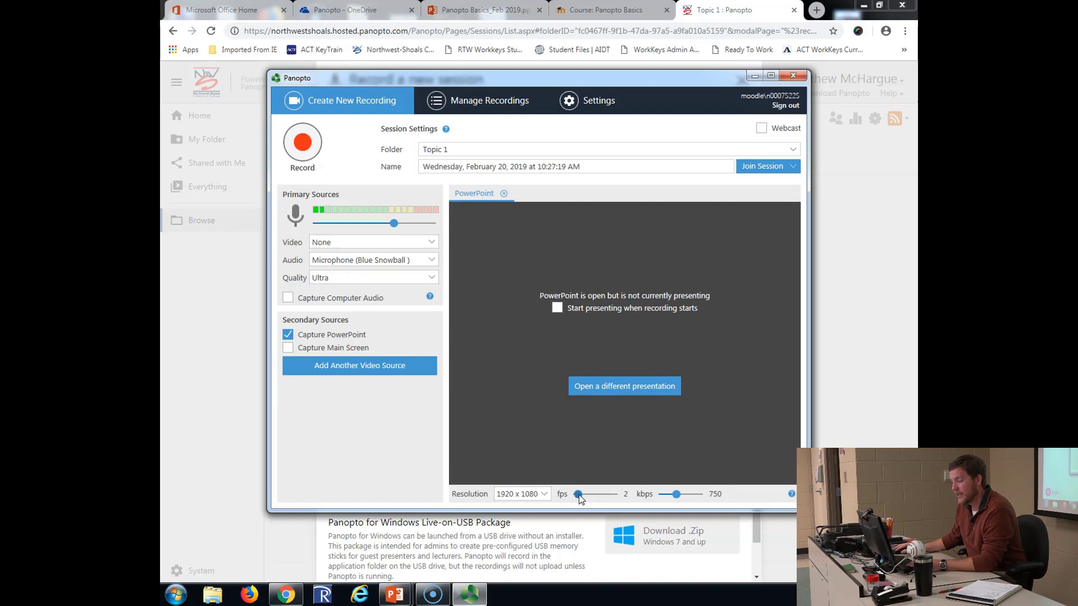
{"action": "left_click_drag", "start_coordinate": [580, 498], "coordinate": [600, 496]}
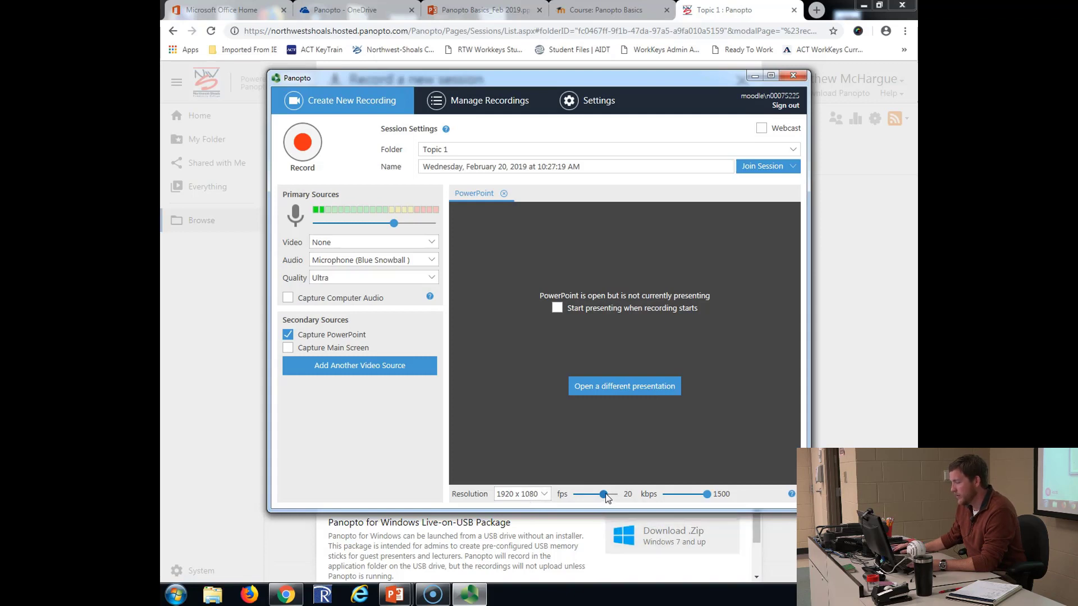
{"action": "left_click", "coordinate": [544, 494]}
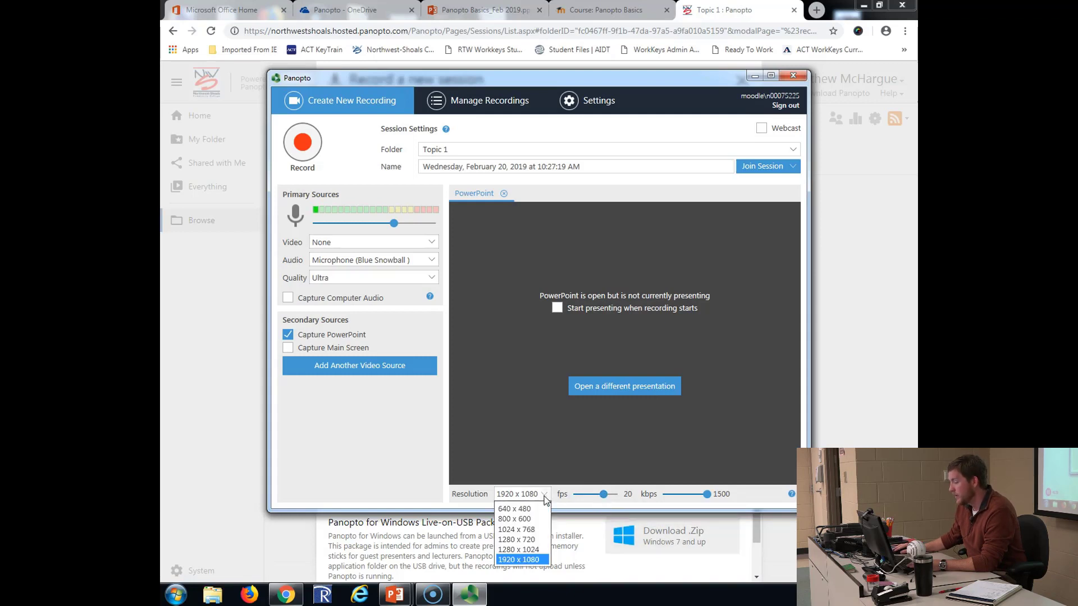
{"action": "left_click", "coordinate": [527, 553]}
{"action": "left_click_drag", "start_coordinate": [603, 494], "coordinate": [633, 500]}
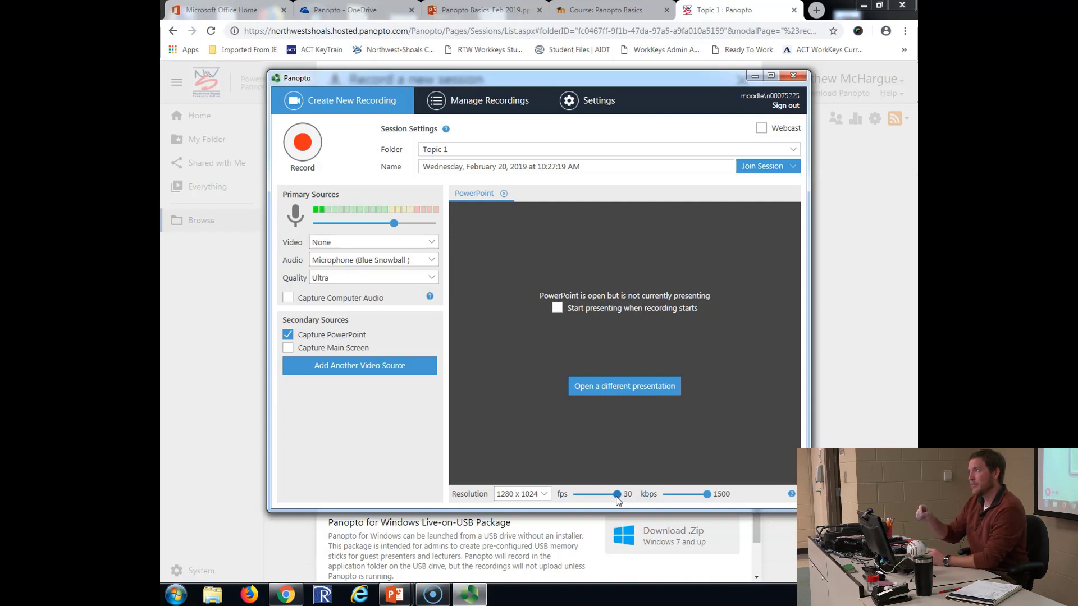
{"action": "left_click_drag", "start_coordinate": [617, 497], "coordinate": [585, 505]}
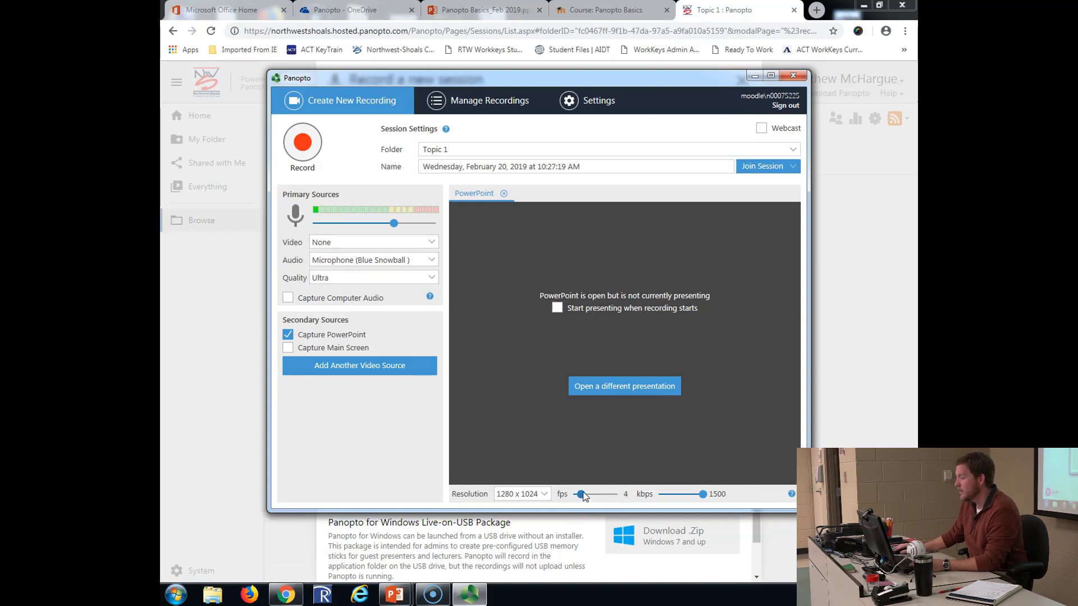
{"action": "left_click_drag", "start_coordinate": [586, 499], "coordinate": [621, 502]}
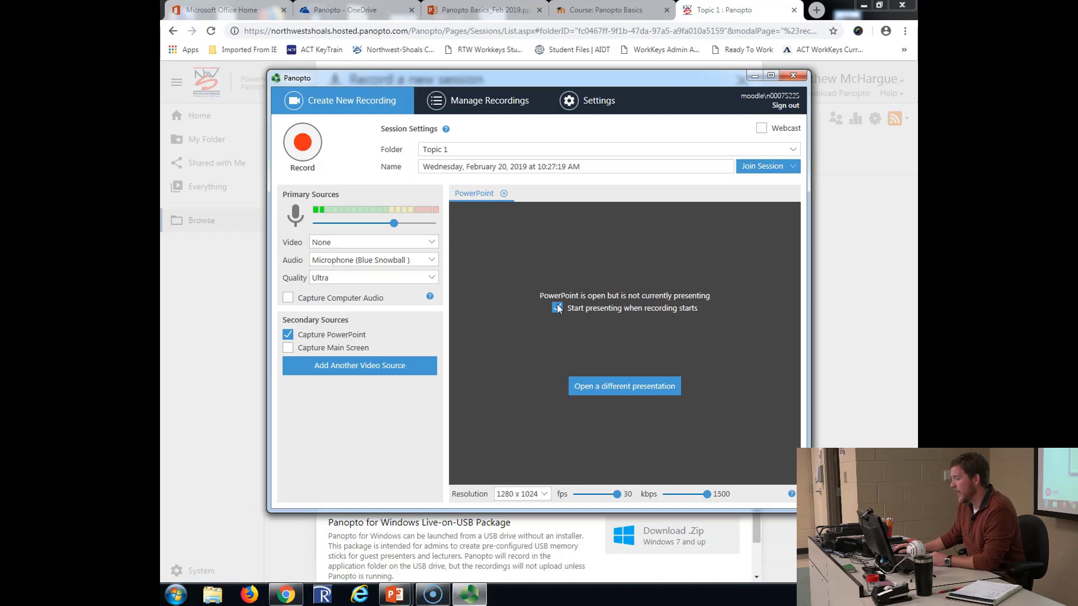
- Enable presenting when recording starts, open the Similar Figures presentation from the Desktop and agree to begin recording after PowerPoint opens
{"action": "left_click", "coordinate": [594, 391]}
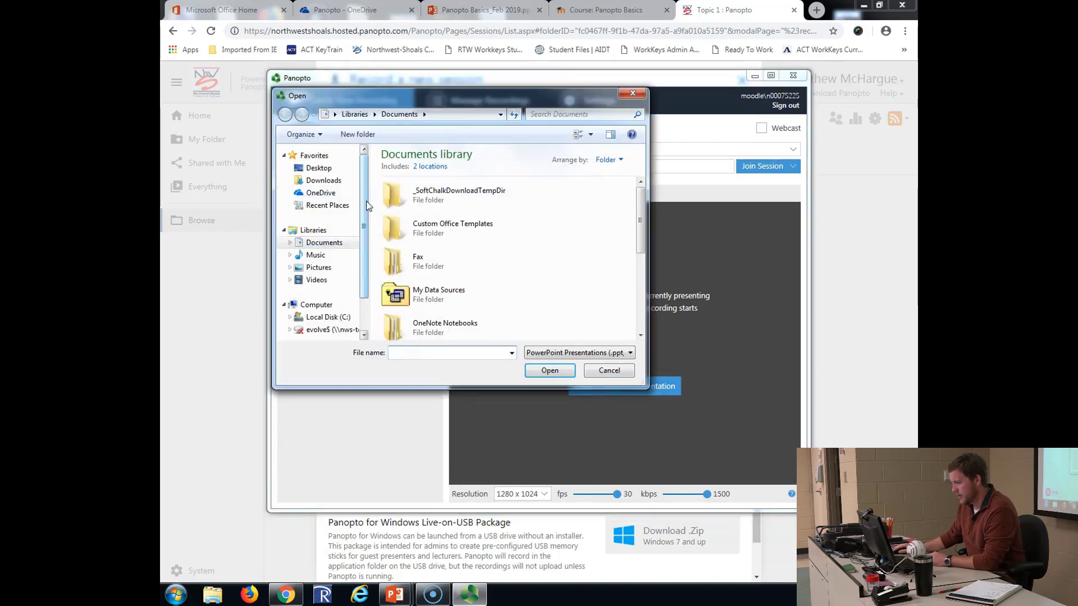
{"action": "left_click", "coordinate": [318, 168]}
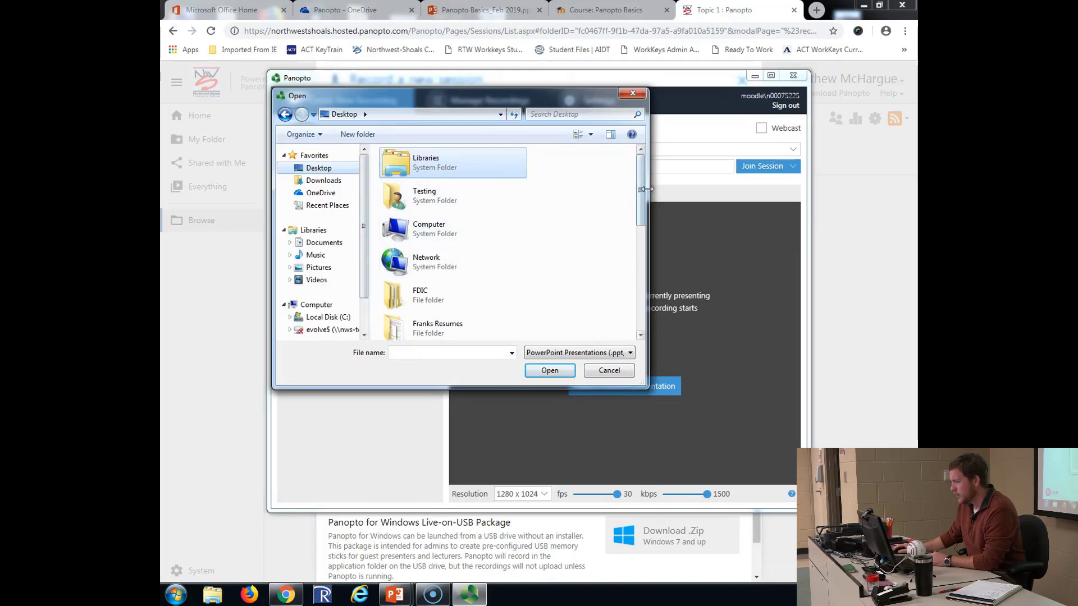
{"action": "left_click_drag", "start_coordinate": [640, 194], "coordinate": [644, 300]}
{"action": "double_click", "coordinate": [395, 328]}
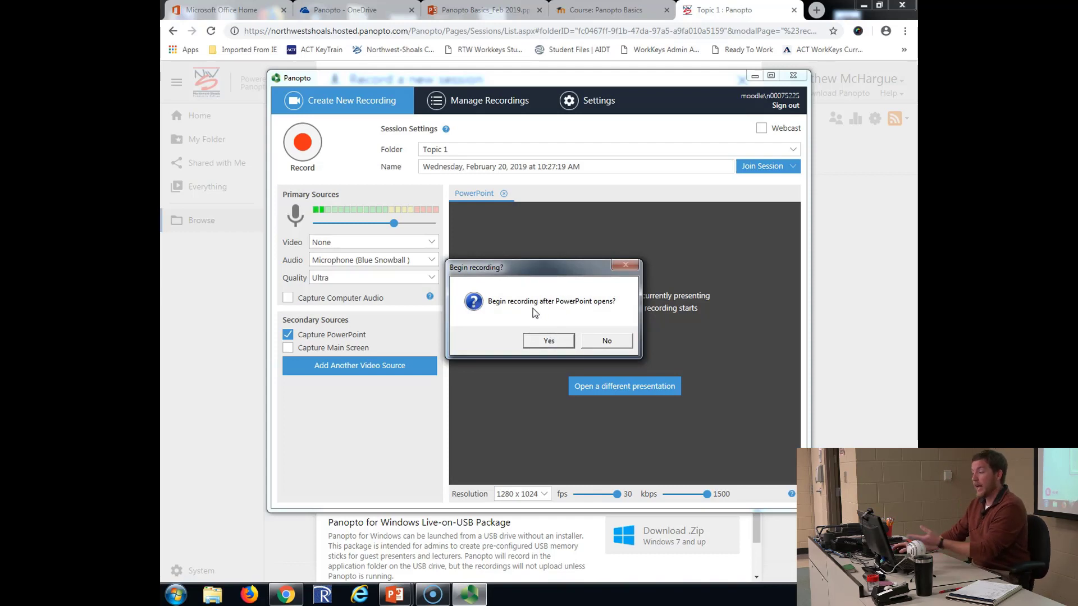
{"action": "left_click", "coordinate": [548, 341]}
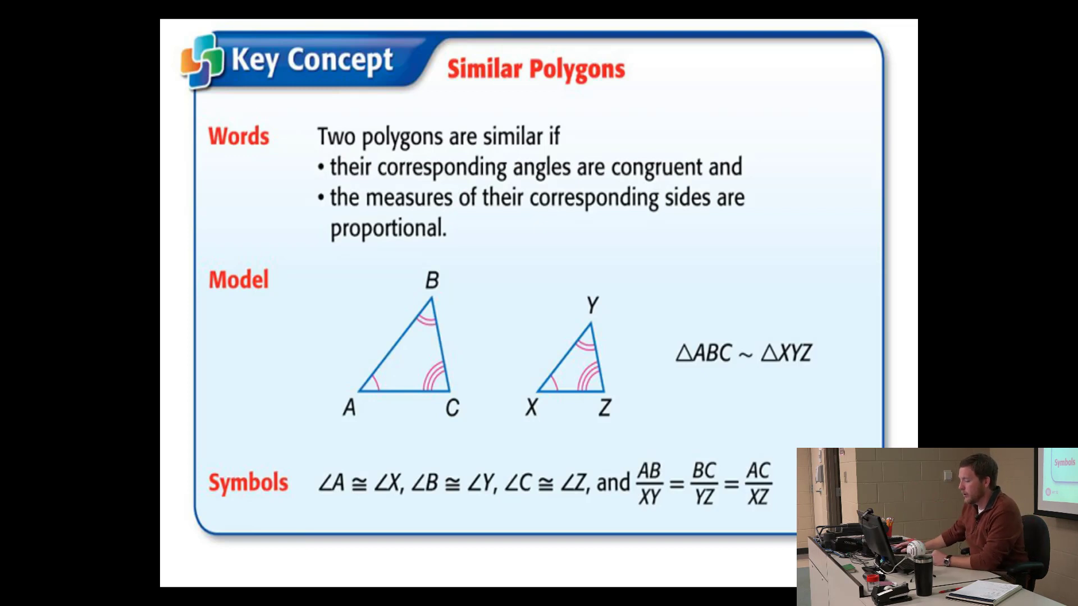
- Advance the Similar Figures slide show from the Key Concept slide through the final slide and end the show
{"action": "key", "text": "Right"}
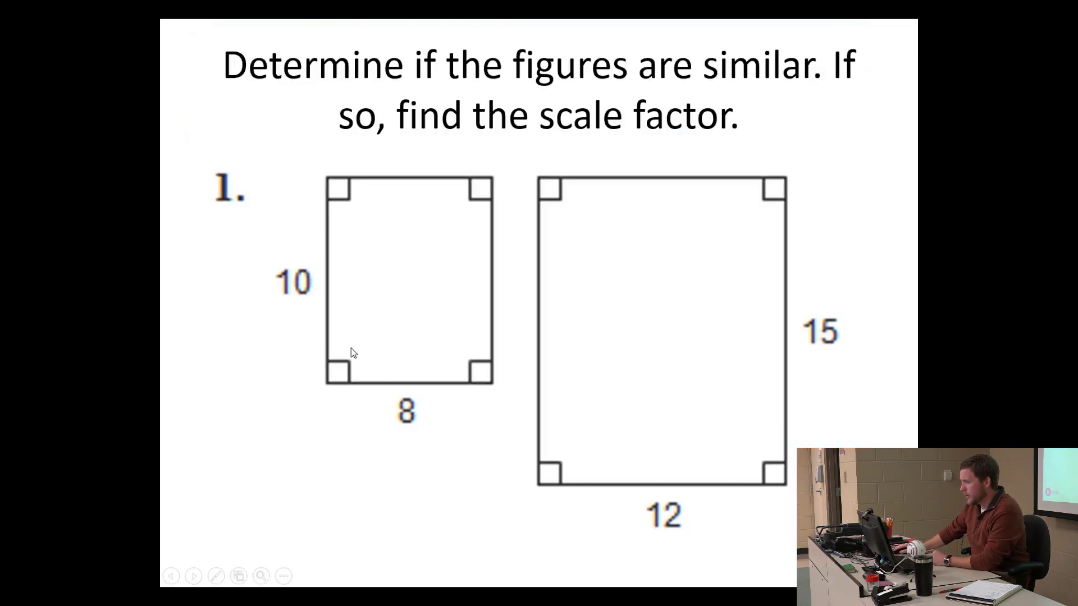
{"action": "key", "text": "Right"}
{"action": "key", "text": "Right"}
{"action": "key", "text": "Right"}
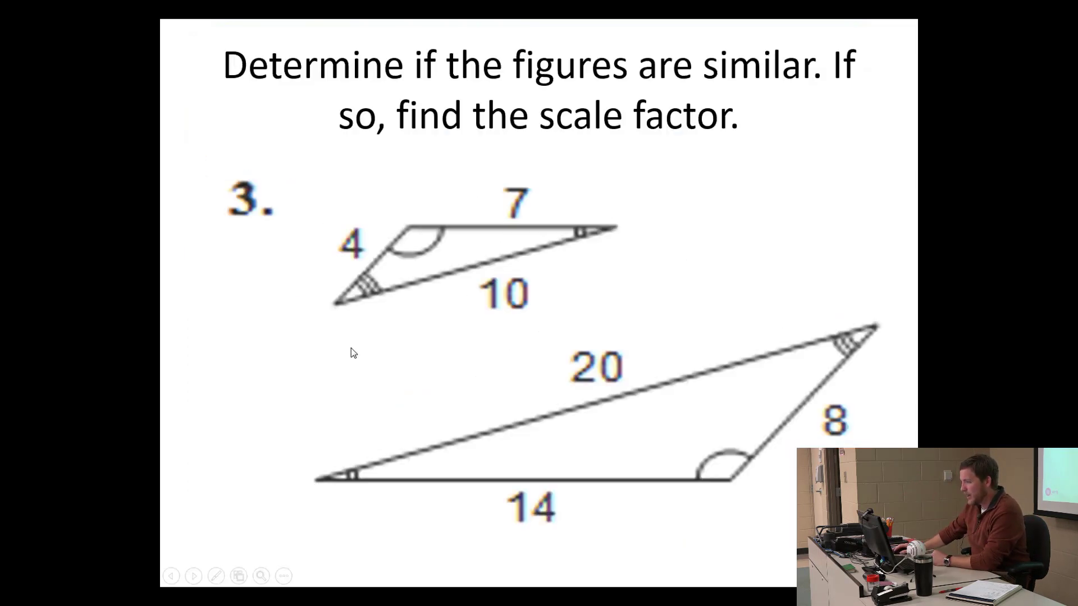
{"action": "key", "text": "Right"}
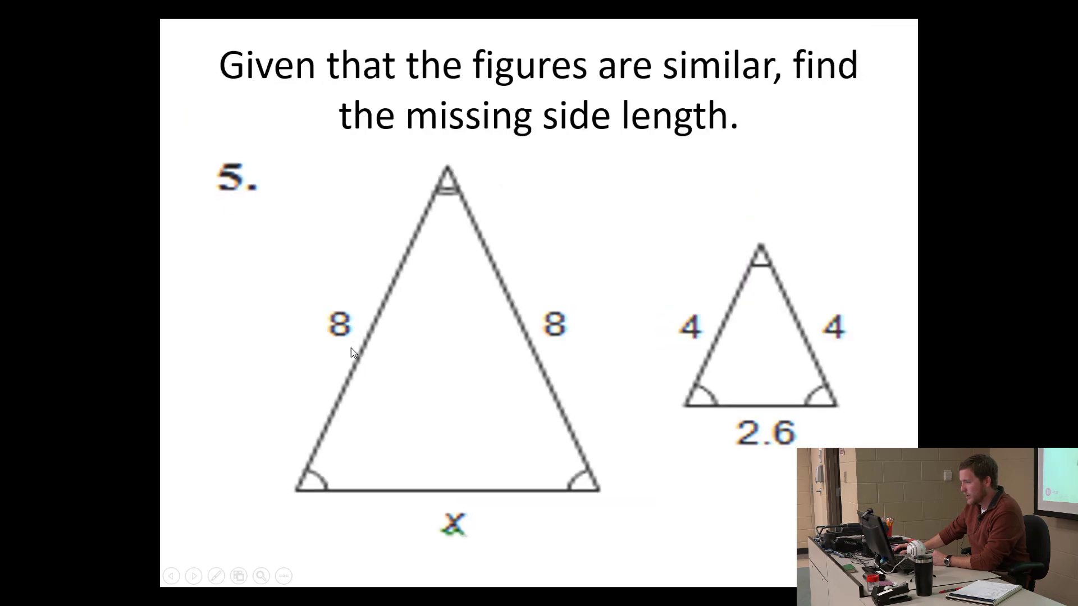
{"action": "key", "text": "Right"}
{"action": "key", "text": "Right"}
{"action": "key", "text": "Right"}
{"action": "key", "text": "Right"}
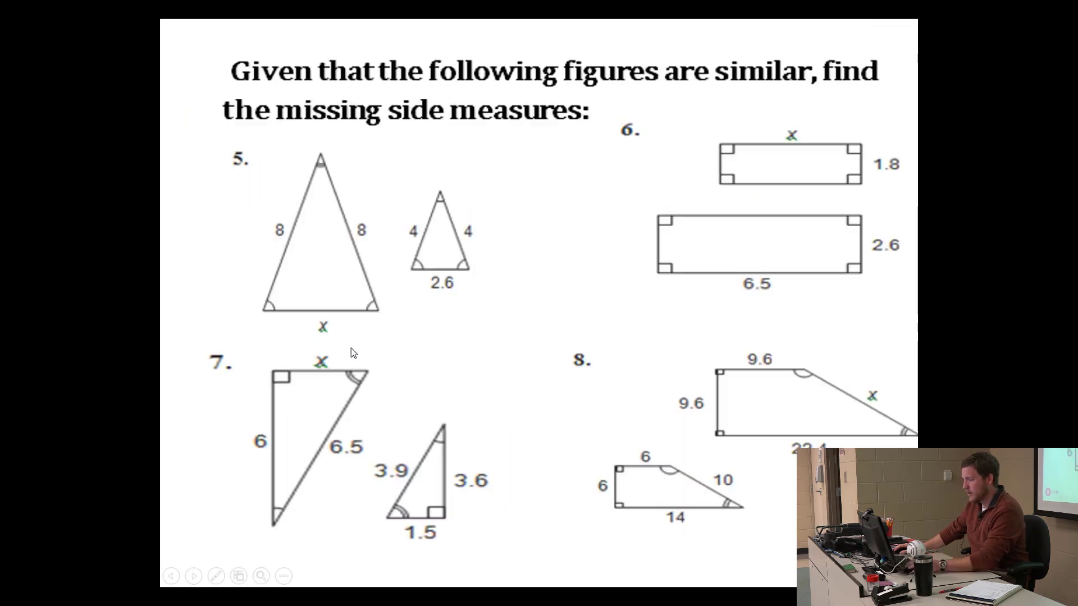
{"action": "key", "text": "Escape"}
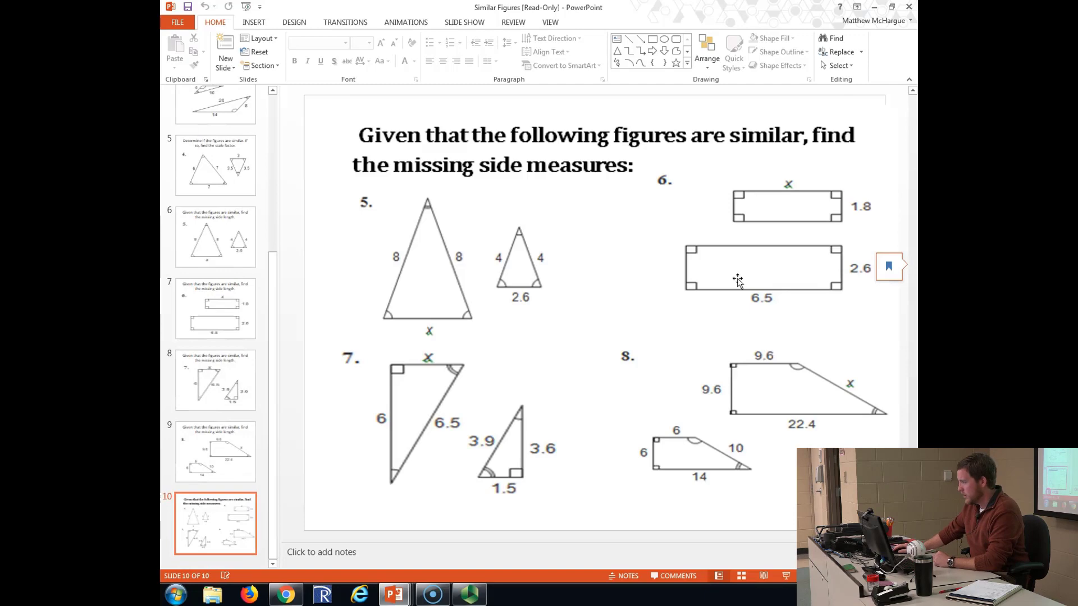
- Return to the Panopto recorder, stop the PowerPoint recording and upload it to the Topic 1 folder
{"action": "left_click", "coordinate": [473, 594]}
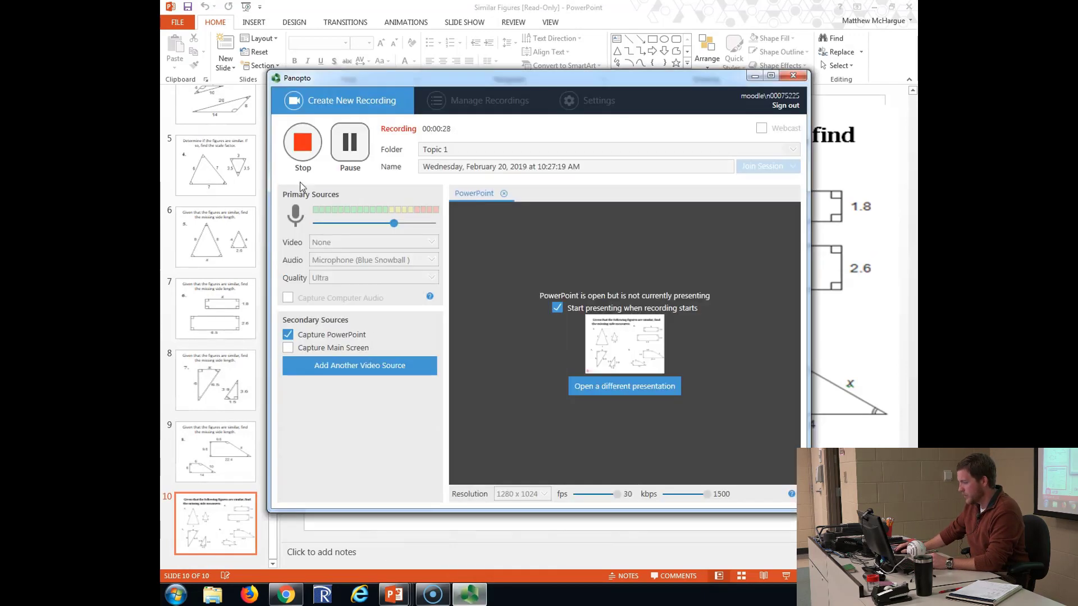
{"action": "left_click", "coordinate": [306, 142]}
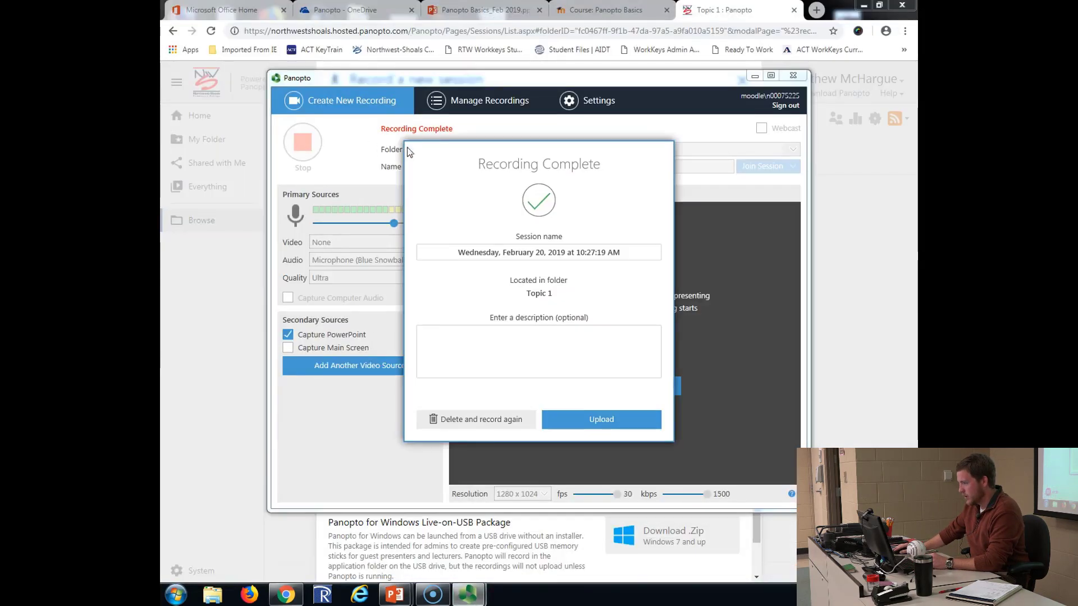
{"action": "left_click", "coordinate": [591, 421]}
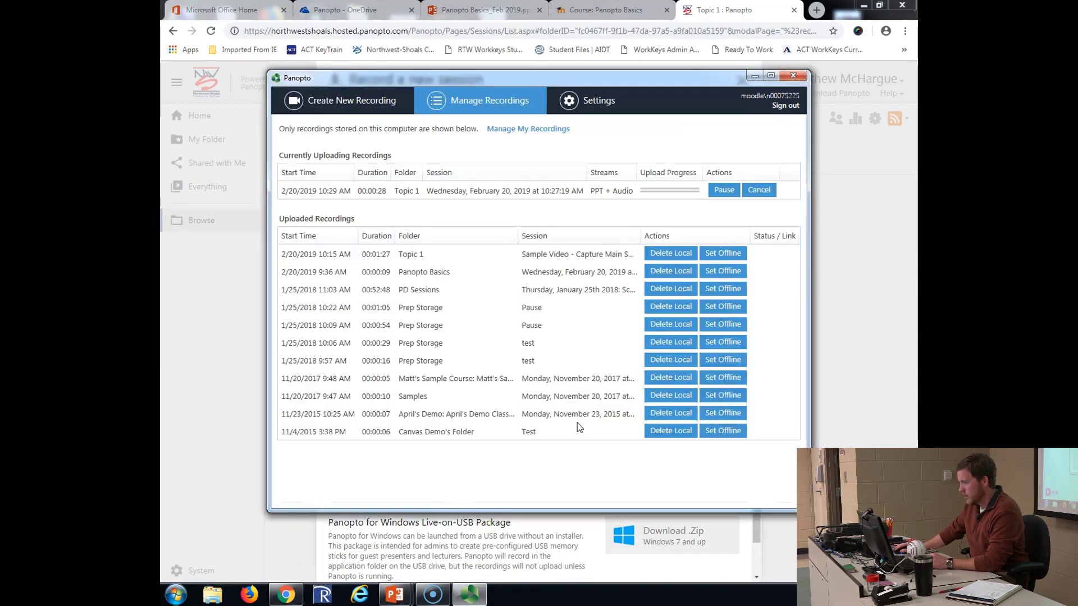
- View the uploaded recordings online, open the new PowerPoint session in the editor and move its playhead to about 0:07
{"action": "left_click", "coordinate": [511, 130]}
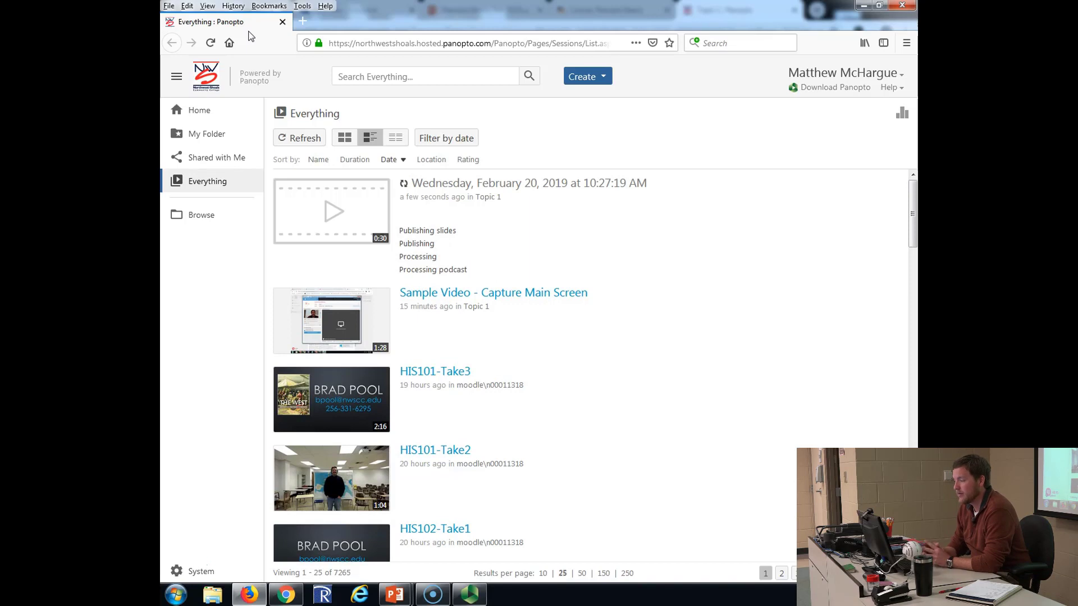
{"action": "mouse_move", "coordinate": [423, 235]}
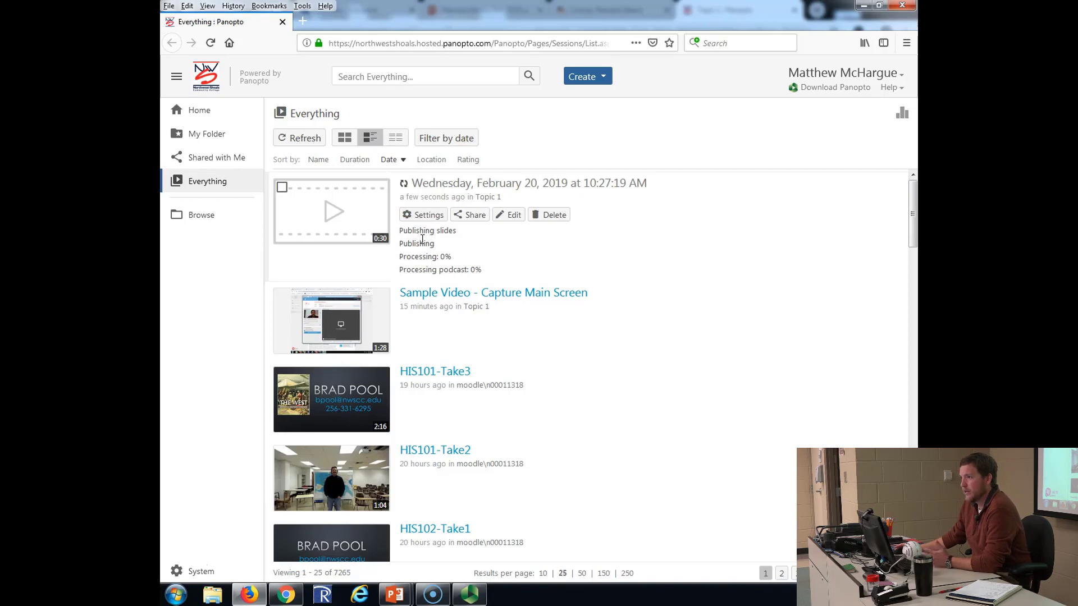
{"action": "left_click", "coordinate": [517, 216]}
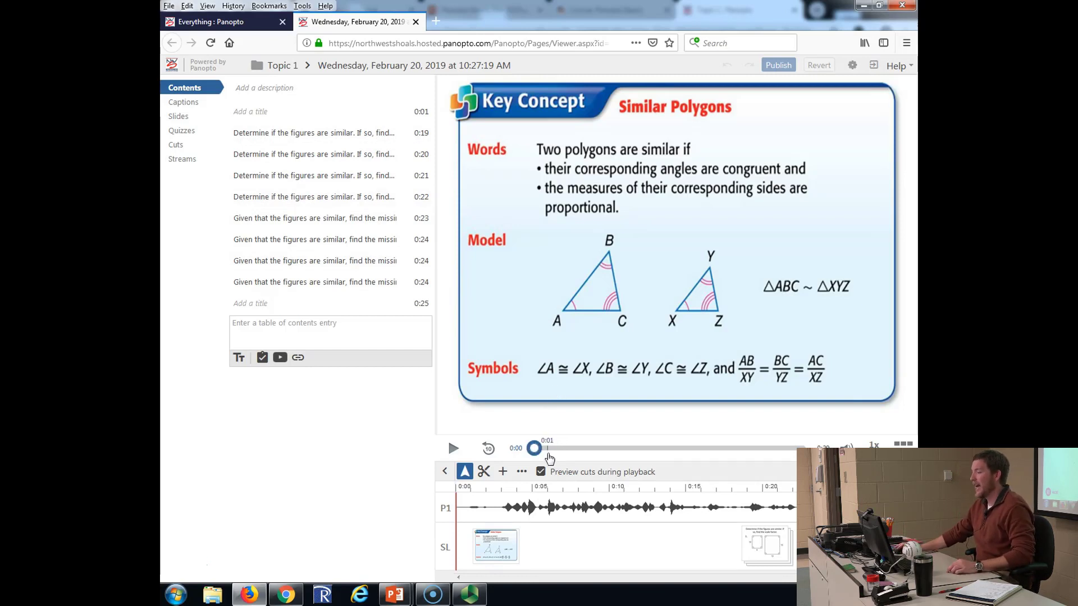
{"action": "left_click", "coordinate": [543, 448]}
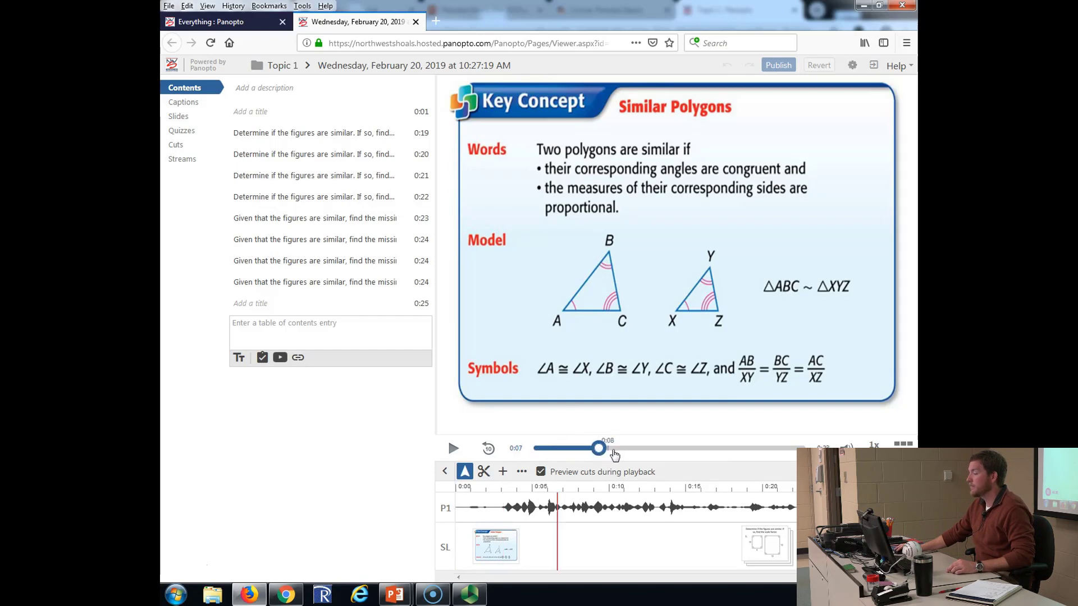
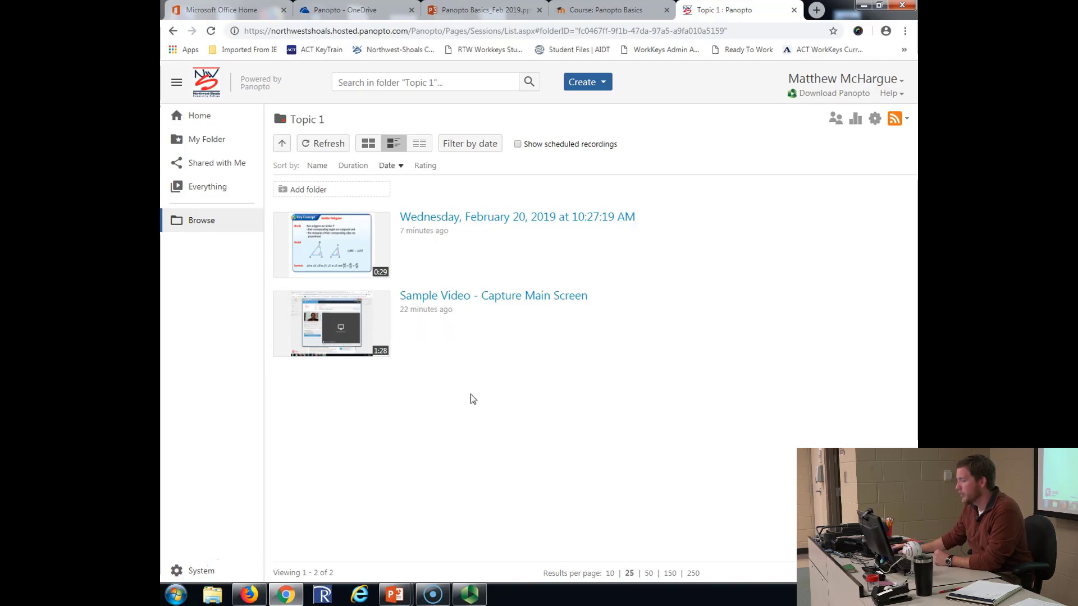
- Open the sharing options of the 10:27:19 AM recording in Topic 1 and copy its link
{"action": "mouse_move", "coordinate": [417, 269]}
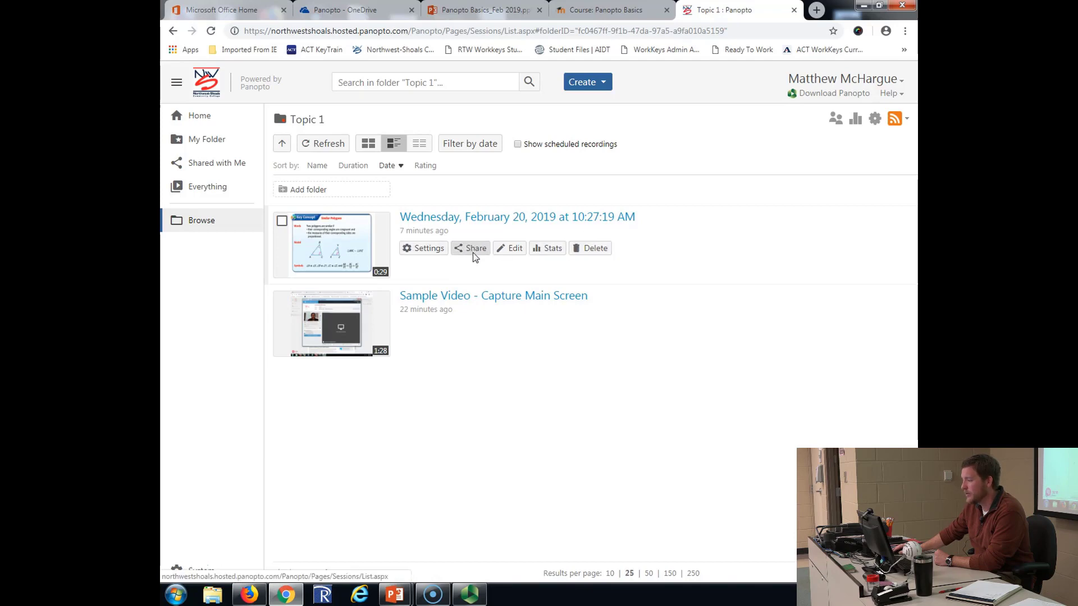
{"action": "left_click", "coordinate": [473, 253]}
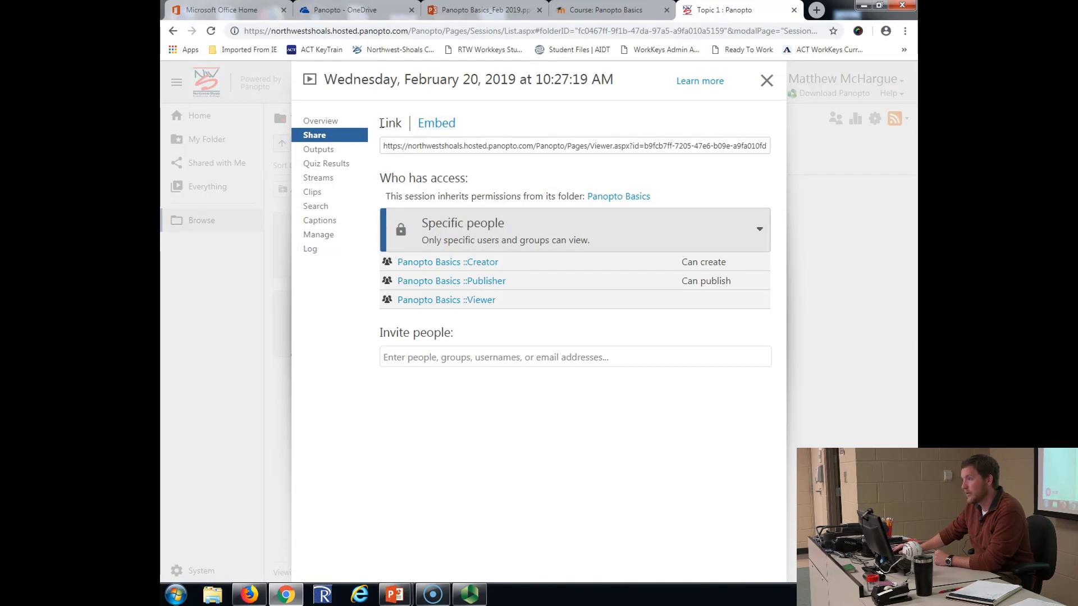
{"action": "left_click", "coordinate": [416, 145]}
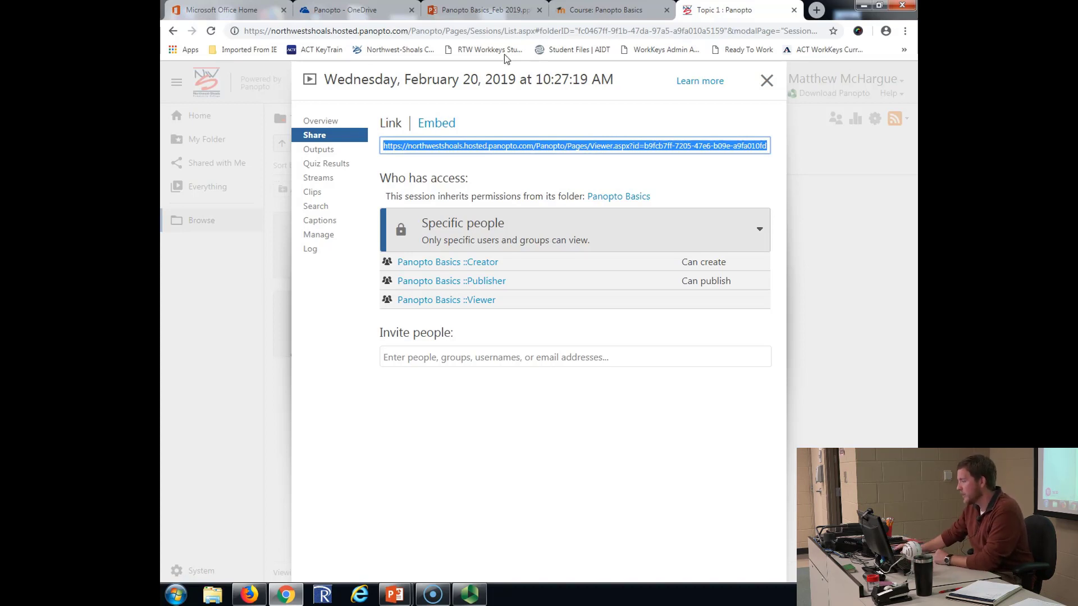
- Switch to the Moodle course and add a URL resource to the Link Videos section
{"action": "left_click", "coordinate": [605, 10]}
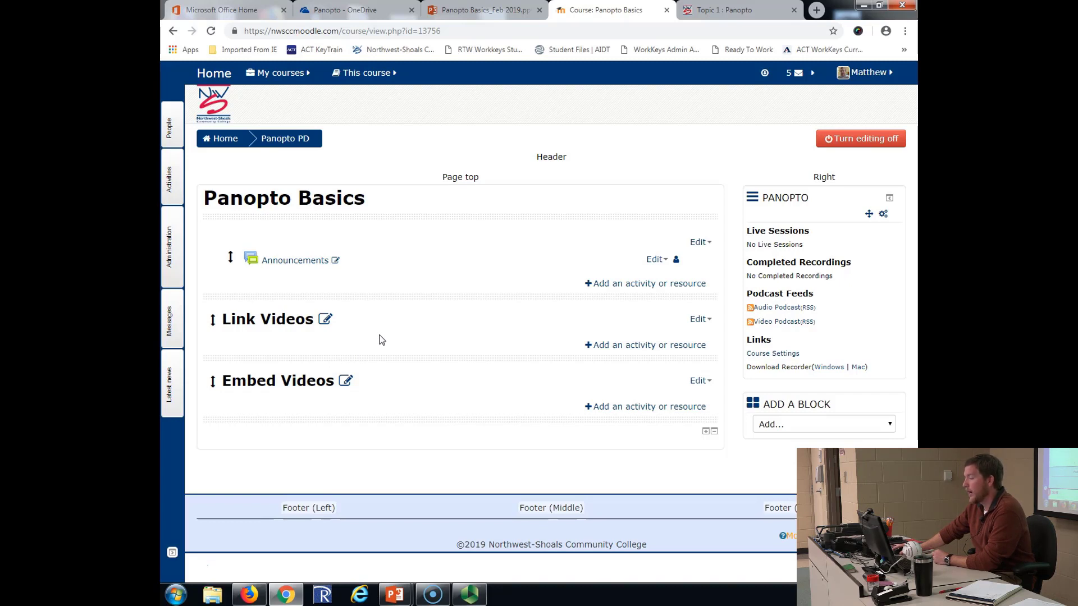
{"action": "left_click", "coordinate": [608, 348]}
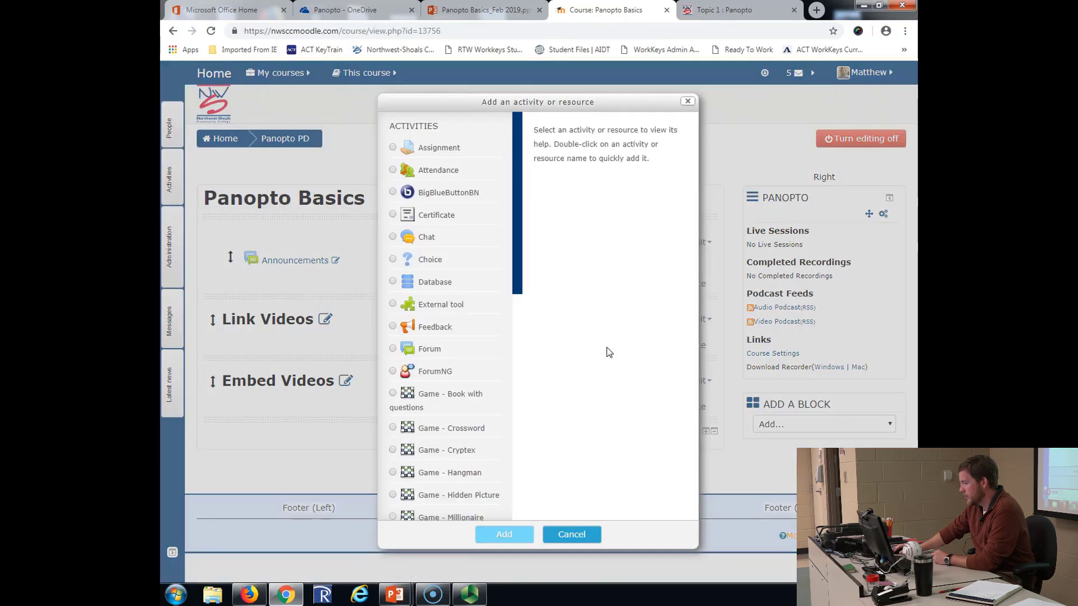
{"action": "left_click_drag", "start_coordinate": [519, 289], "coordinate": [528, 517]}
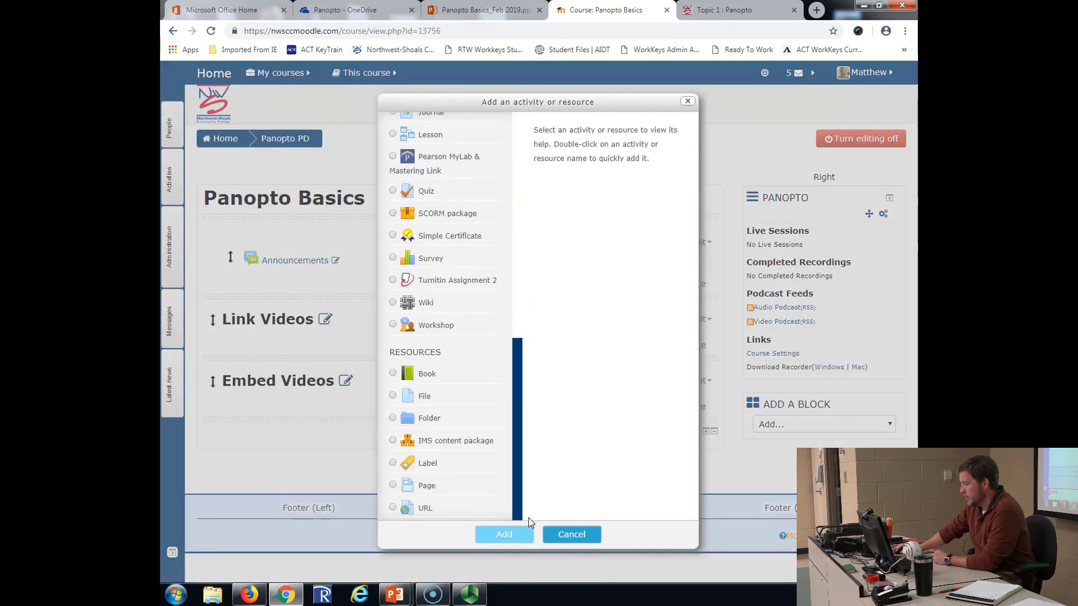
{"action": "left_click", "coordinate": [392, 509]}
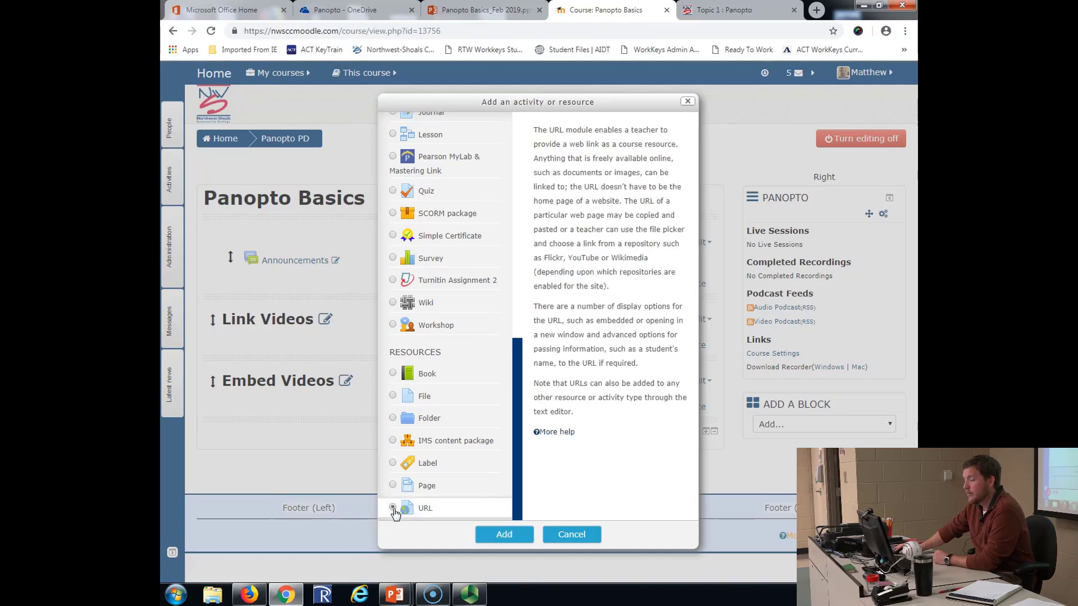
{"action": "left_click", "coordinate": [504, 535]}
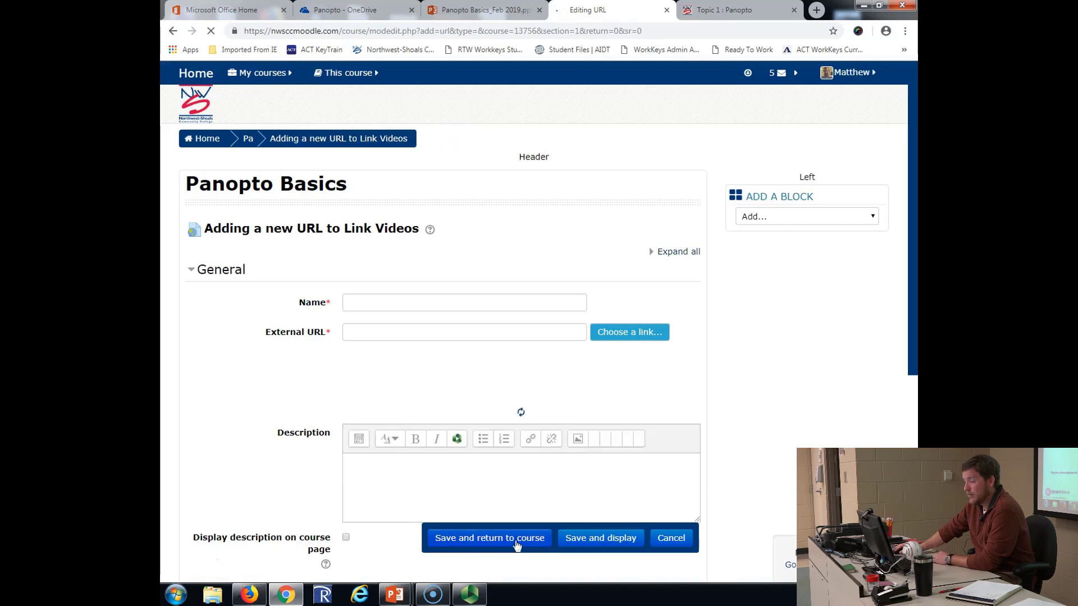
- Paste the copied recording link as the external URL and name the resource "Sample Video"
{"action": "left_click", "coordinate": [376, 333]}
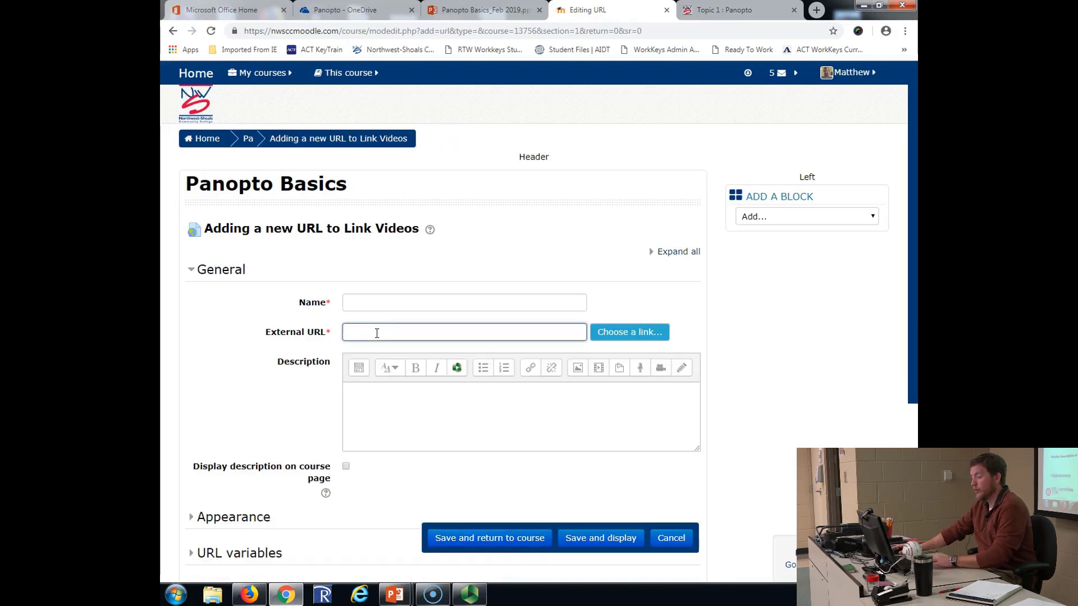
{"action": "key", "text": "ctrl+v"}
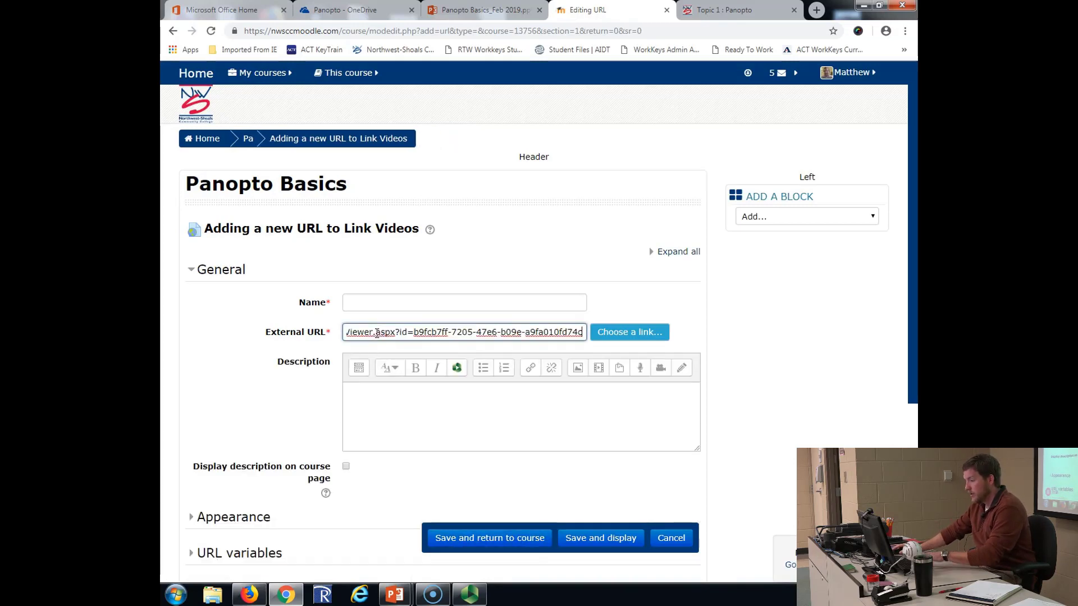
{"action": "left_click", "coordinate": [413, 303]}
{"action": "type", "text": "Sample Vide"}
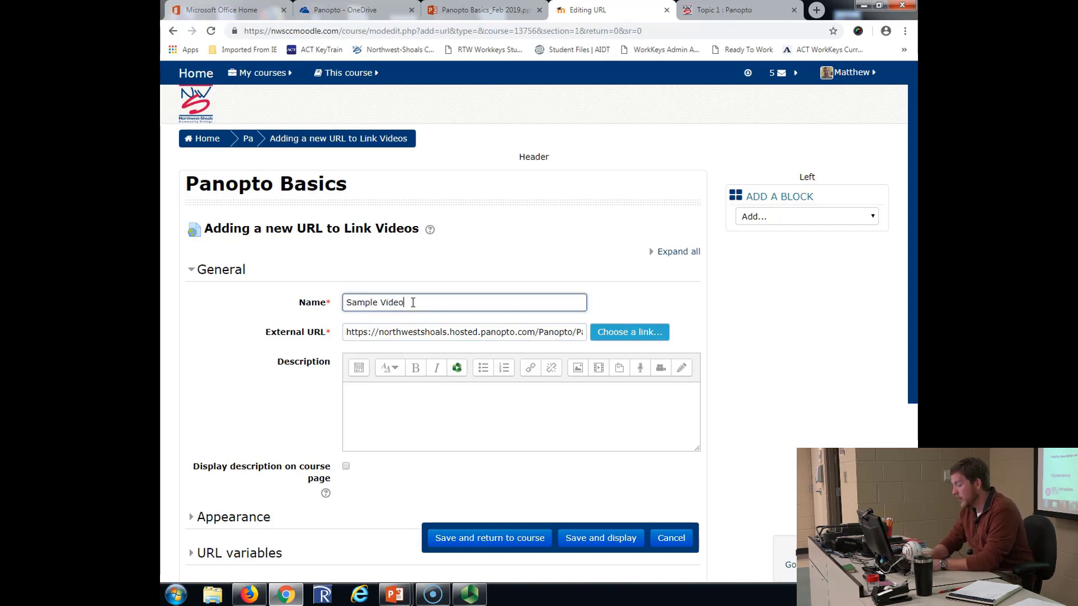
{"action": "type", "text": "o"}
- Save the URL resource to the course and test its link by opening the recording, returning to the course page
{"action": "scroll", "coordinate": [234, 318], "scroll_direction": "down", "scroll_amount": 2}
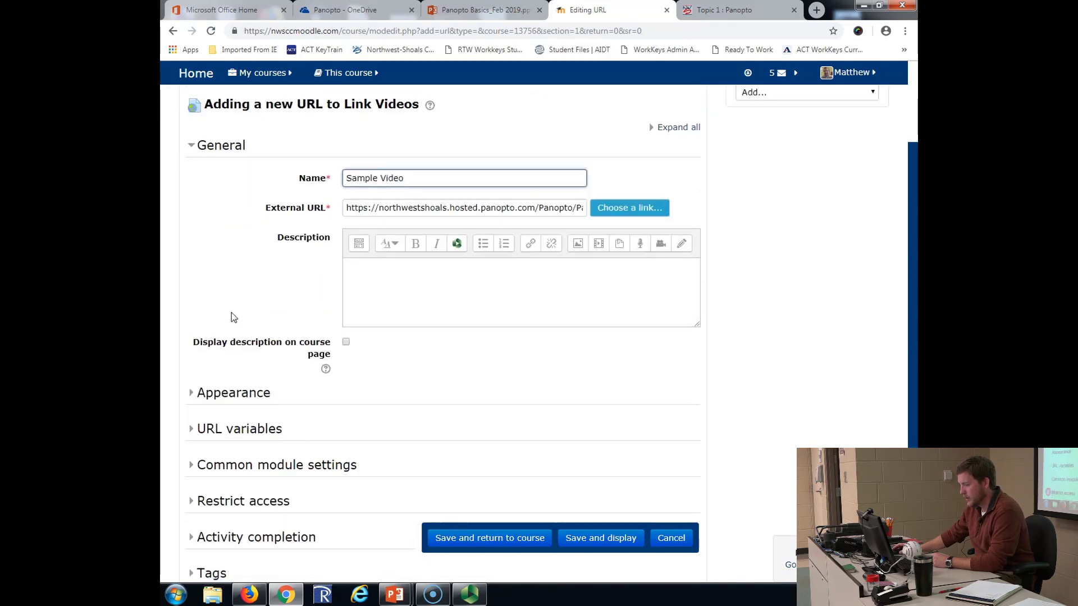
{"action": "scroll", "coordinate": [234, 318], "scroll_direction": "down", "scroll_amount": 2}
{"action": "left_click", "coordinate": [221, 282]}
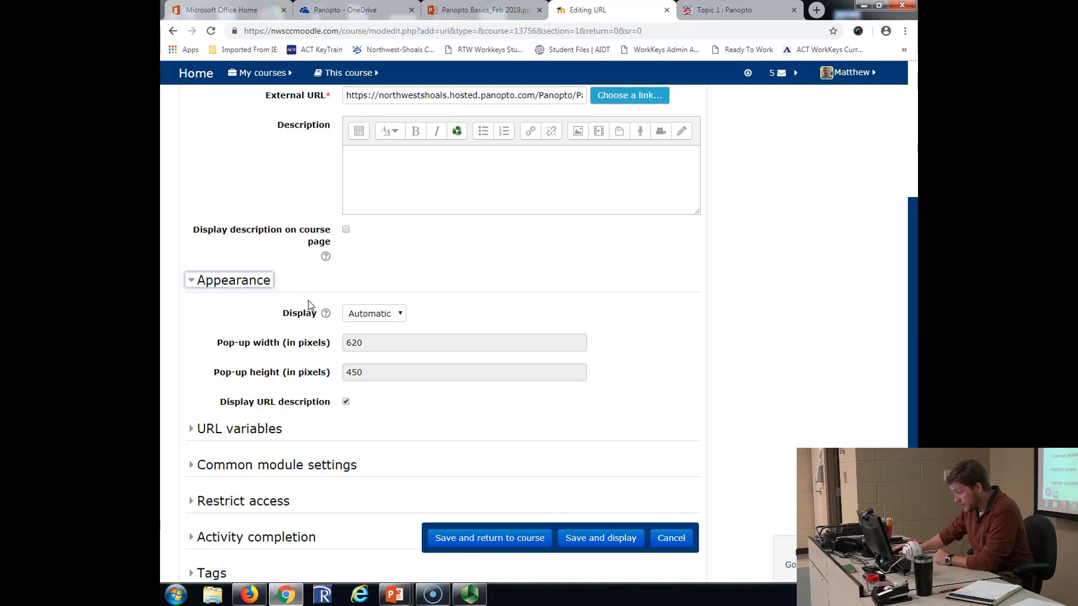
{"action": "left_click", "coordinate": [235, 288]}
{"action": "scroll", "coordinate": [239, 297], "scroll_direction": "up", "scroll_amount": 1}
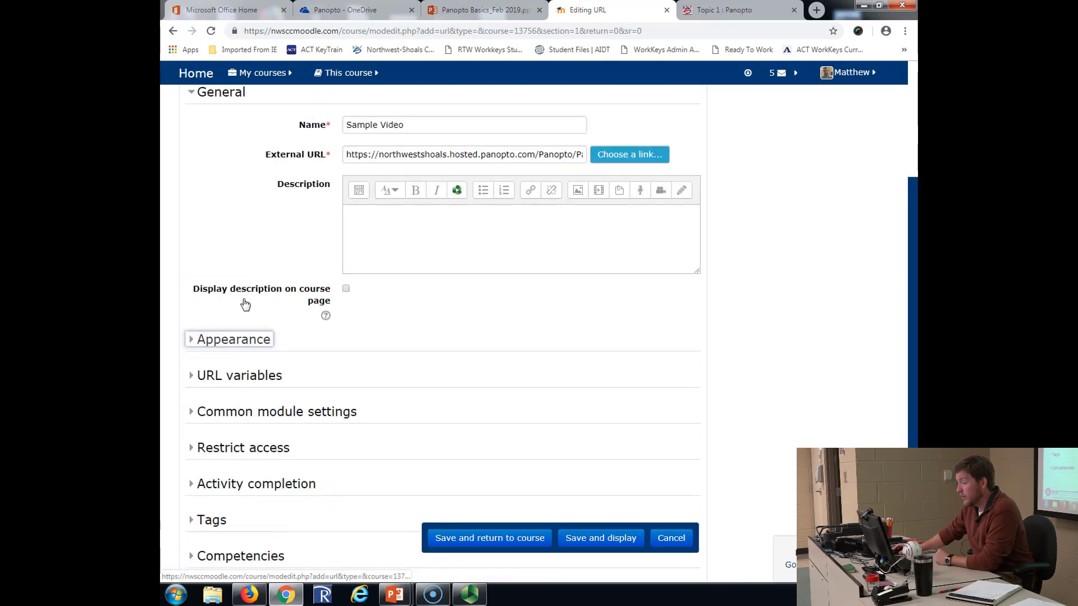
{"action": "left_click", "coordinate": [490, 538]}
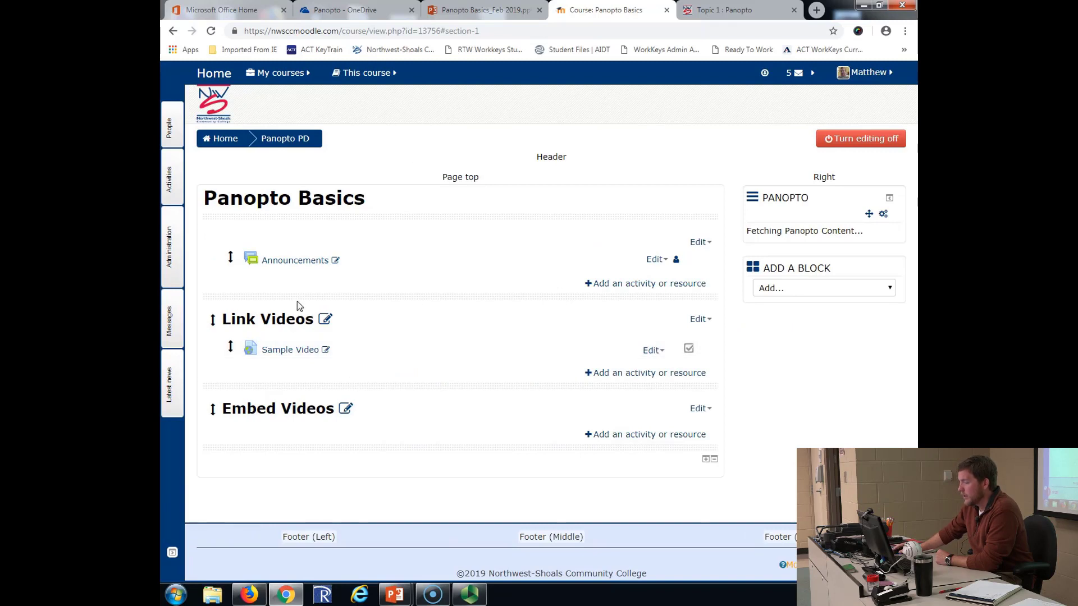
{"action": "left_click", "coordinate": [281, 356]}
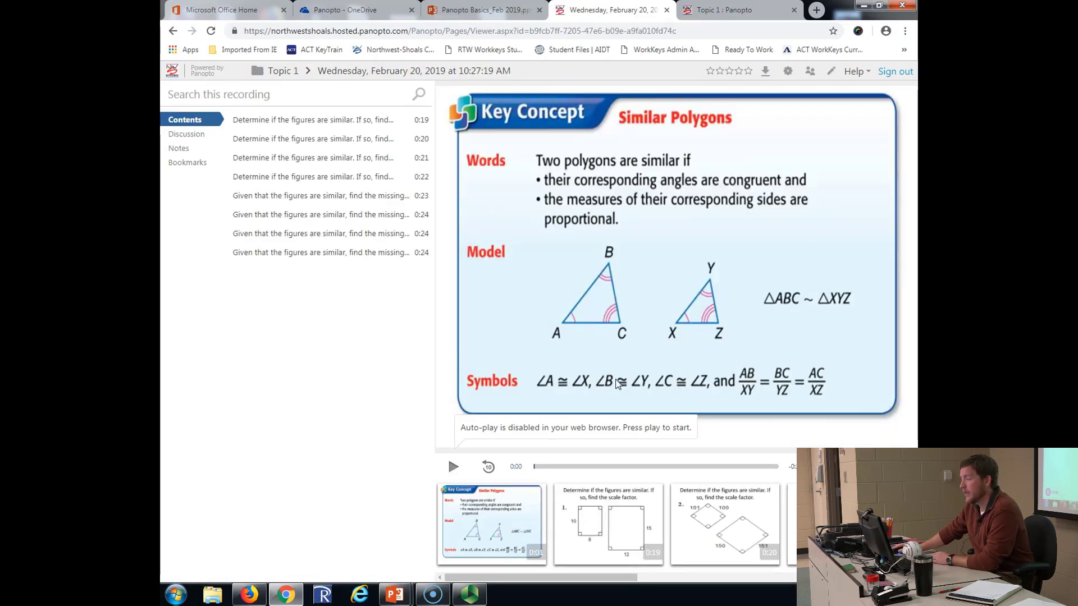
{"action": "left_click", "coordinate": [174, 32]}
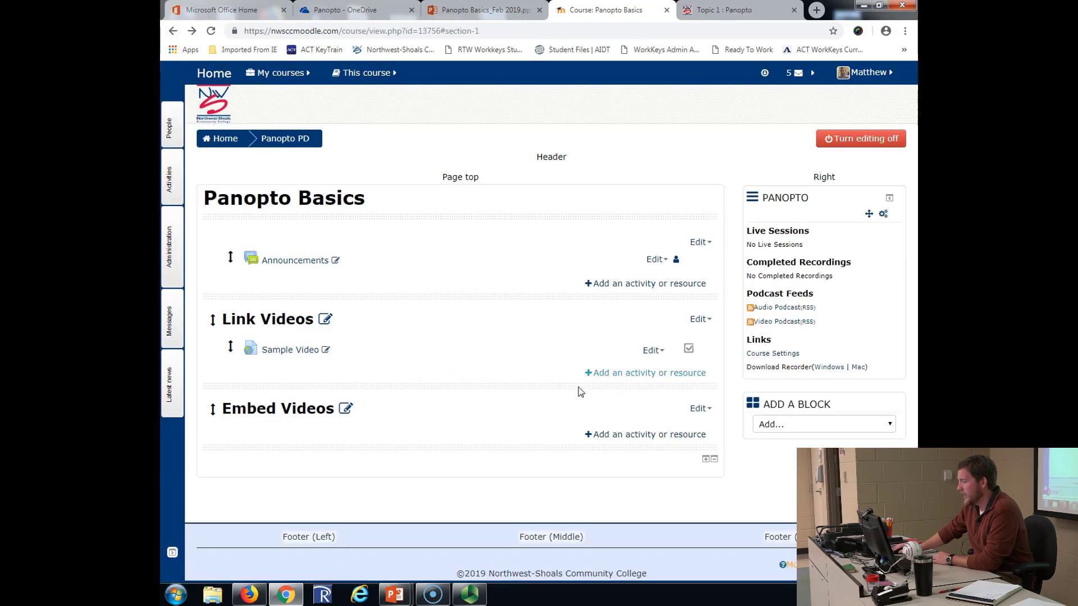
- Add a label to the Link Videos section with the text "Sample Video"
{"action": "left_click", "coordinate": [617, 379]}
{"action": "left_click_drag", "start_coordinate": [519, 219], "coordinate": [531, 451]}
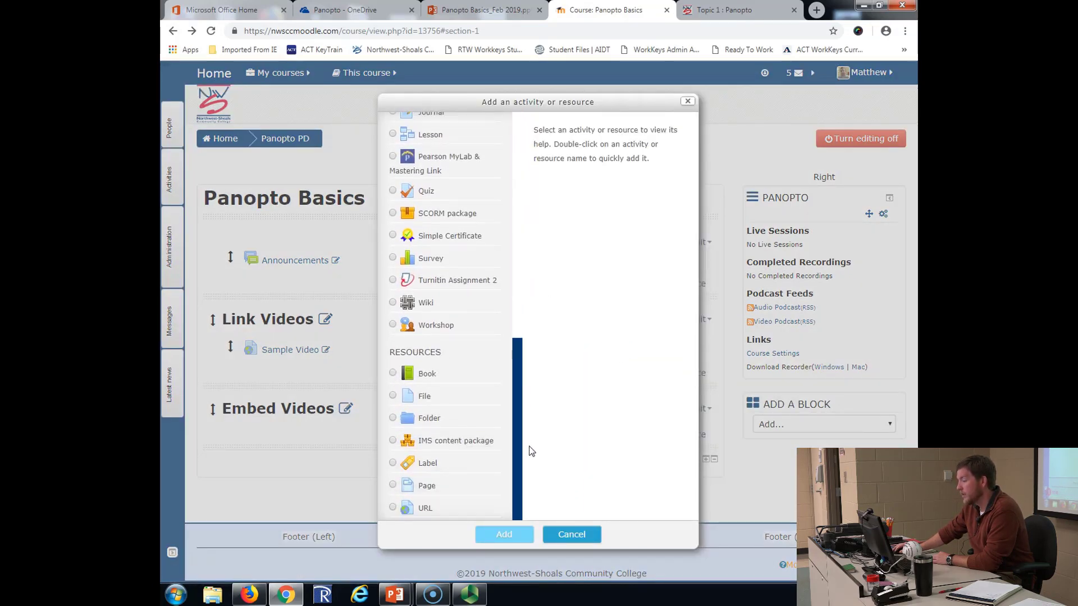
{"action": "left_click", "coordinate": [393, 466]}
{"action": "left_click", "coordinate": [508, 541]}
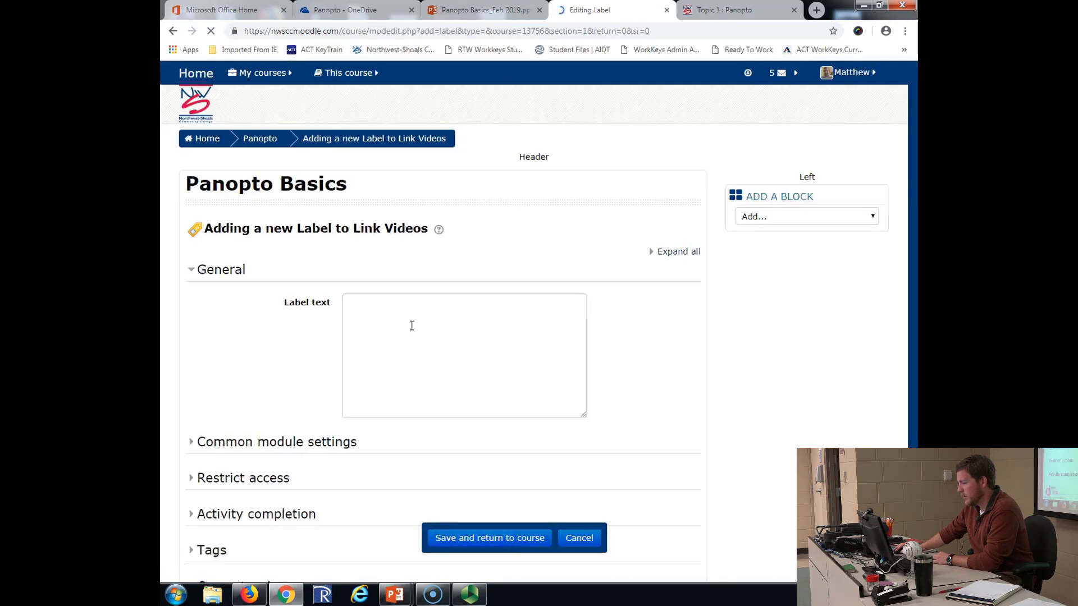
{"action": "left_click", "coordinate": [372, 352]}
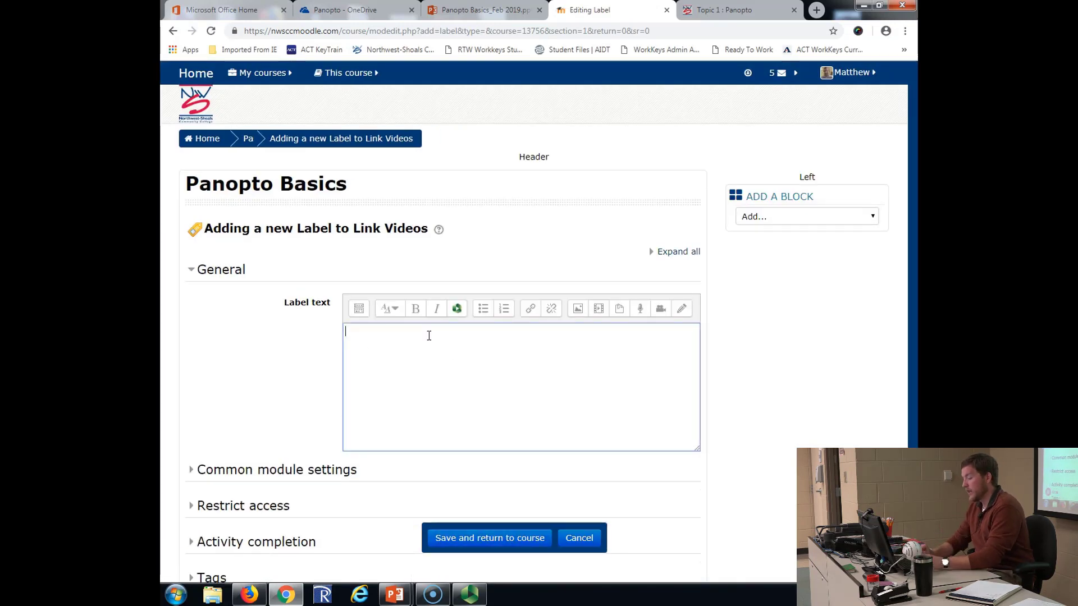
{"action": "type", "text": "Sample Video"}
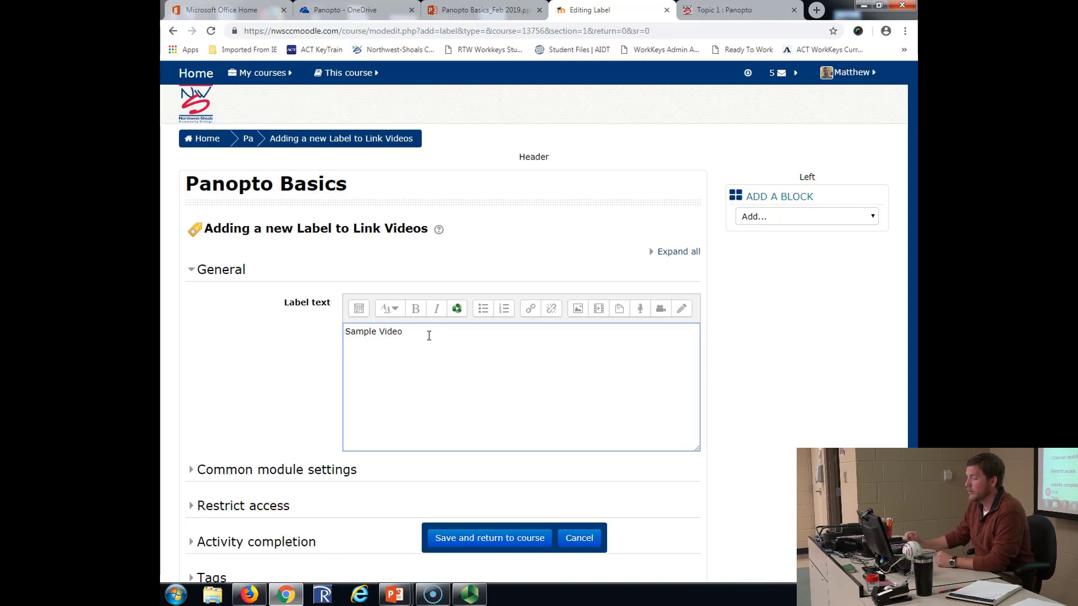
- Link the "Sample Video" label text to the copied recording URL, set to open in a new window
{"action": "left_click_drag", "start_coordinate": [429, 335], "coordinate": [341, 329]}
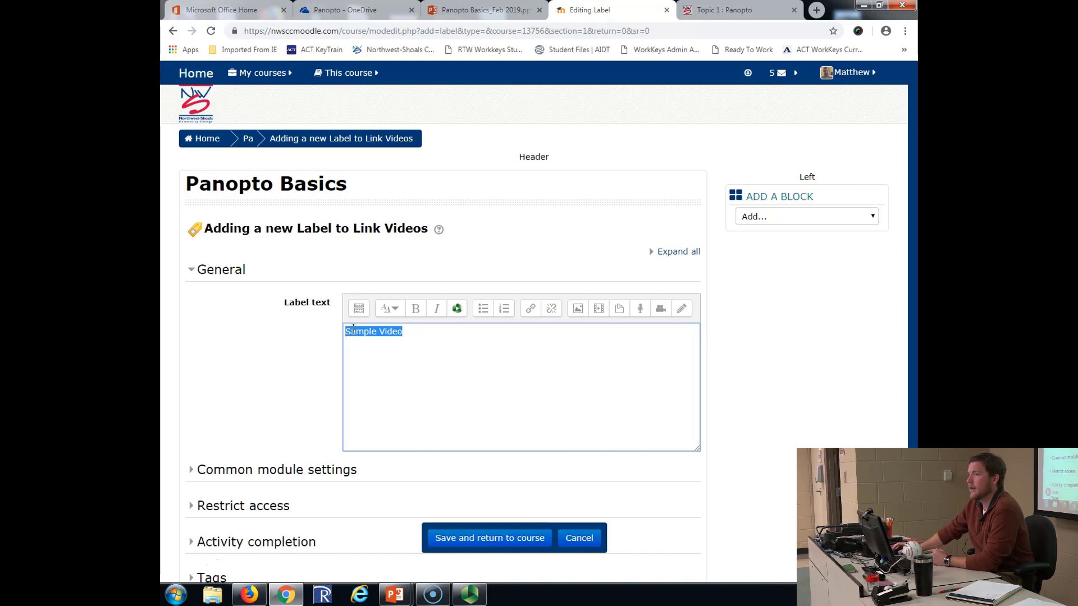
{"action": "left_click", "coordinate": [425, 373]}
{"action": "left_click_drag", "start_coordinate": [403, 334], "coordinate": [347, 331]}
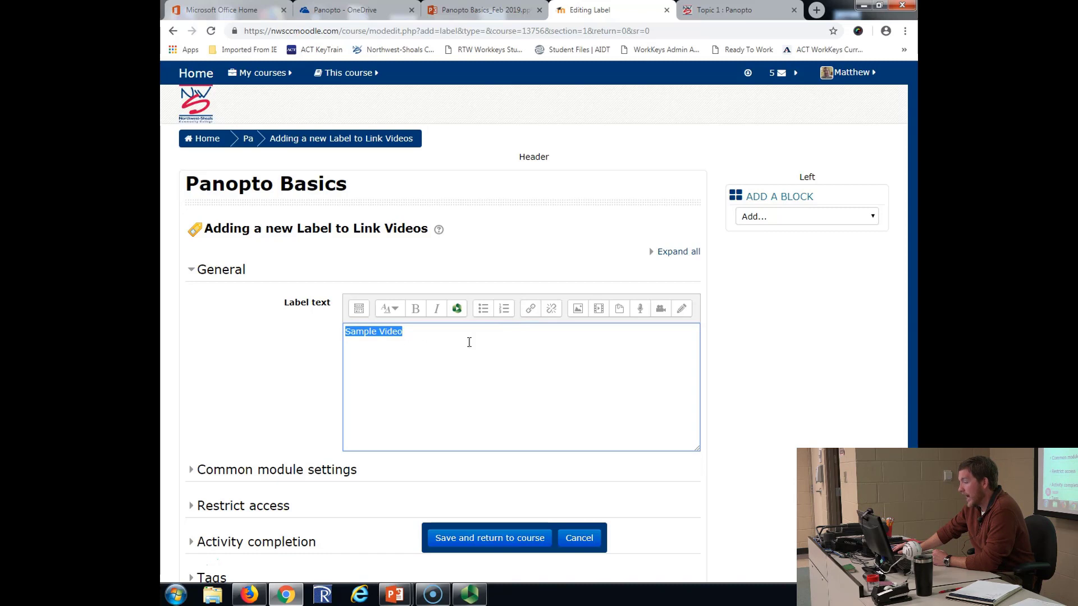
{"action": "left_click", "coordinate": [530, 310]}
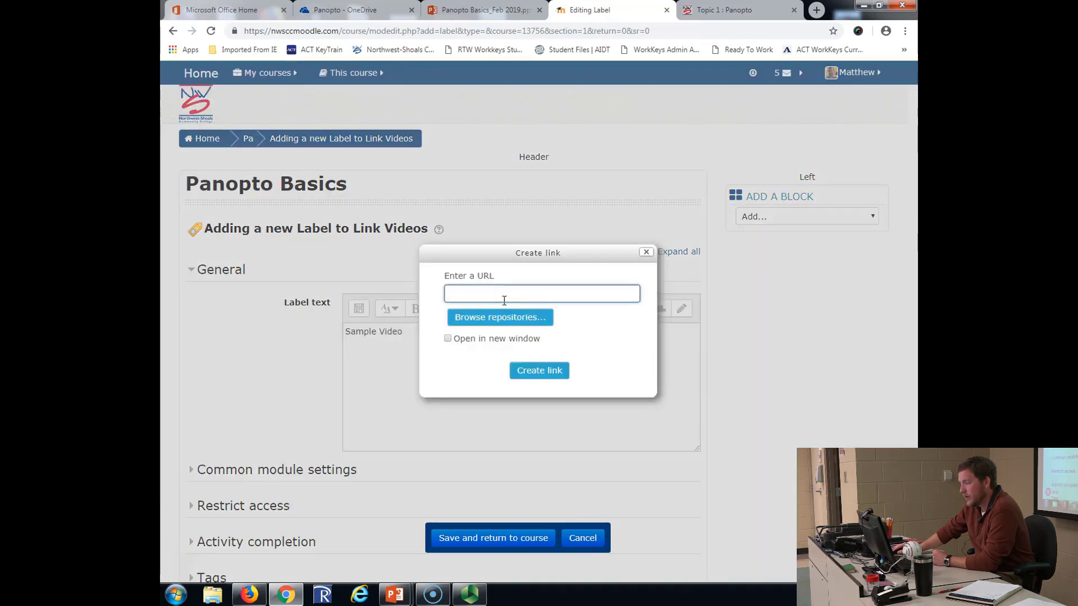
{"action": "key", "text": "ctrl+v"}
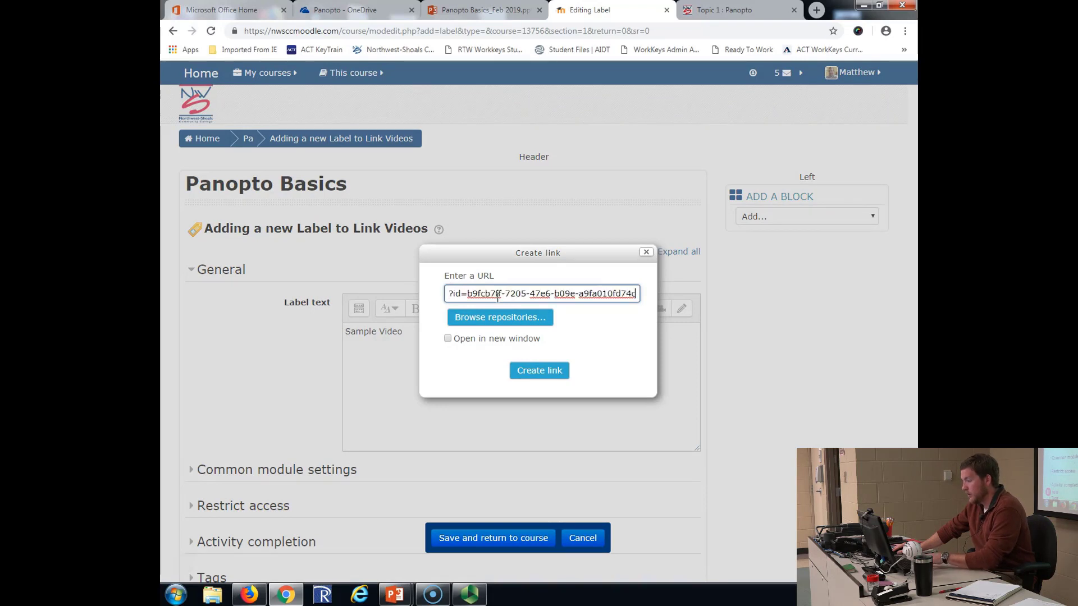
{"action": "left_click", "coordinate": [461, 341]}
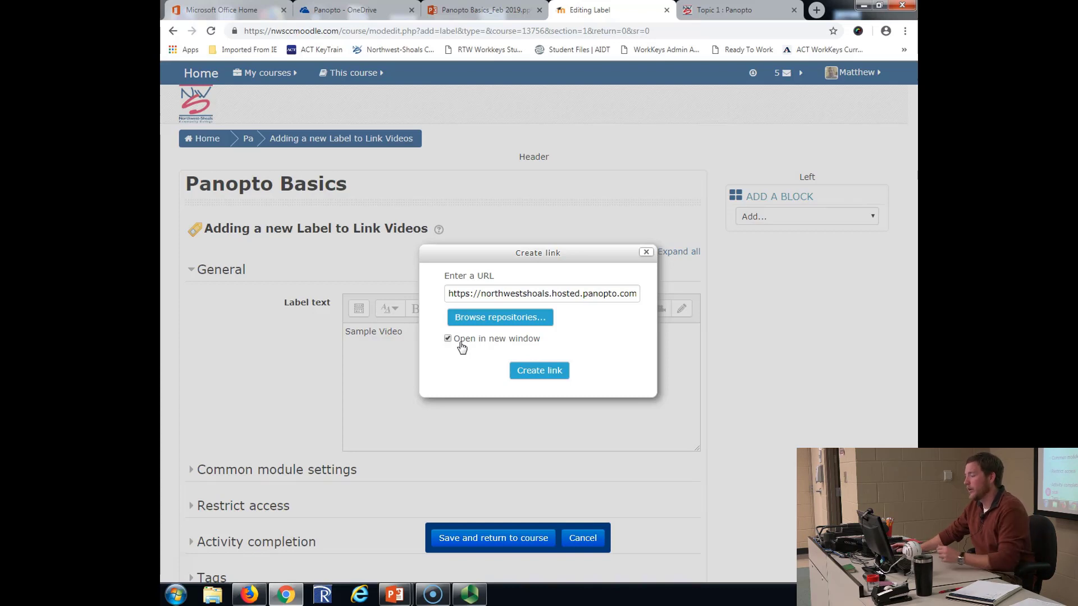
{"action": "left_click", "coordinate": [525, 374]}
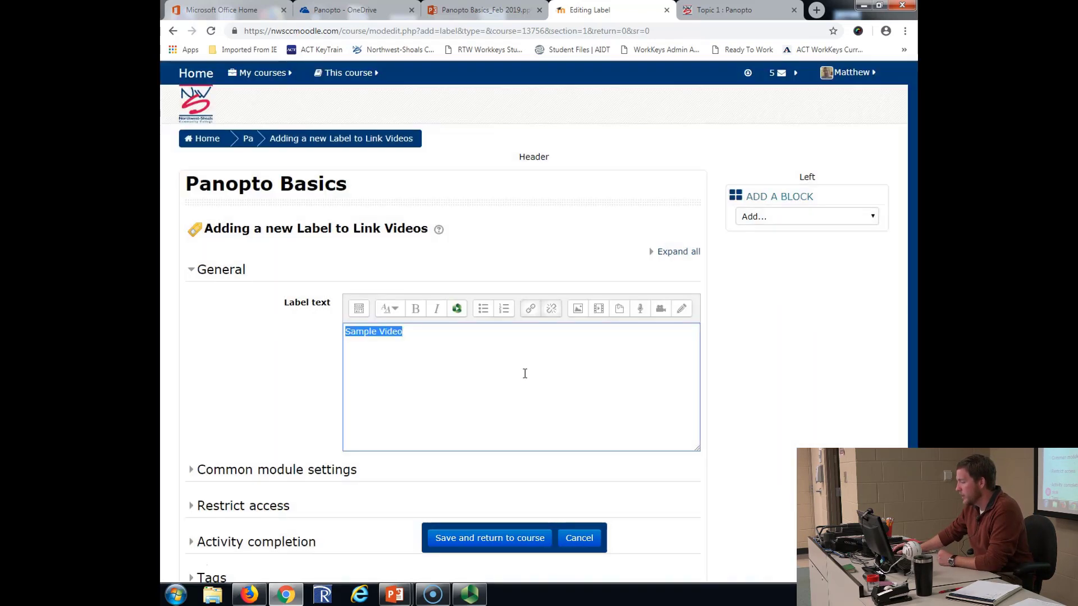
- Apply a heading style to the linked "Sample Video" label text and save it to the course
{"action": "left_click", "coordinate": [426, 339]}
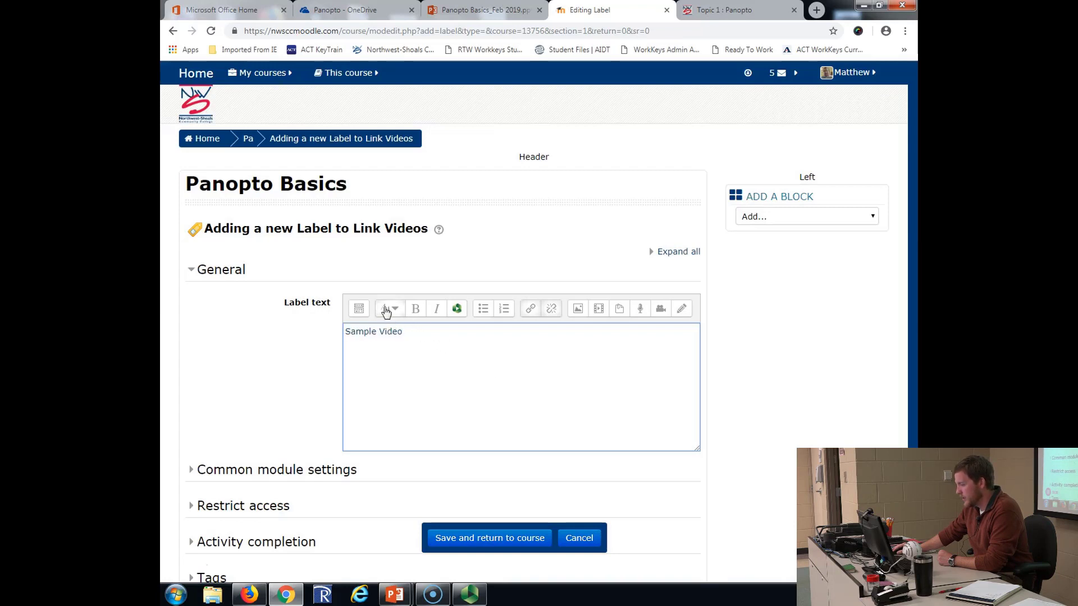
{"action": "left_click_drag", "start_coordinate": [419, 332], "coordinate": [389, 331]}
{"action": "left_click", "coordinate": [433, 331]}
{"action": "left_click", "coordinate": [388, 309]}
{"action": "left_click", "coordinate": [413, 344]}
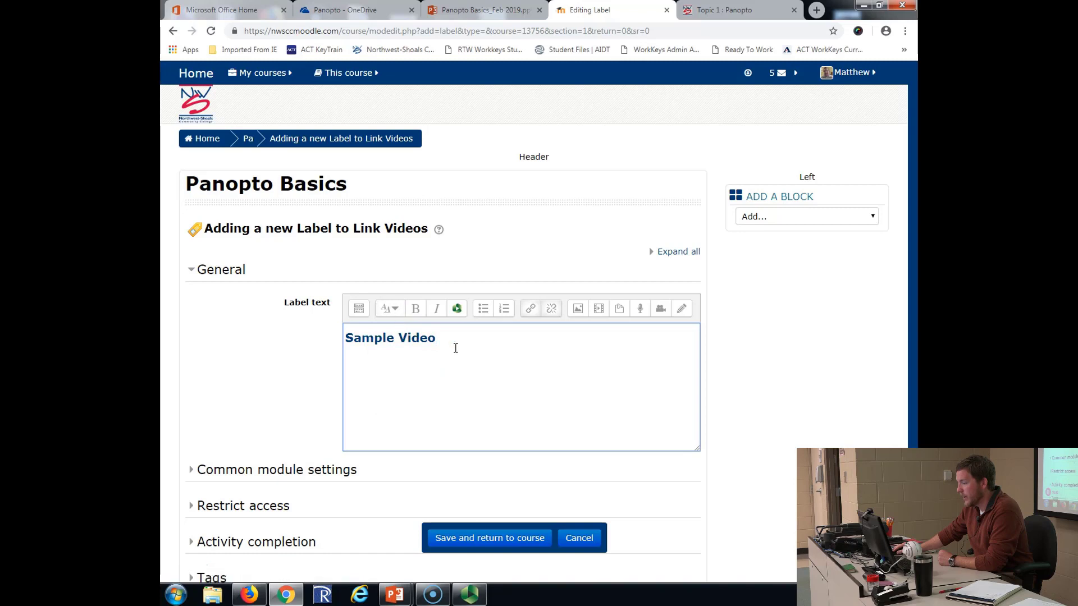
{"action": "left_click", "coordinate": [496, 540]}
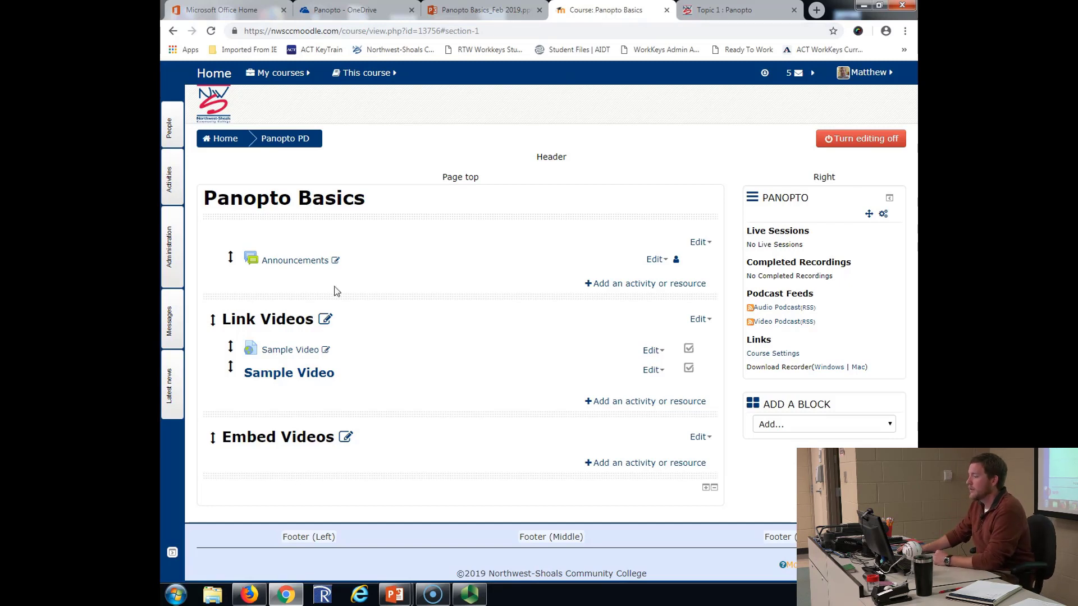
- Test the label link and the URL resource in Link Videos, returning to the course page after each
{"action": "left_click", "coordinate": [308, 381]}
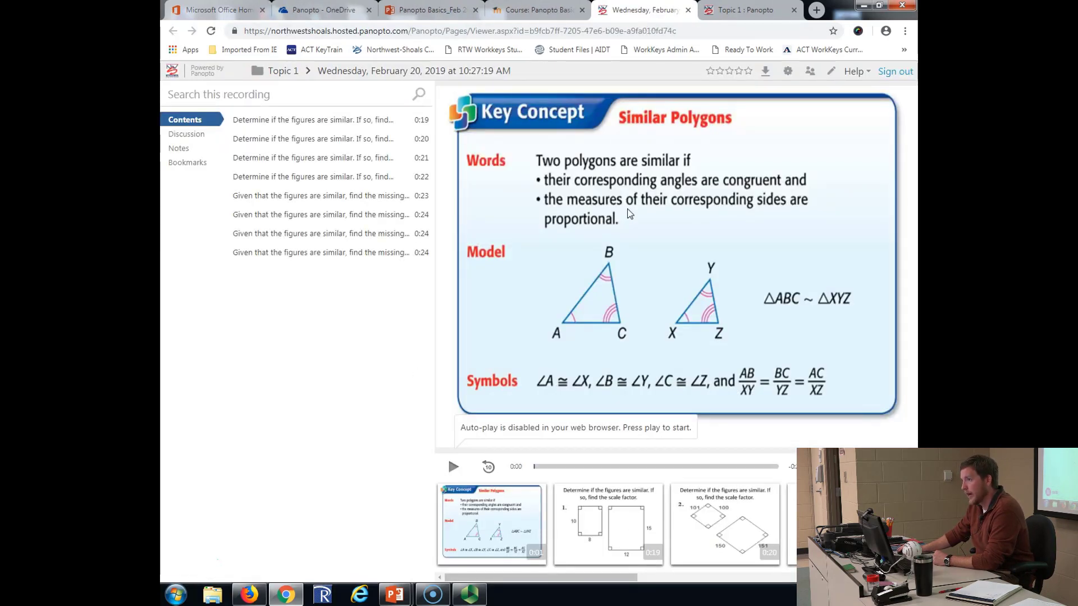
{"action": "left_click", "coordinate": [689, 10]}
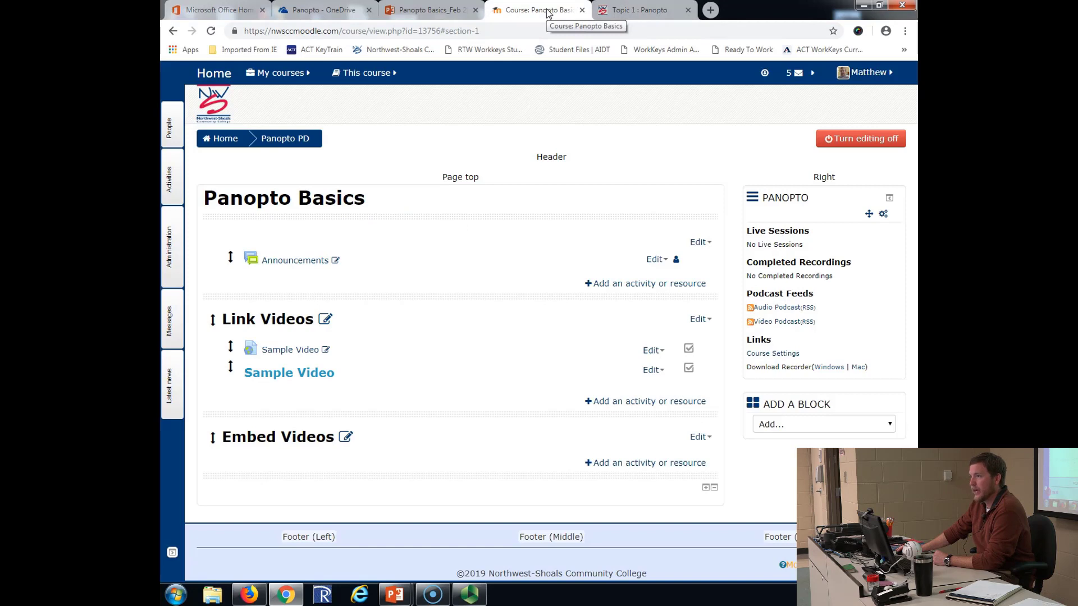
{"action": "left_click", "coordinate": [306, 351]}
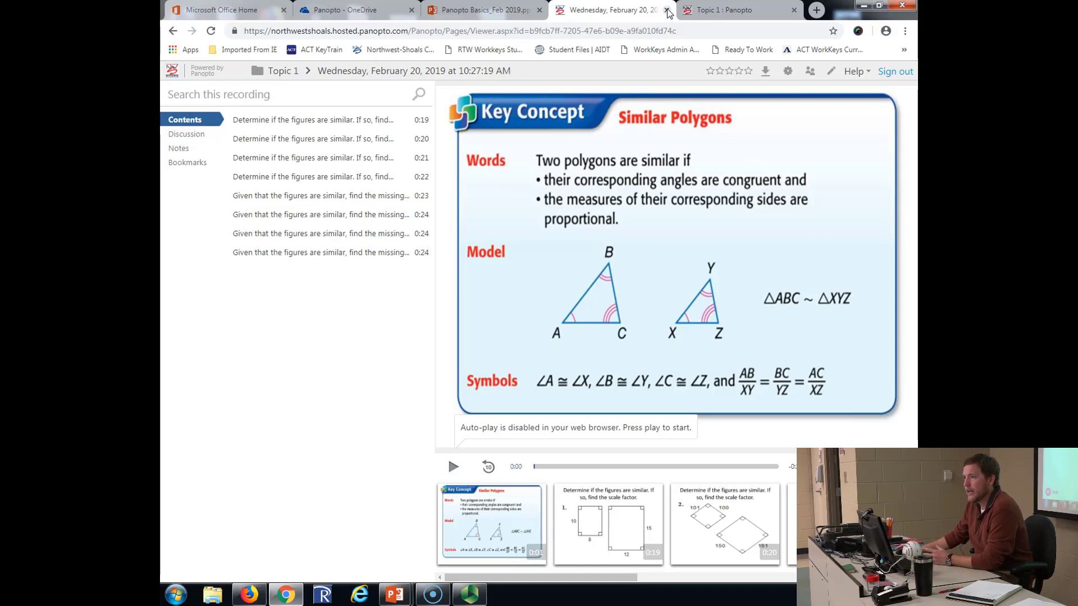
{"action": "left_click", "coordinate": [172, 32]}
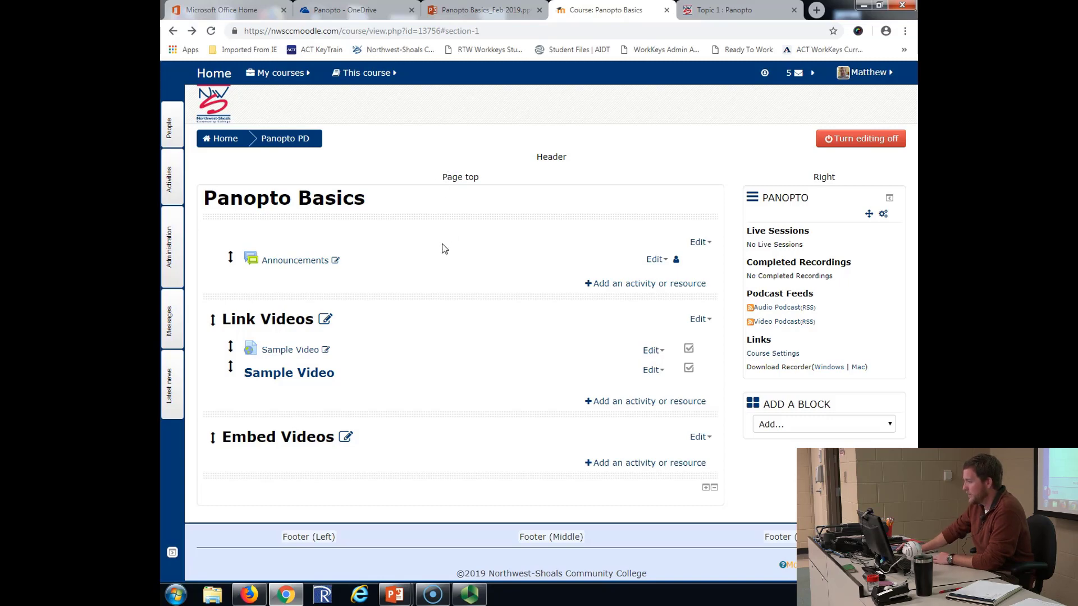
- Copy the embed code of the 10:27:19 AM recording from its Panopto sharing options and return to the Moodle course
{"action": "left_click", "coordinate": [708, 8]}
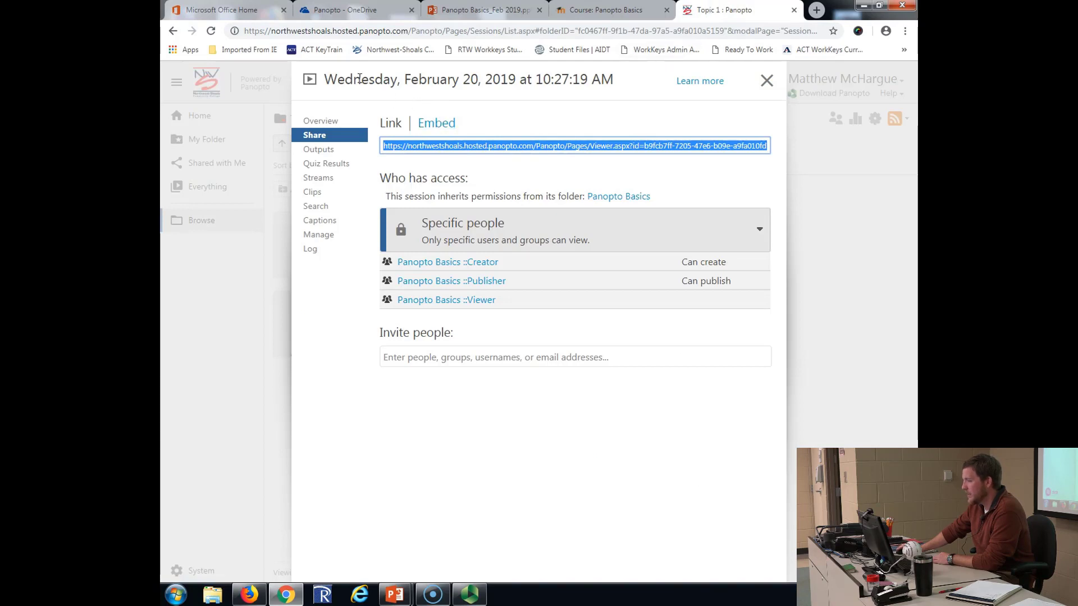
{"action": "left_click", "coordinate": [437, 123]}
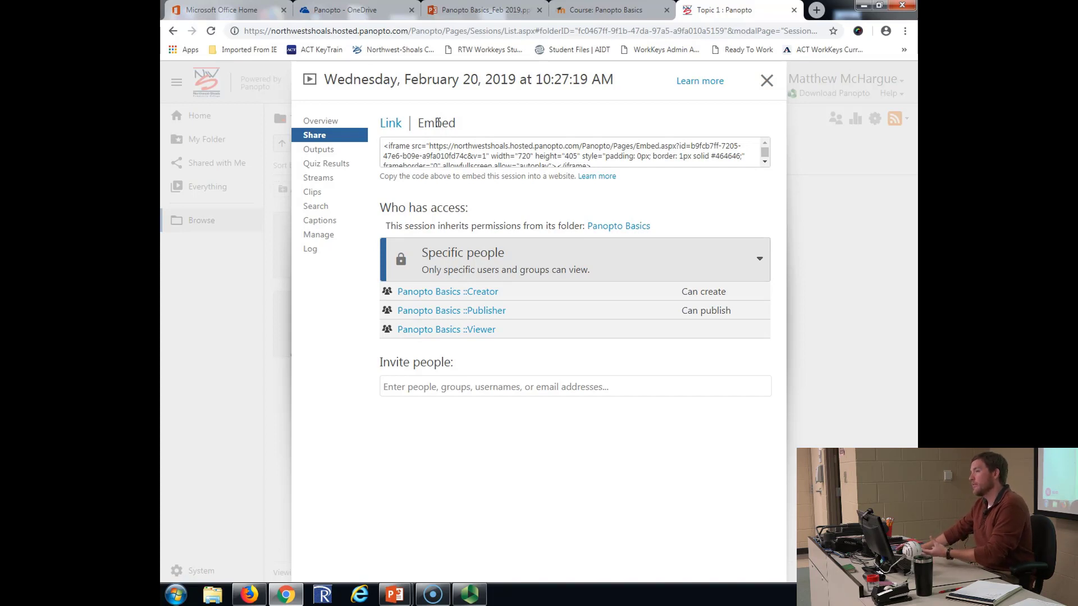
{"action": "left_click", "coordinate": [402, 147]}
{"action": "key", "text": "ctrl+c"}
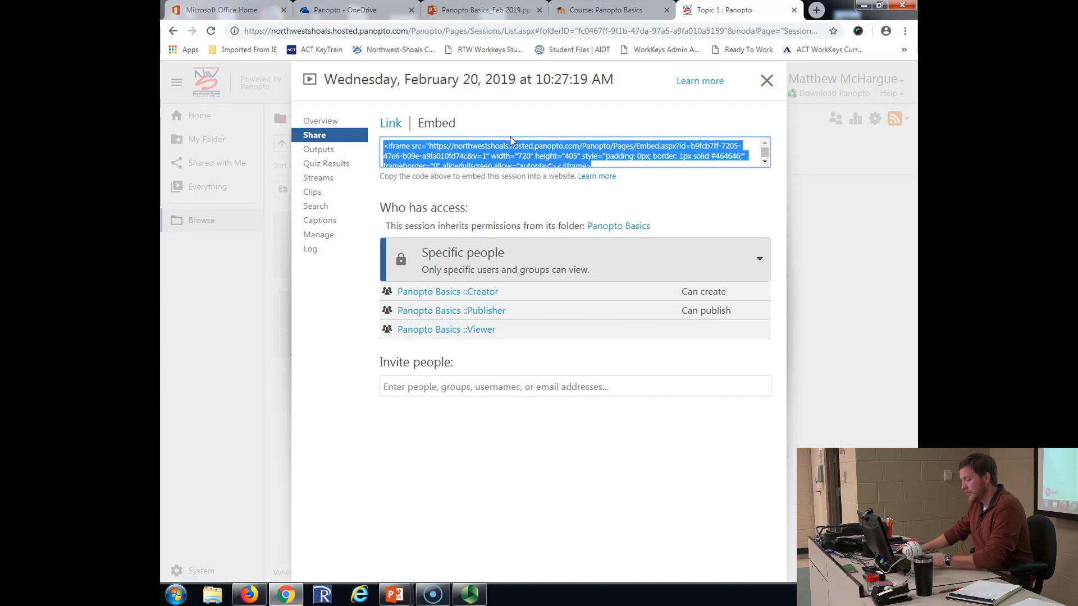
{"action": "left_click", "coordinate": [619, 11]}
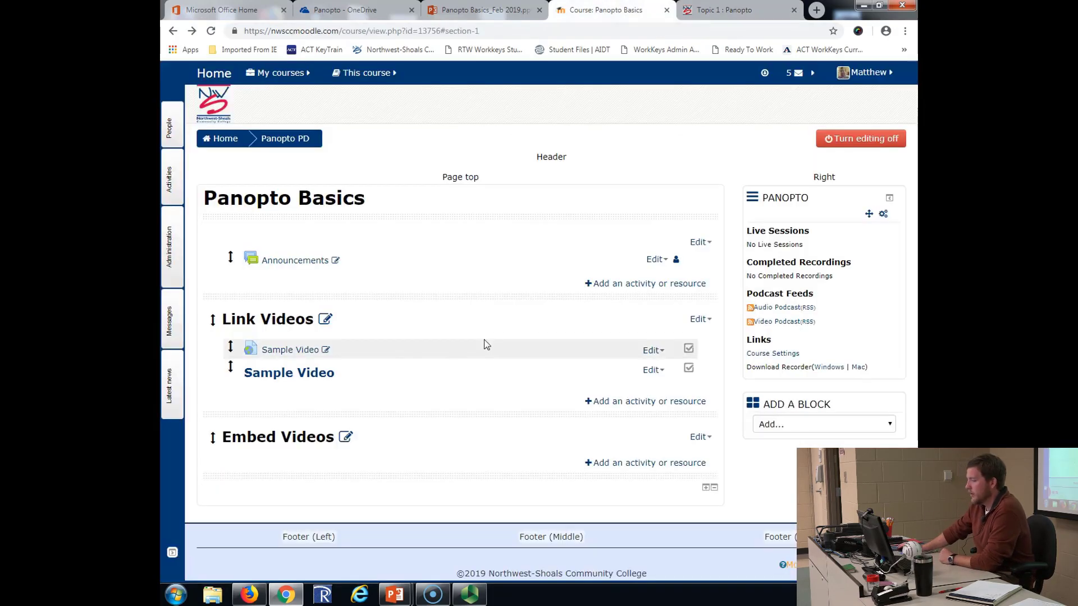
- Start a new Label resource in the Embed Videos section of the course
{"action": "left_click", "coordinate": [639, 464]}
{"action": "left_click_drag", "start_coordinate": [521, 268], "coordinate": [536, 515]}
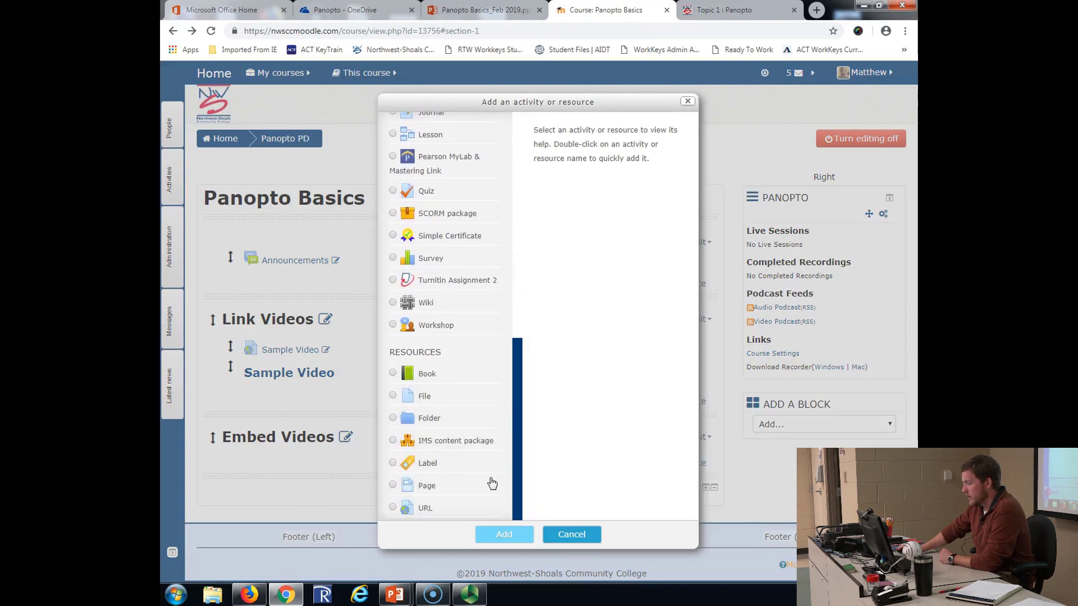
{"action": "left_click", "coordinate": [393, 463]}
{"action": "left_click", "coordinate": [522, 536]}
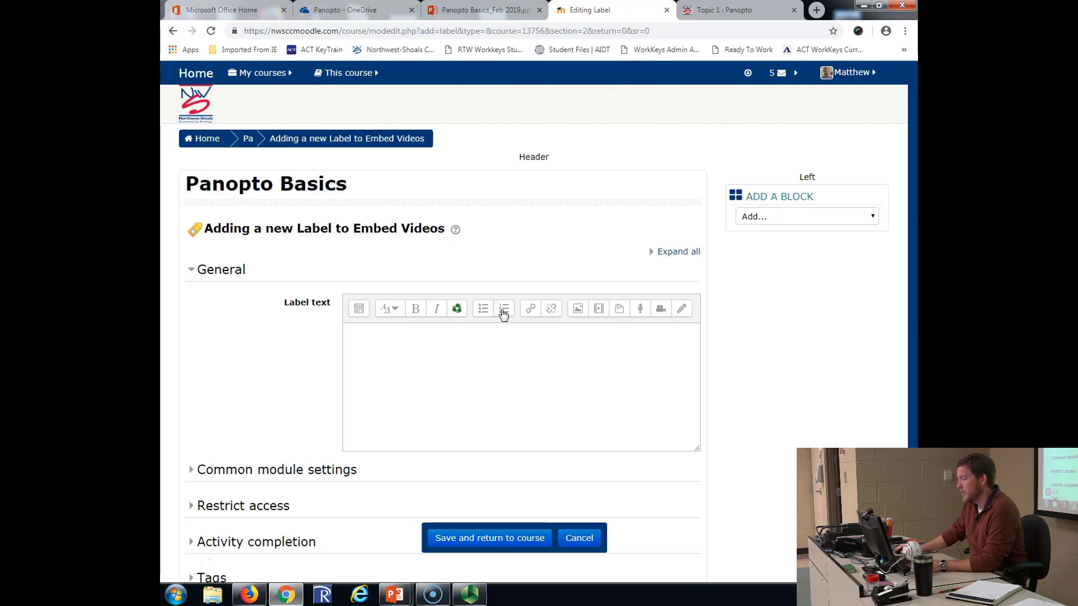
- Paste the copied Panopto embed code into the label text's HTML source and save the label to the course
{"action": "left_click", "coordinate": [360, 309]}
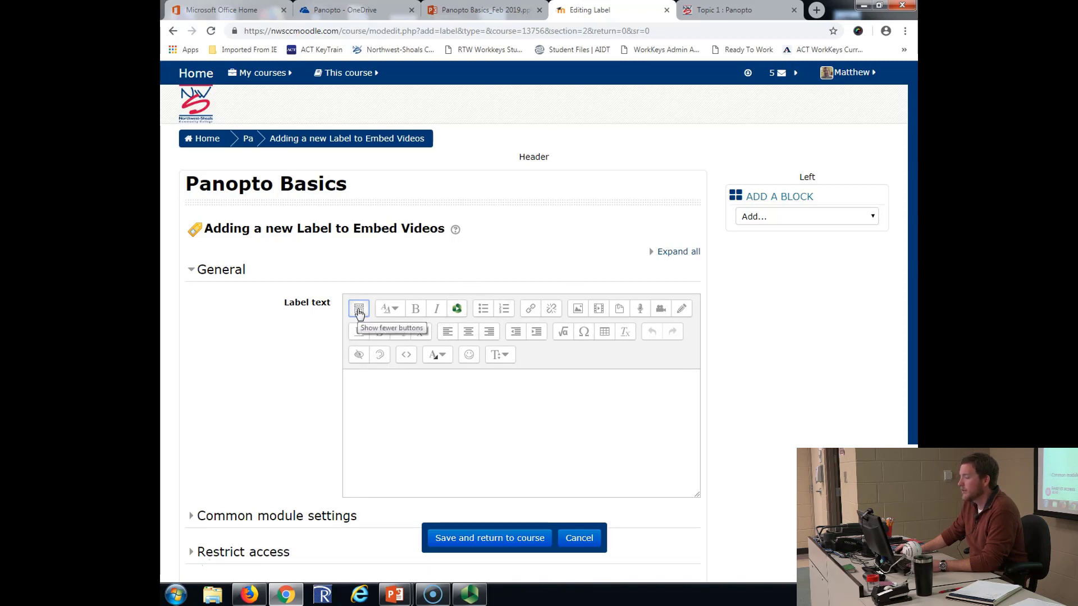
{"action": "left_click", "coordinate": [407, 355]}
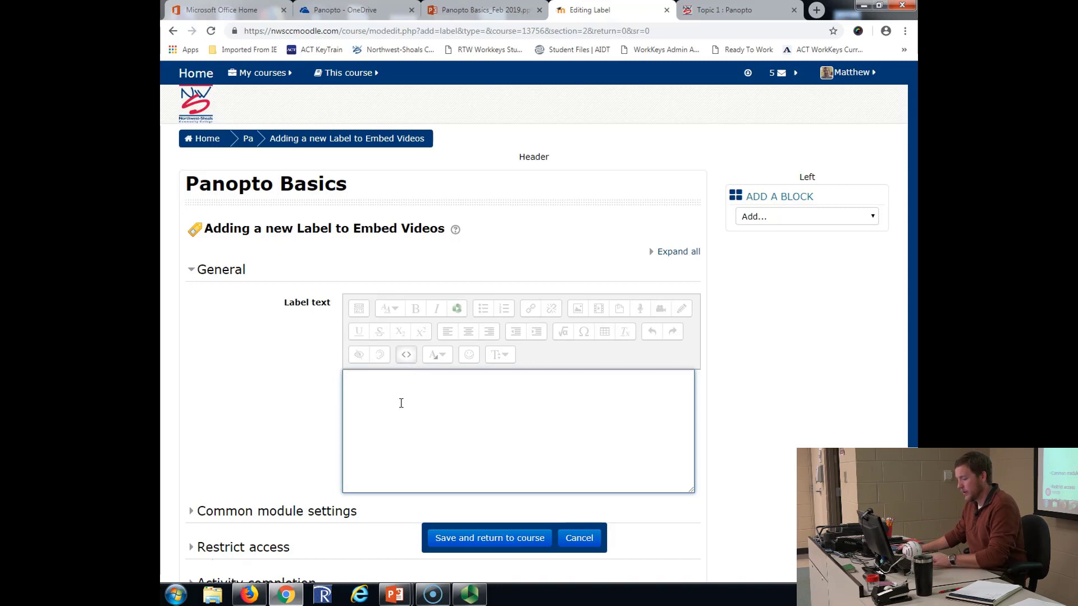
{"action": "key", "text": "ctrl+v"}
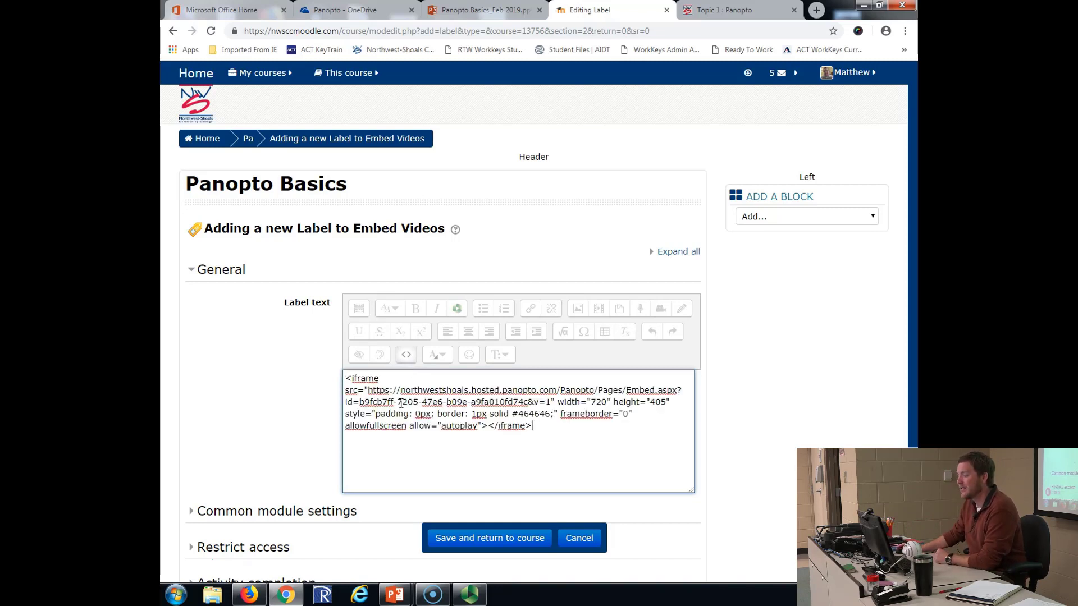
{"action": "left_click", "coordinate": [499, 540]}
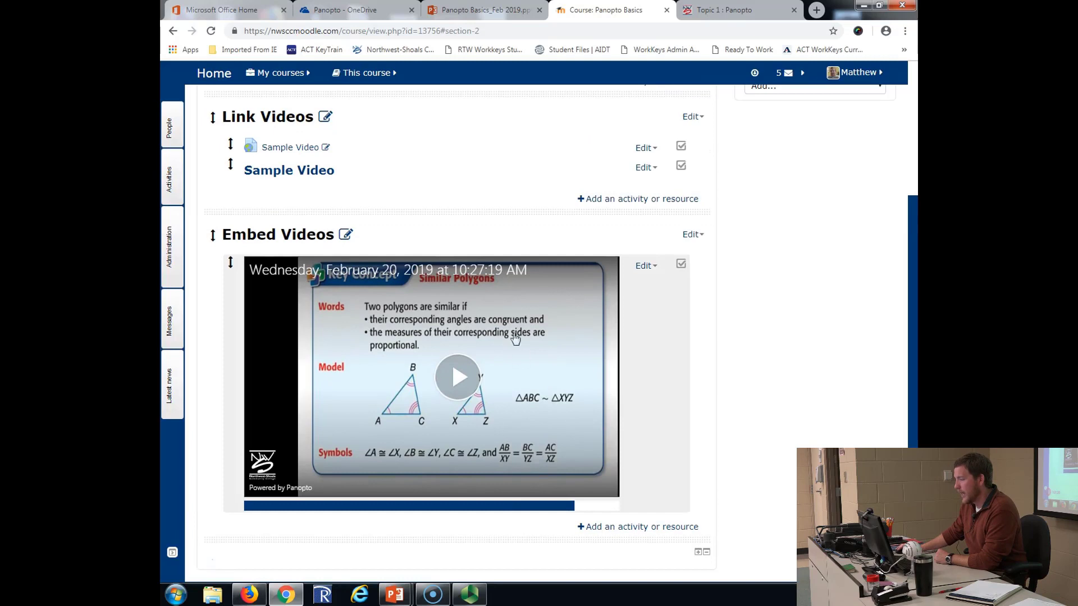
- Test the embedded recording in Embed Videos by playing and pausing it on the course page
{"action": "left_click", "coordinate": [457, 377]}
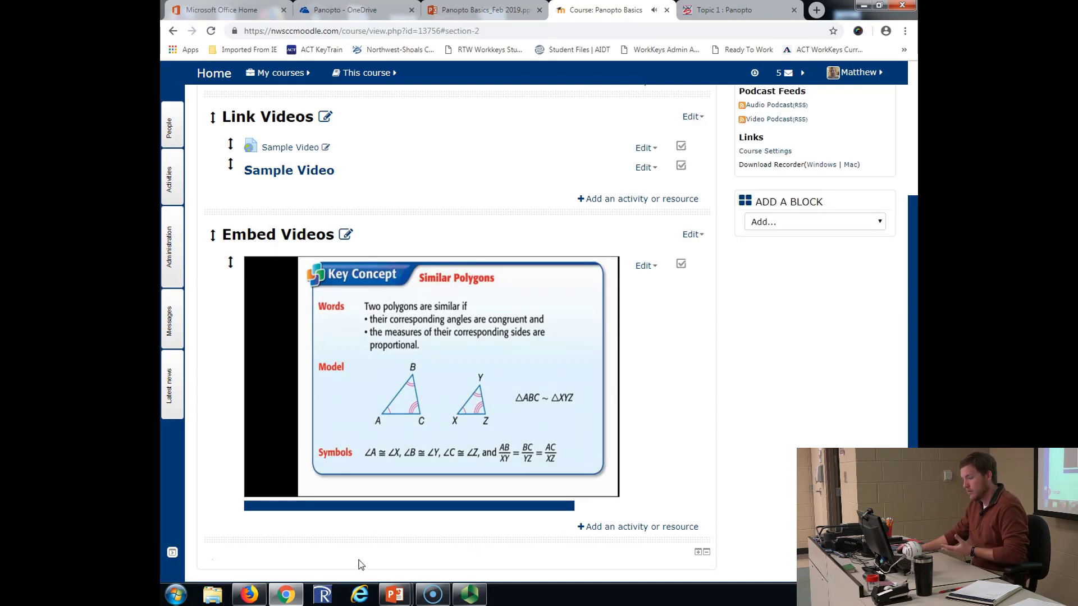
{"action": "left_click", "coordinate": [261, 482]}
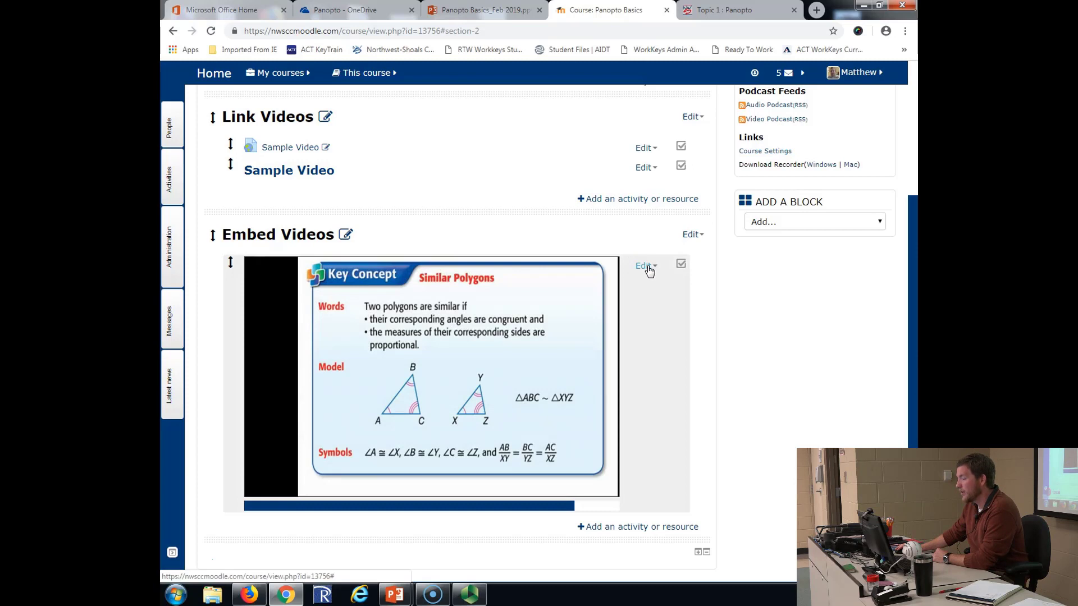
- Edit the HTML source of the Embed Videos label and set the iframe width to 500
{"action": "left_click", "coordinate": [646, 266]}
{"action": "left_click", "coordinate": [641, 284]}
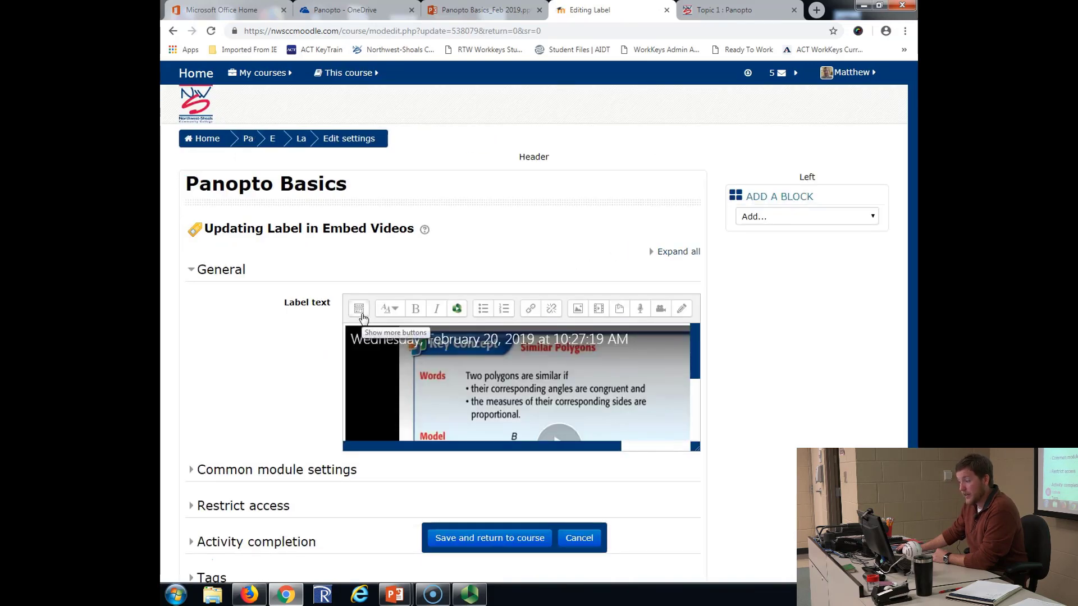
{"action": "left_click", "coordinate": [360, 314]}
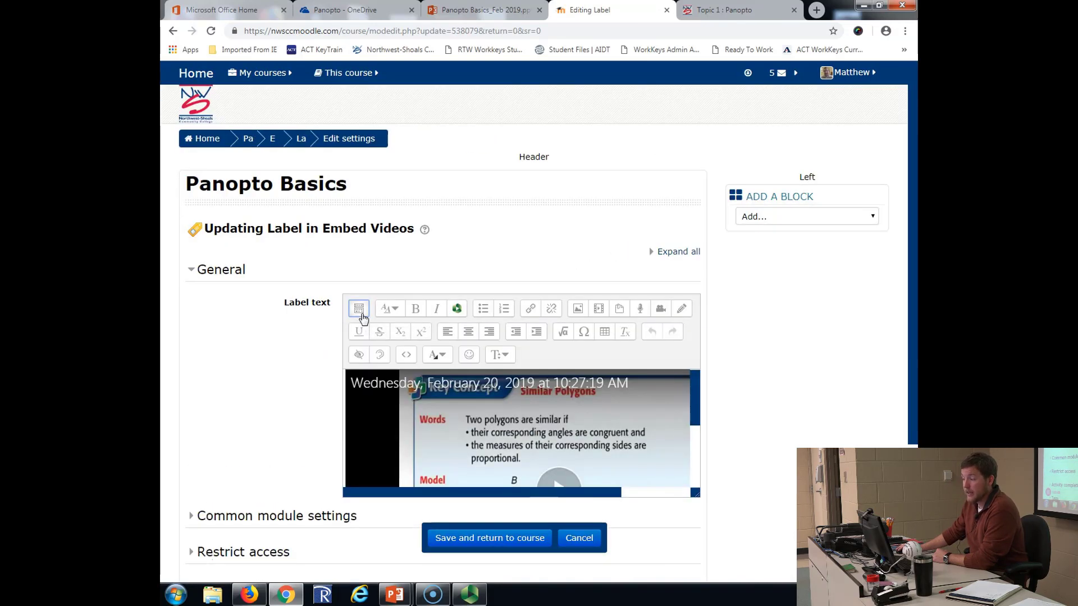
{"action": "left_click", "coordinate": [407, 357]}
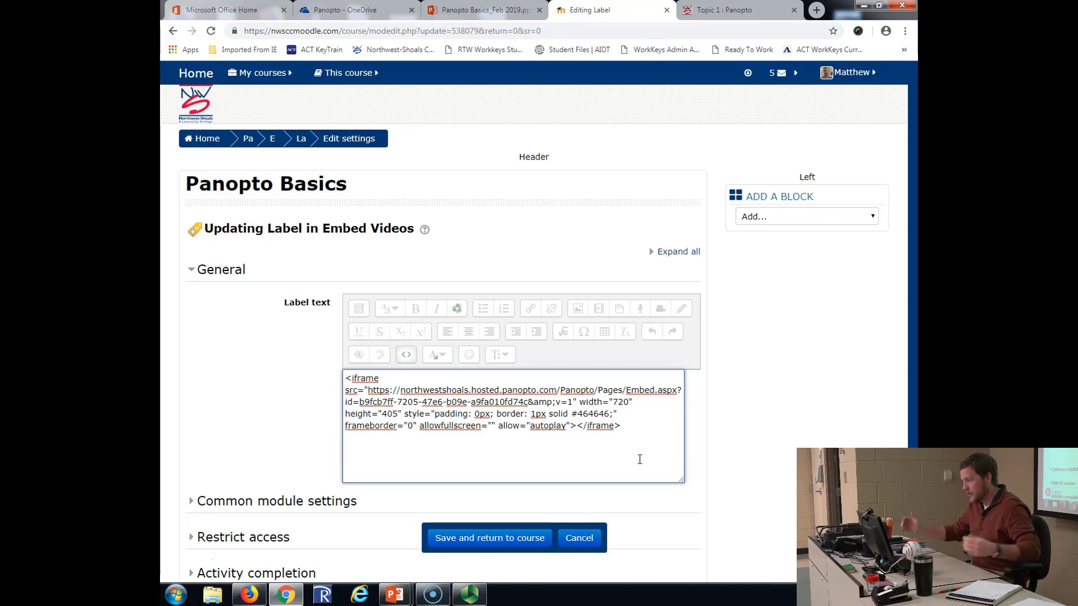
{"action": "key", "text": "BackSpace"}
{"action": "key", "text": "BackSpace"}
{"action": "key", "text": "BackSpace"}
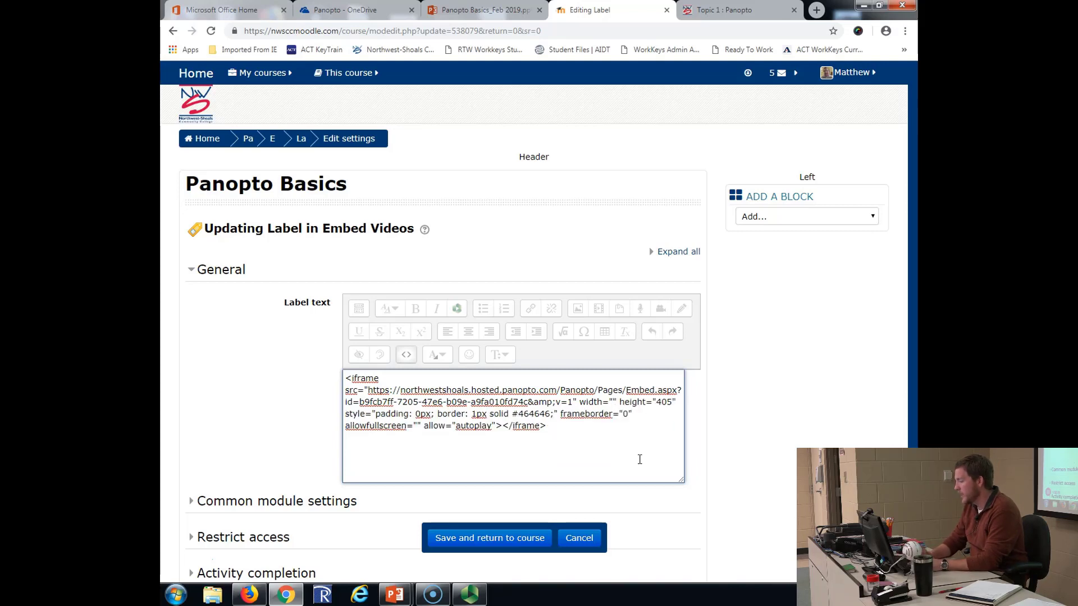
{"action": "type", "text": "500"}
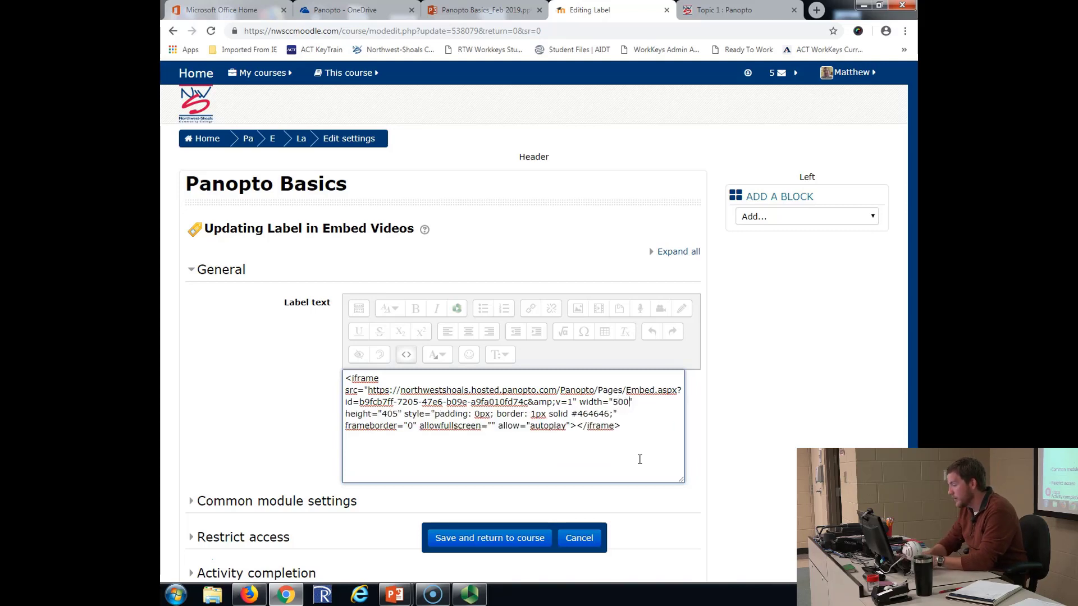
- Set the iframe height to 500 in the embed code and save the label to the course
{"action": "left_click", "coordinate": [400, 416]}
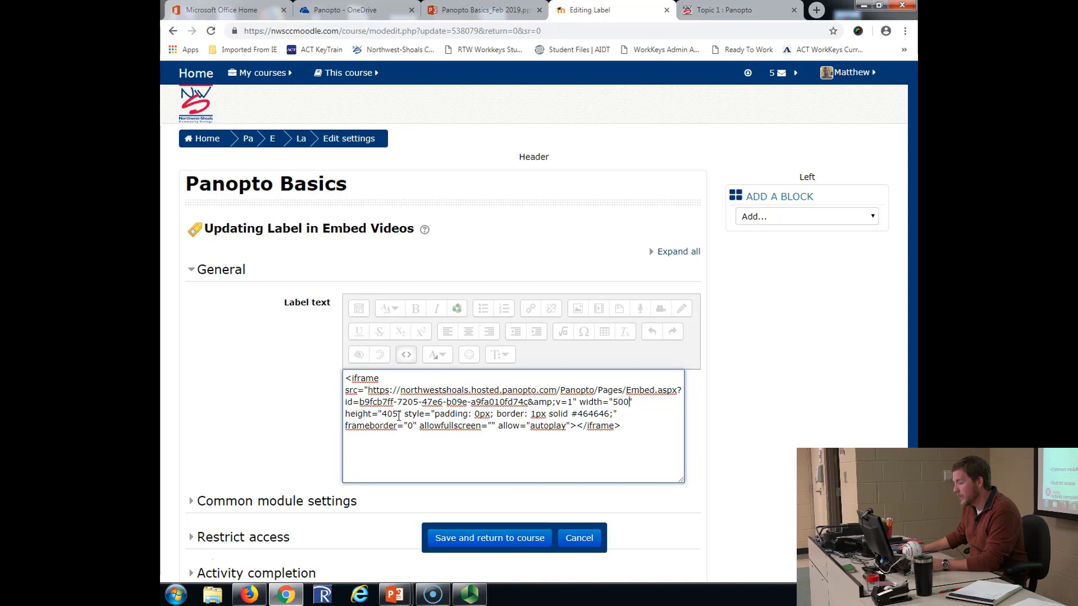
{"action": "key", "text": "BackSpace"}
{"action": "key", "text": "BackSpace"}
{"action": "key", "text": "BackSpace"}
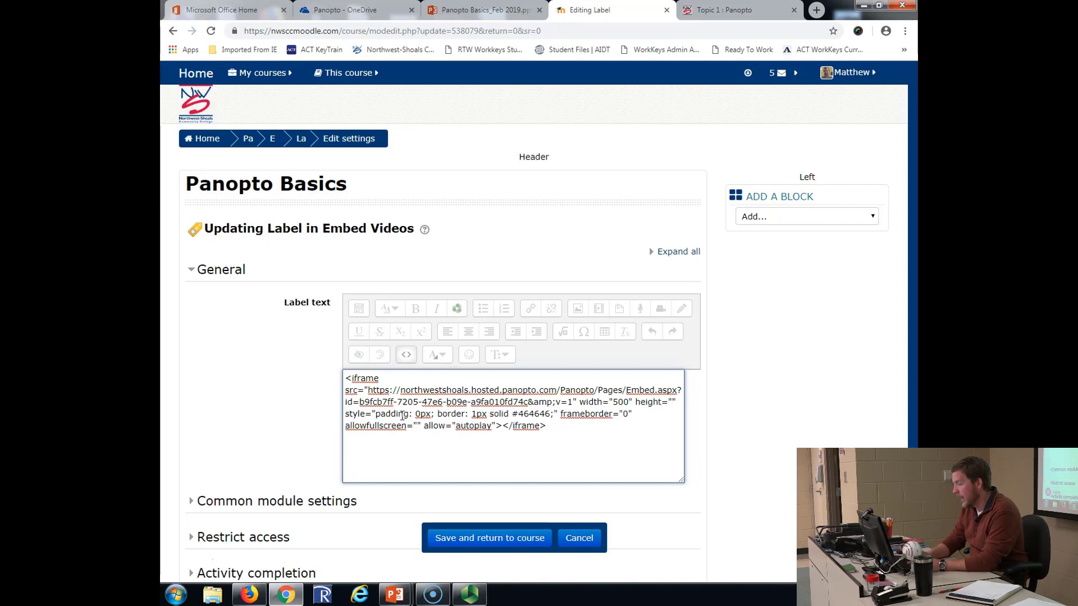
{"action": "type", "text": "500"}
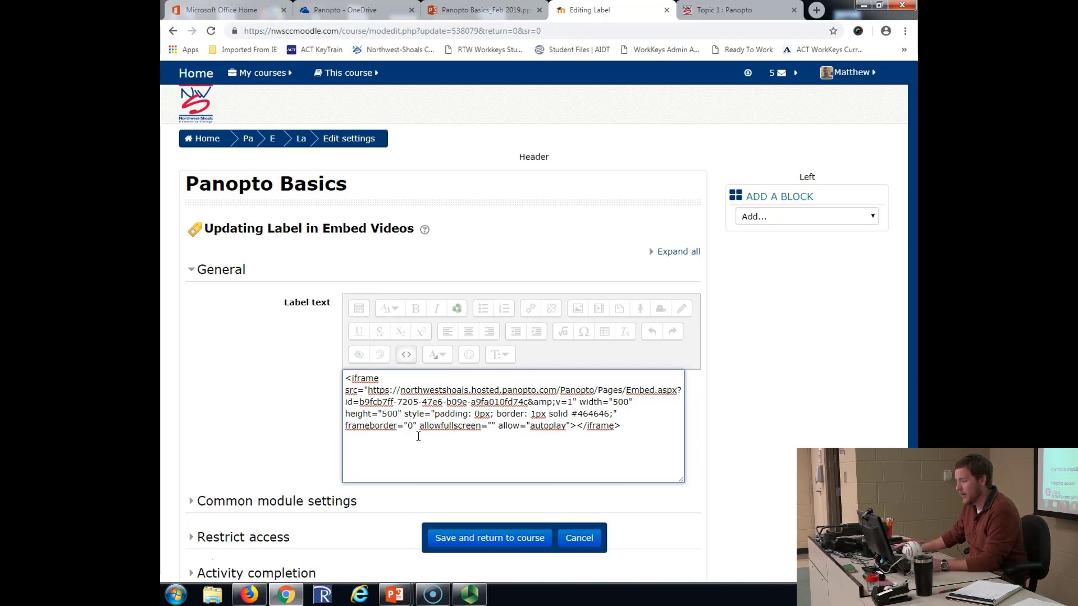
{"action": "left_click", "coordinate": [467, 541]}
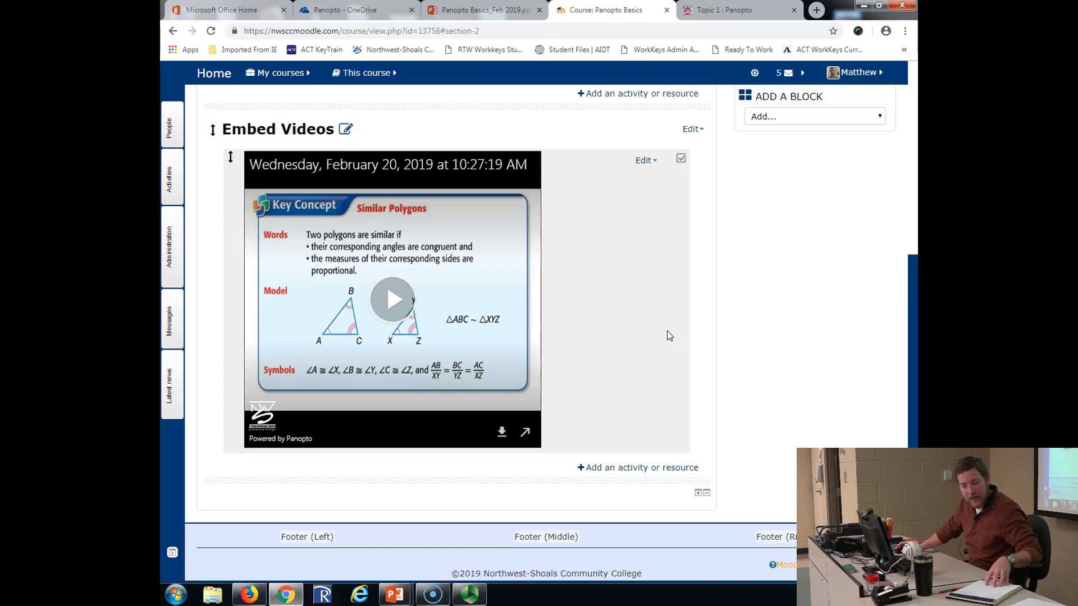
- Switch to Panopto and examine the access options available for sharing the 10:27:19 AM recording
{"action": "left_click", "coordinate": [701, 14]}
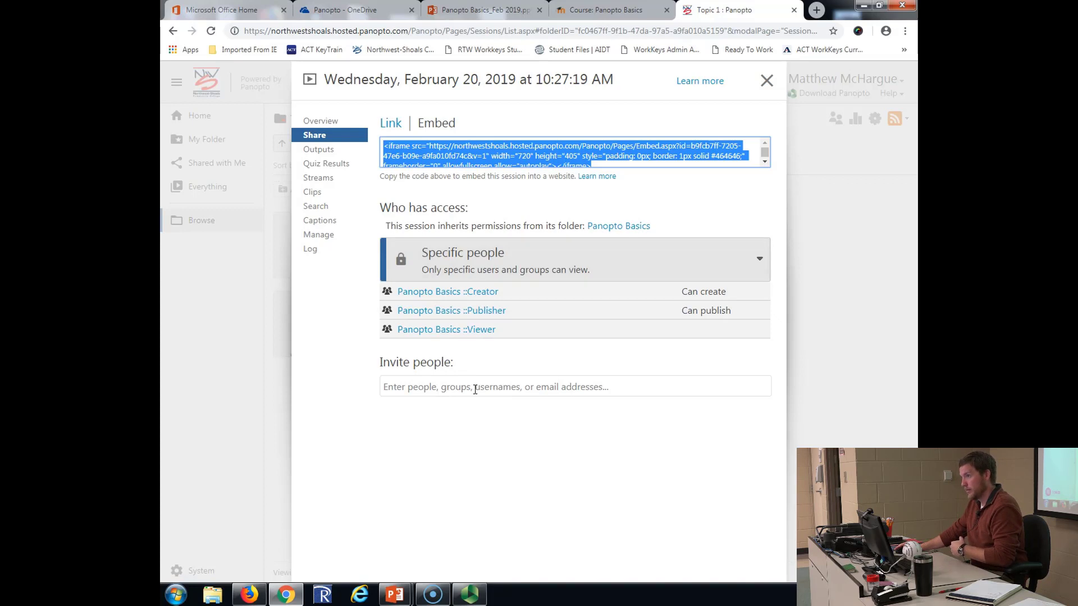
{"action": "left_click", "coordinate": [519, 271]}
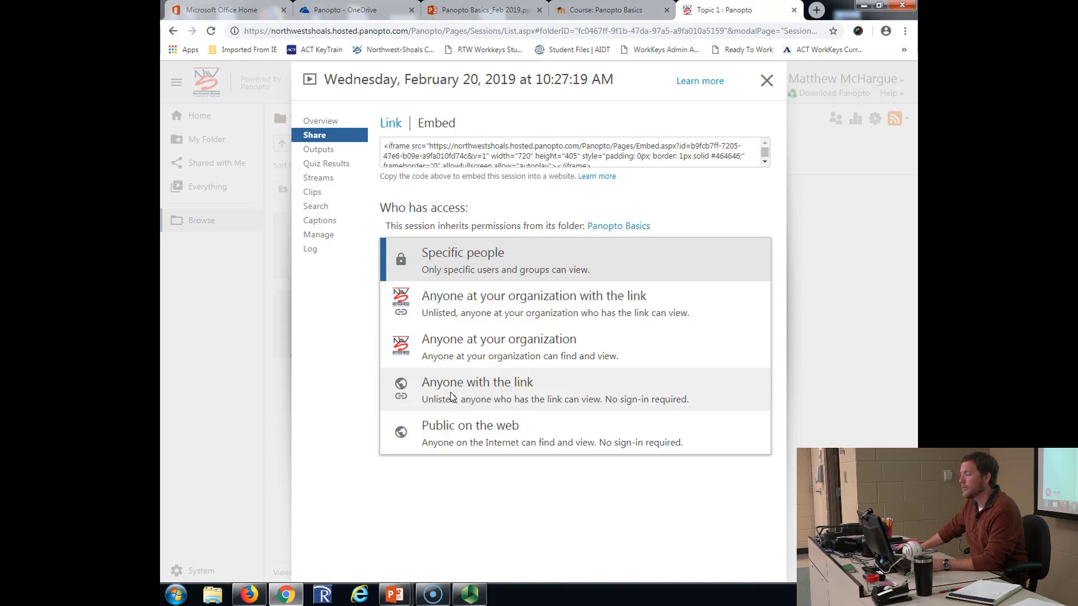
{"action": "left_click", "coordinate": [686, 264]}
{"action": "left_click", "coordinate": [687, 264]}
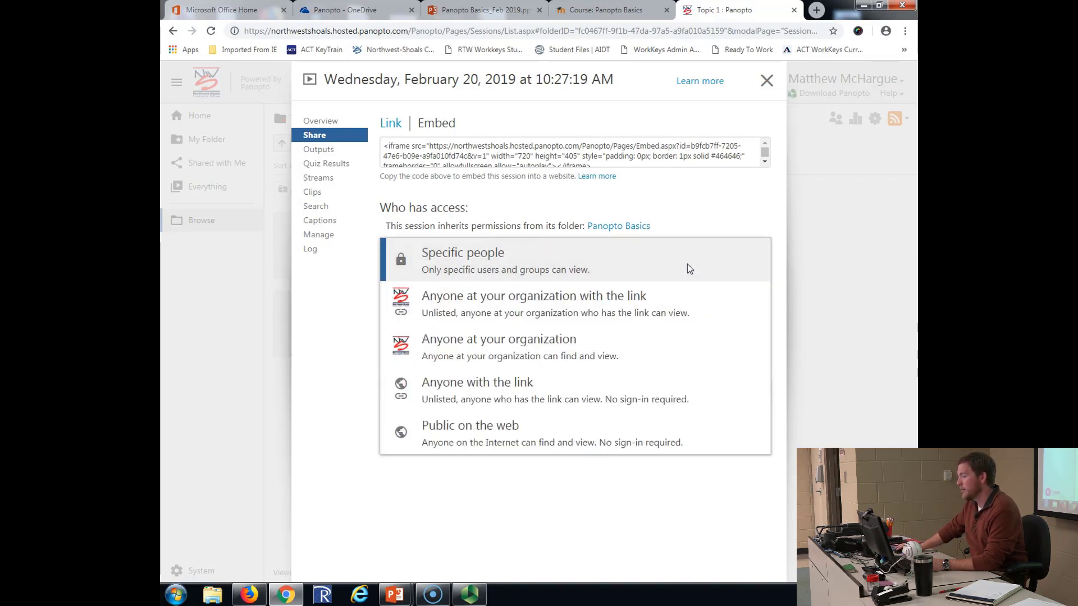
- Try the "Anyone with the link" access setting, discard it by moving to Quiz Results, and close the recording's settings
{"action": "left_click", "coordinate": [429, 393]}
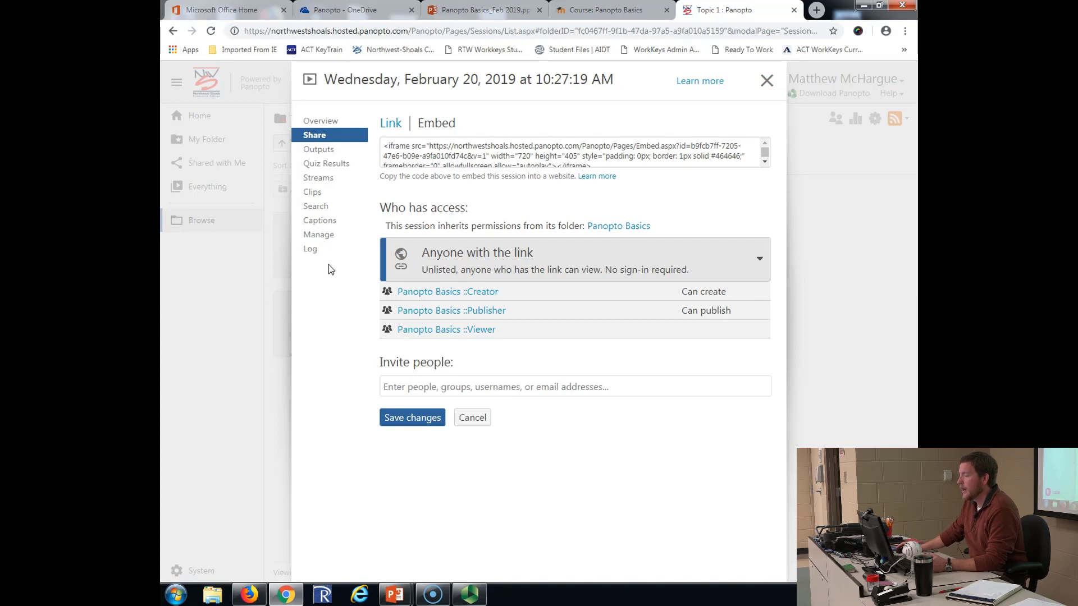
{"action": "left_click", "coordinate": [323, 164]}
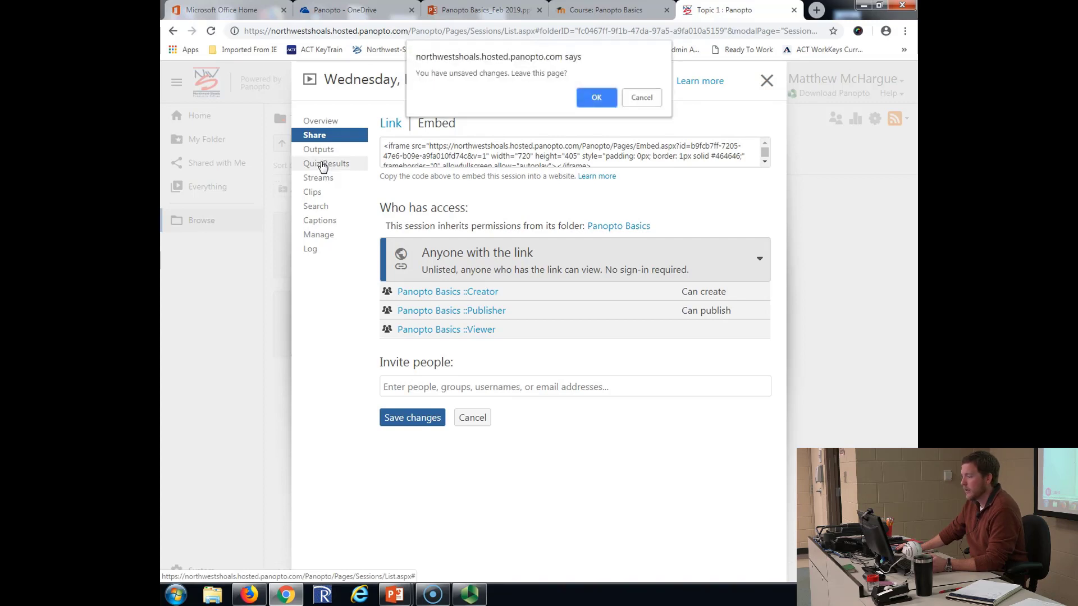
{"action": "left_click", "coordinate": [595, 98]}
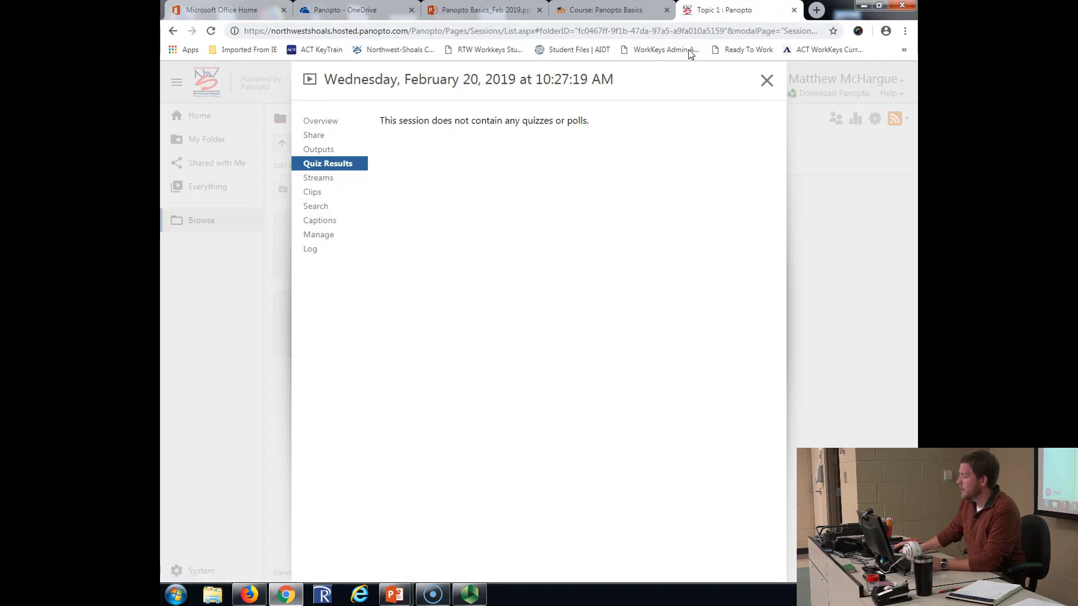
{"action": "left_click", "coordinate": [771, 87]}
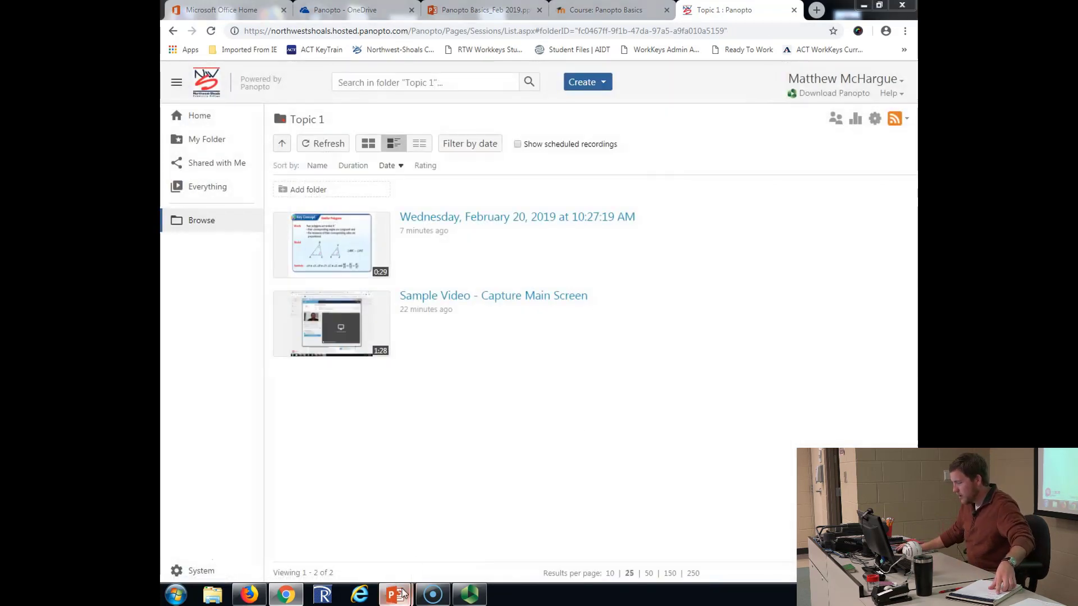
- Switch to the Panopto Basics_Feb 2019 PowerPoint presentation and run the slide show from slide 3 to the Screencasting Uses slide
{"action": "mouse_move", "coordinate": [395, 594]}
{"action": "left_click", "coordinate": [382, 515]}
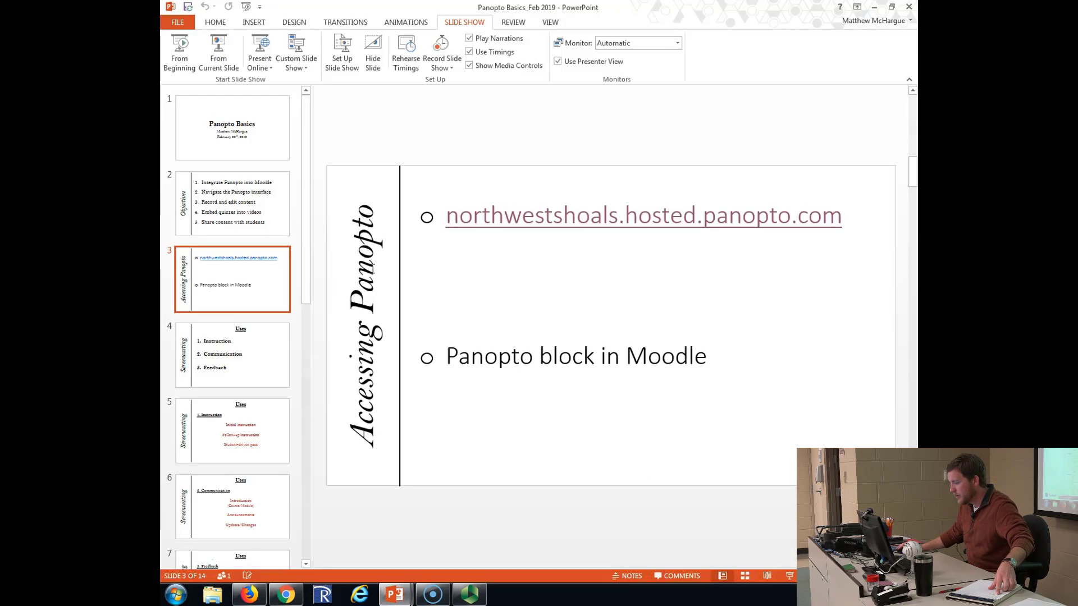
{"action": "left_click", "coordinate": [229, 57]}
{"action": "left_click", "coordinate": [573, 317]}
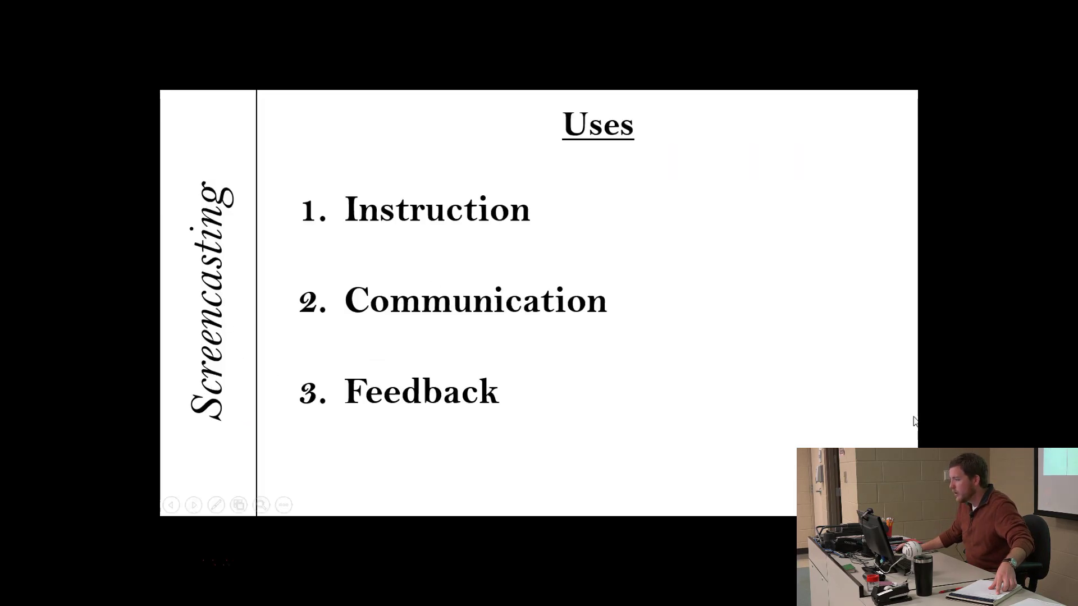